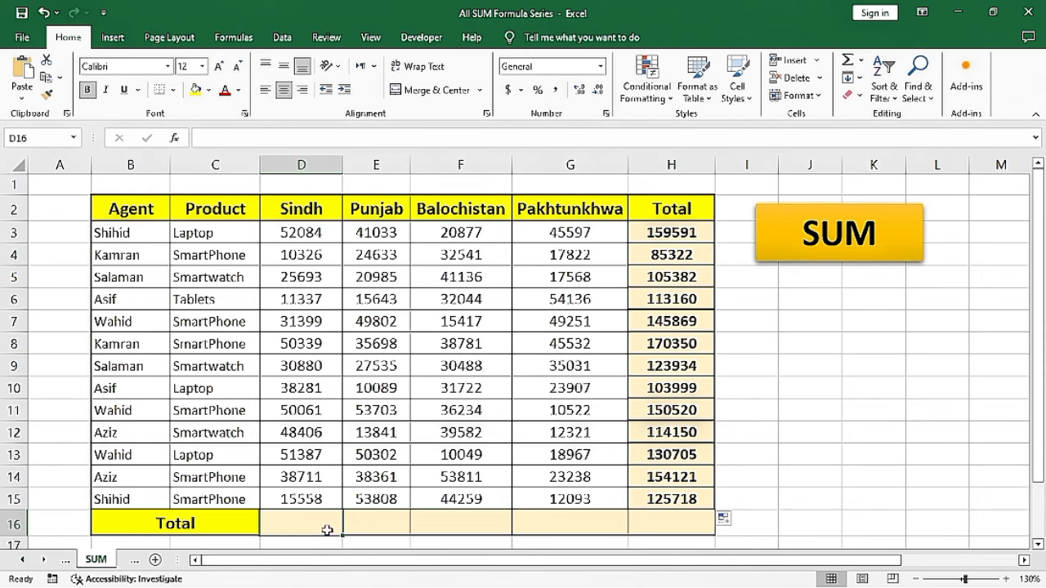
Total the Sindh column in D16 with AutoSum over D3:D15 and fill the formula across to H16.
key(alt+equal)
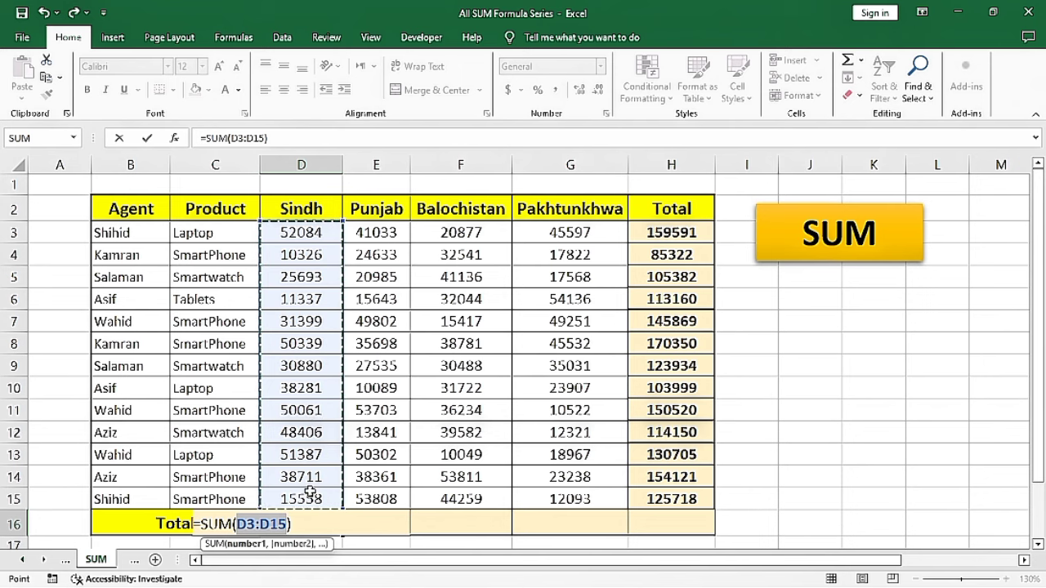
key(Return)
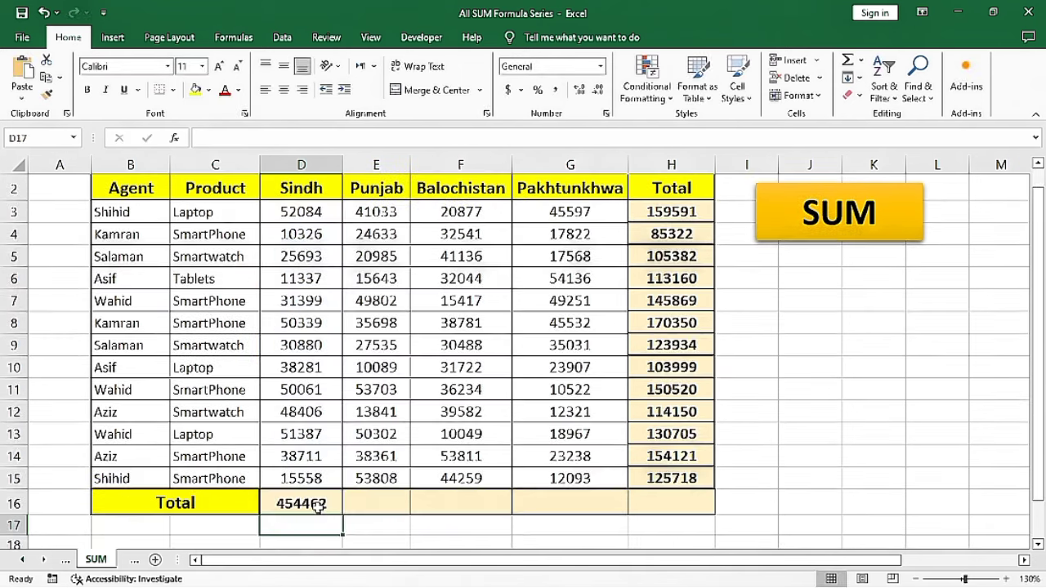
click(319, 506)
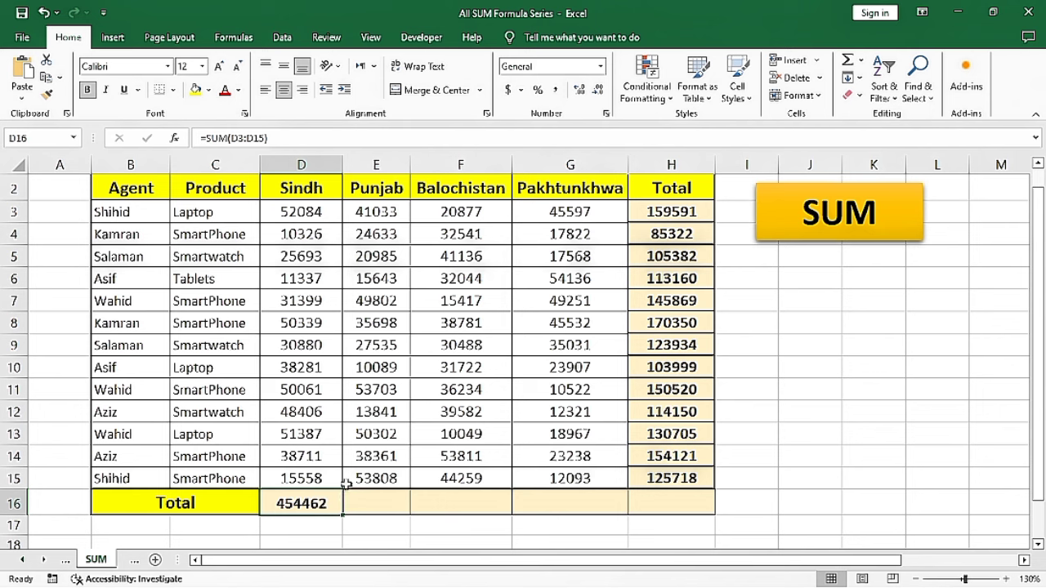
drag(344, 515, 684, 508)
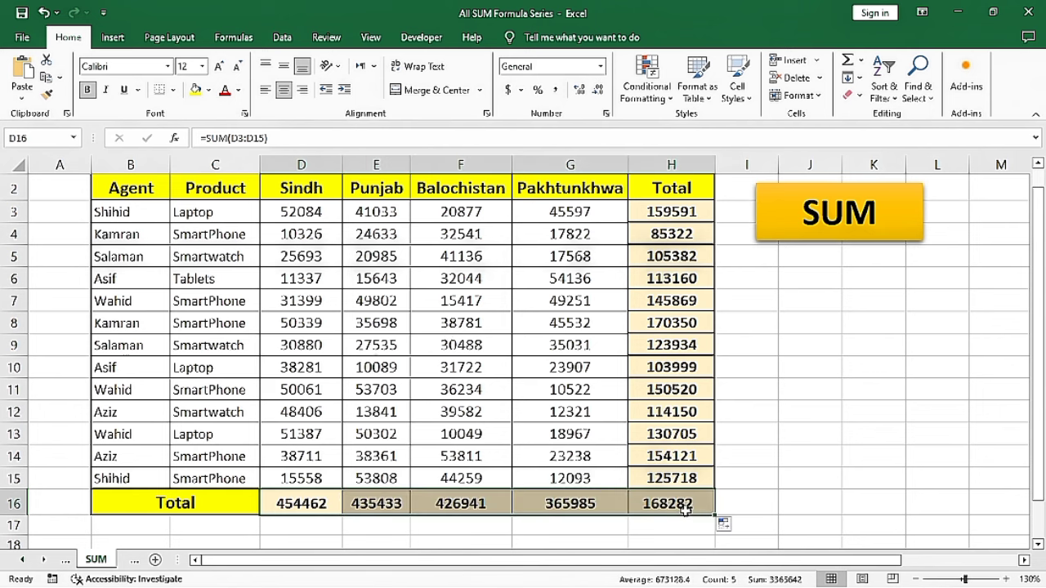
click(538, 391)
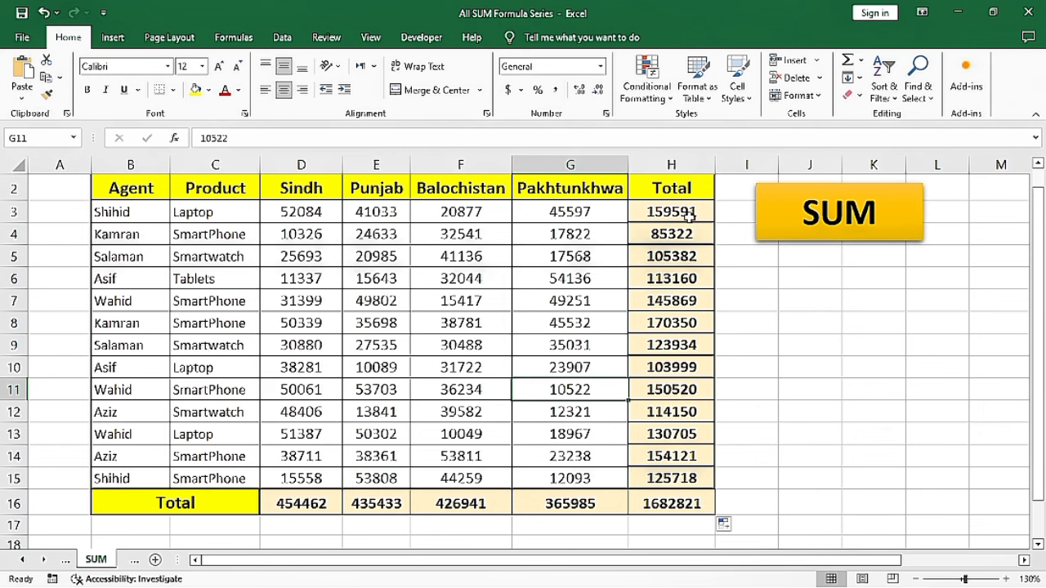
Clear all the totals from the Total column H3:H16 and the Total row D16:G16.
drag(689, 214, 680, 496)
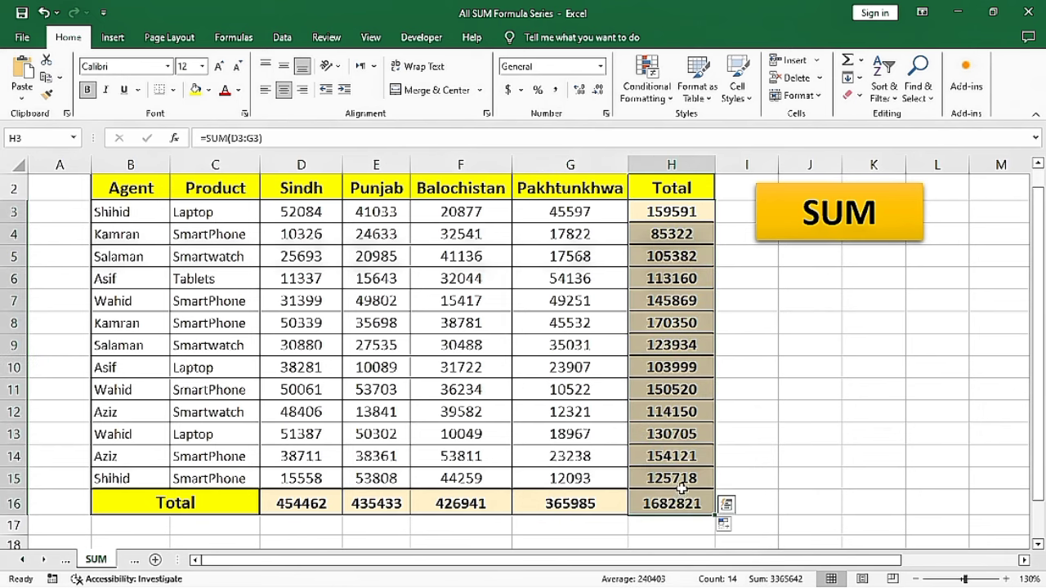
key(Delete)
drag(287, 507, 621, 516)
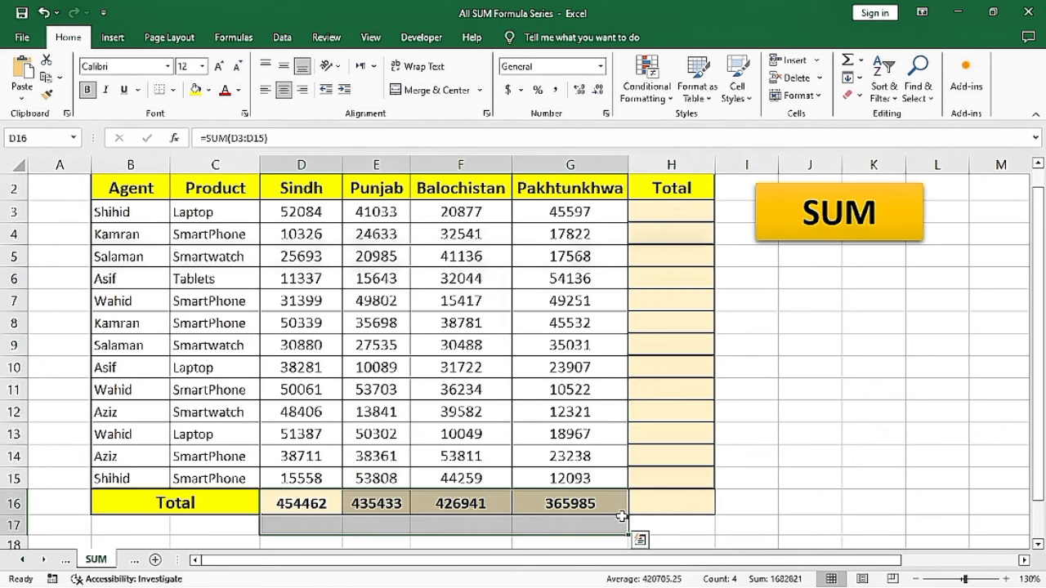
key(Delete)
scroll(636, 467, up, 1)
Select the whole sales table and fill its Total row and Total column at once with AutoSum.
click(404, 418)
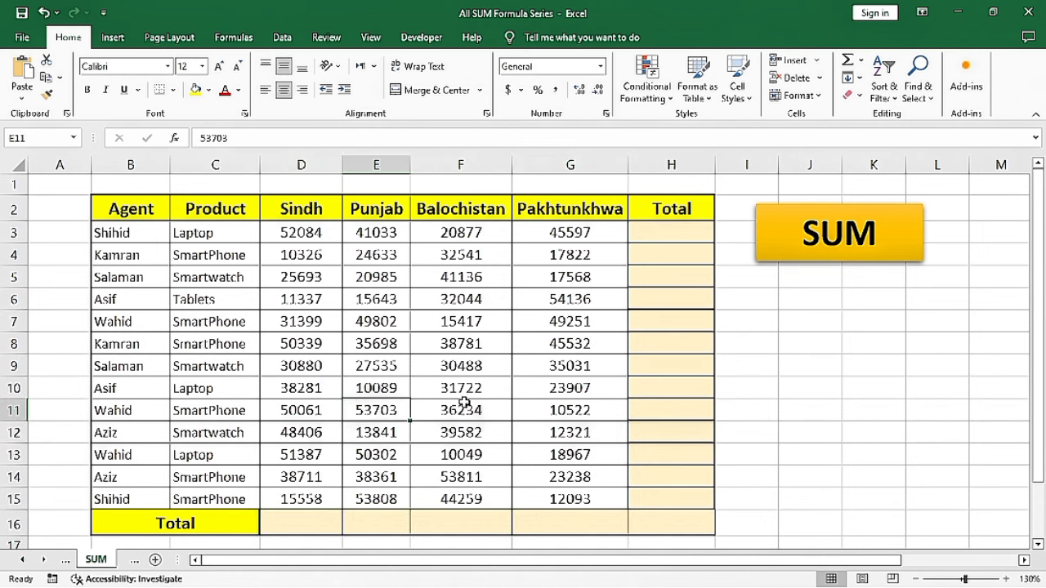
key(ctrl+a)
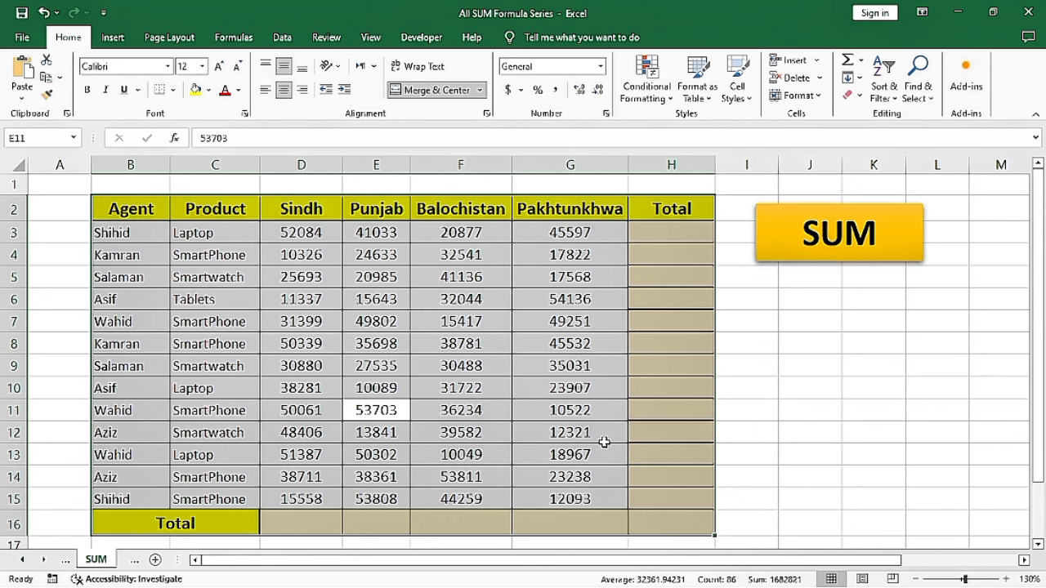
key(alt+equal)
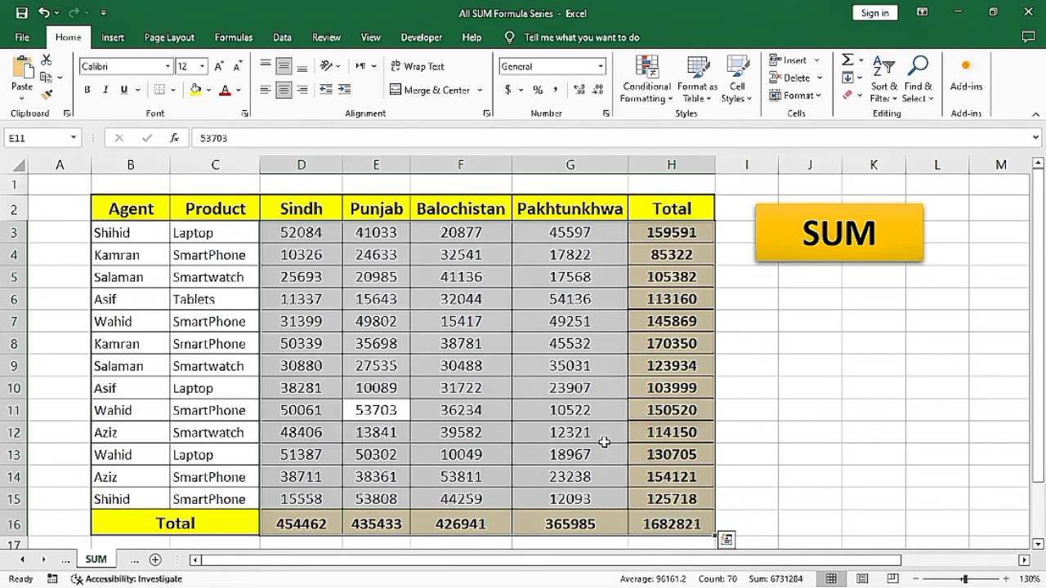
click(604, 442)
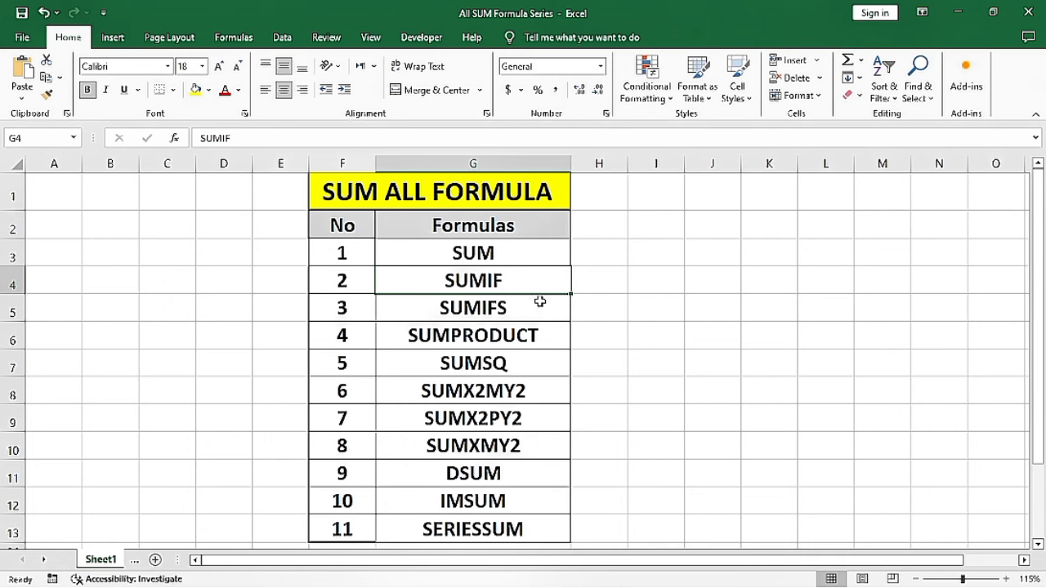
Open the SUMIF worksheet through its link in the SUM ALL FORMULA list.
drag(554, 280, 553, 304)
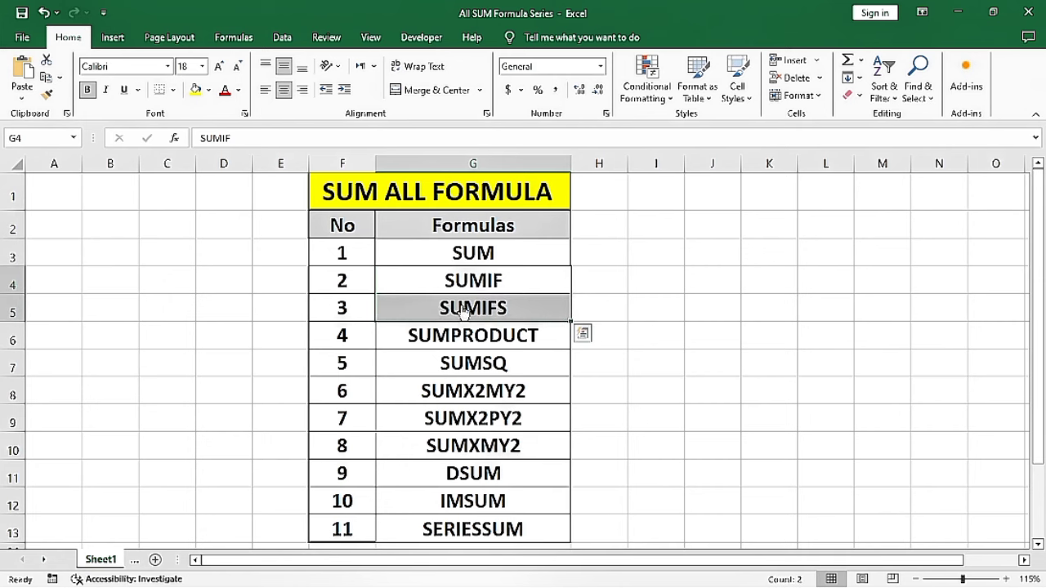
key(ctrl+q)
click(616, 279)
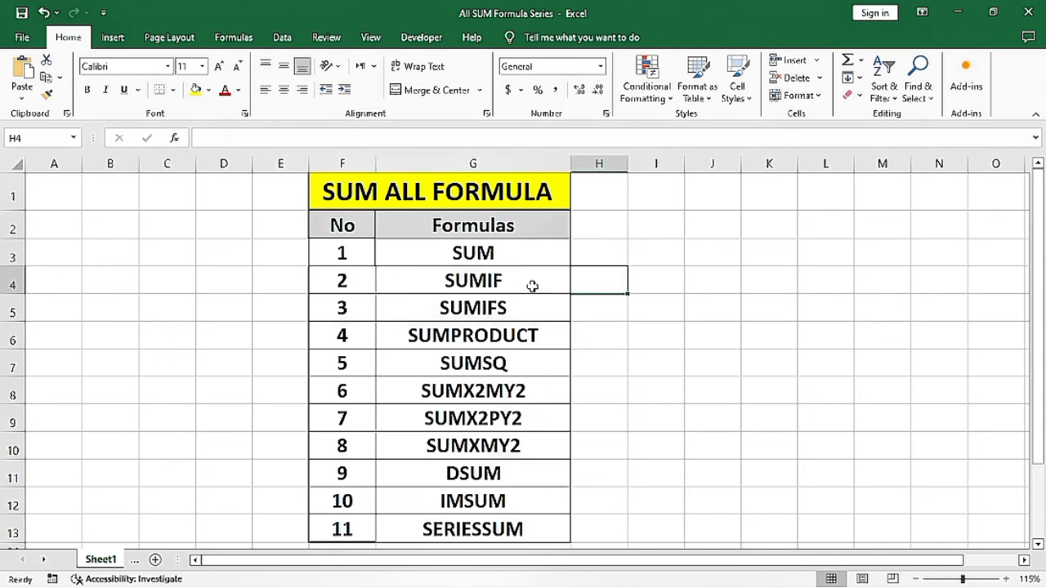
click(473, 282)
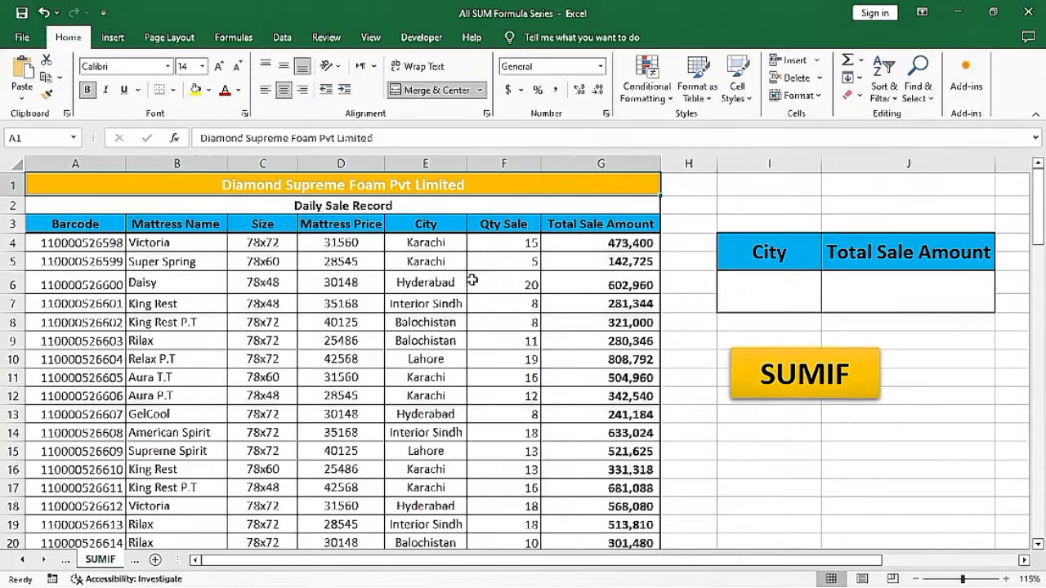
Examine the Daily Sale Record, looking through its City and Mattress Price columns and the rows further down.
scroll(381, 357, down, 1)
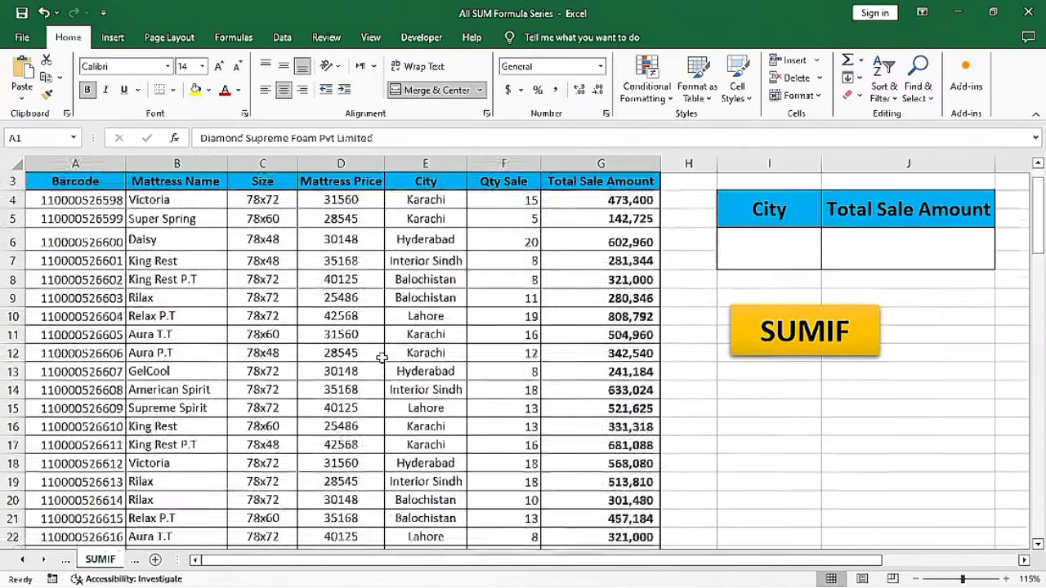
scroll(381, 357, down, 9)
scroll(385, 357, up, 8)
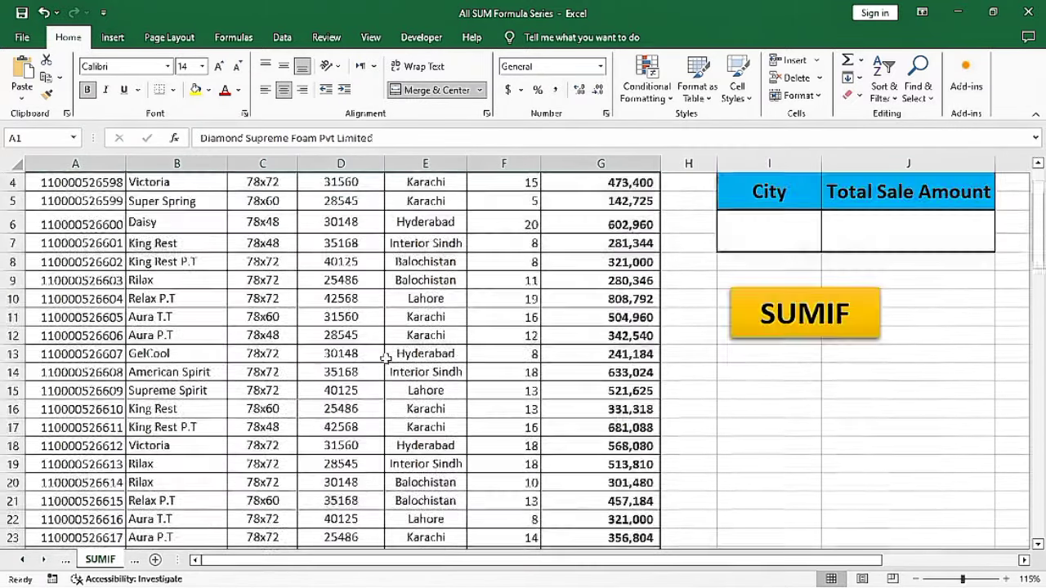
scroll(384, 357, up, 1)
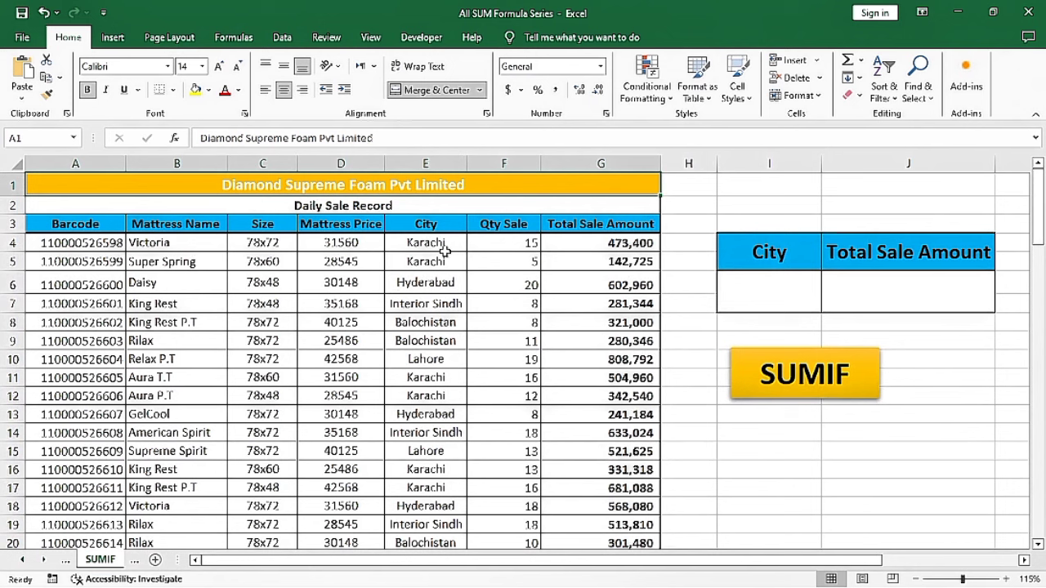
drag(430, 246, 427, 331)
drag(330, 245, 339, 331)
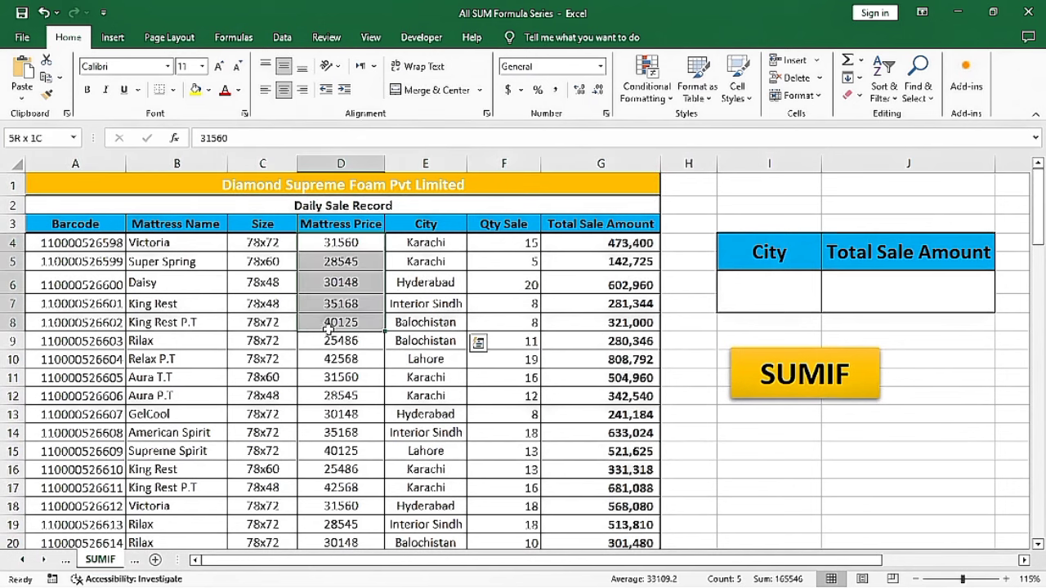
click(470, 303)
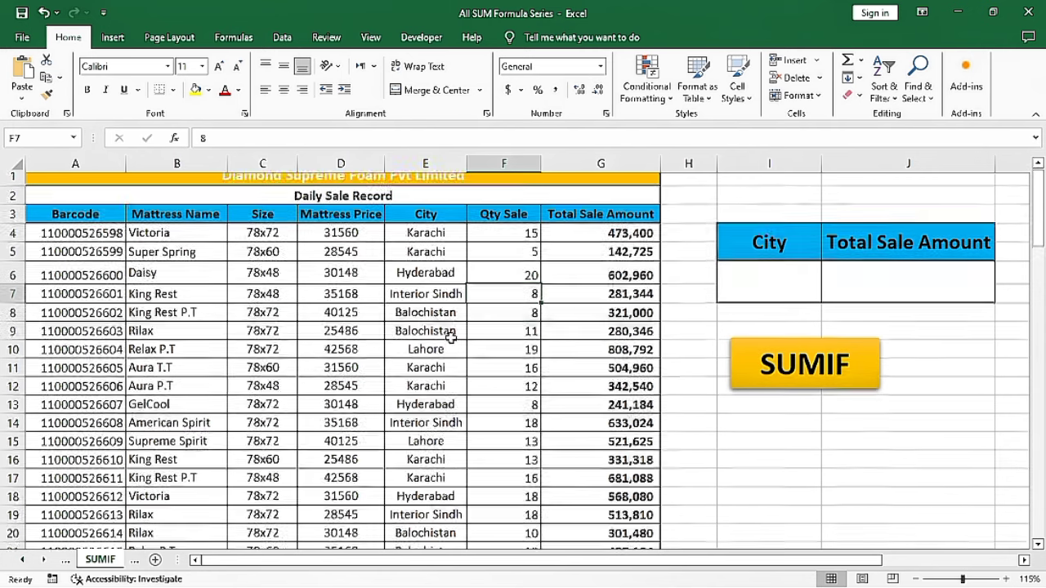
scroll(450, 335, down, 3)
scroll(450, 335, up, 3)
scroll(451, 335, down, 1)
scroll(450, 335, down, 7)
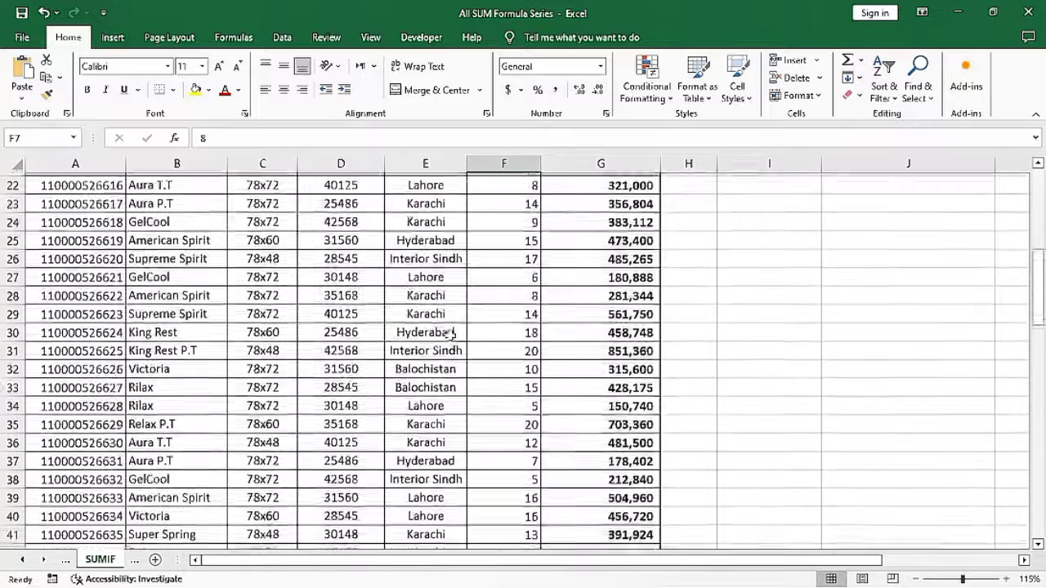
scroll(450, 335, up, 7)
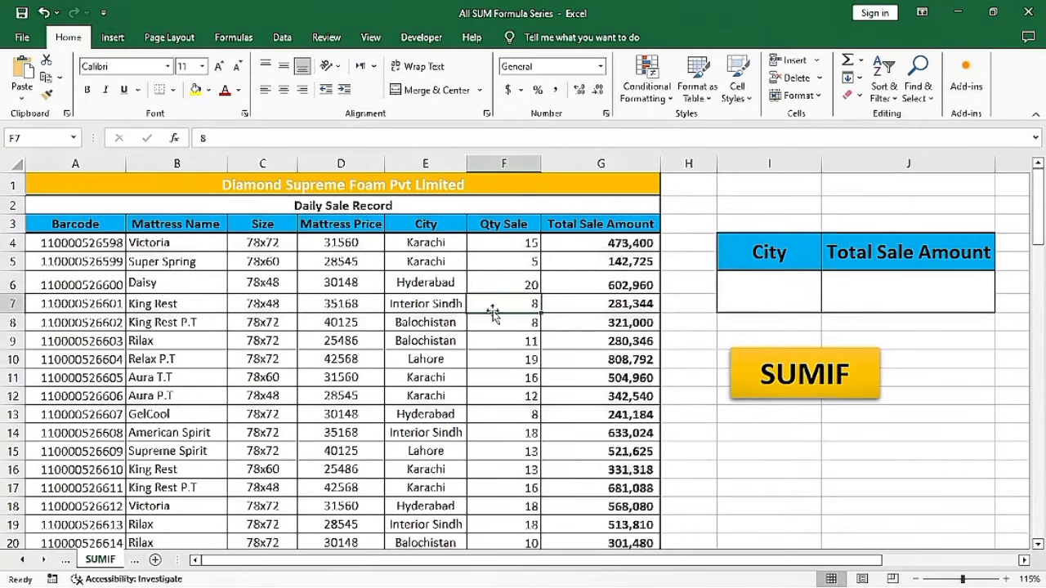
Enter Karachi as the city in I6 of the summary table.
click(774, 297)
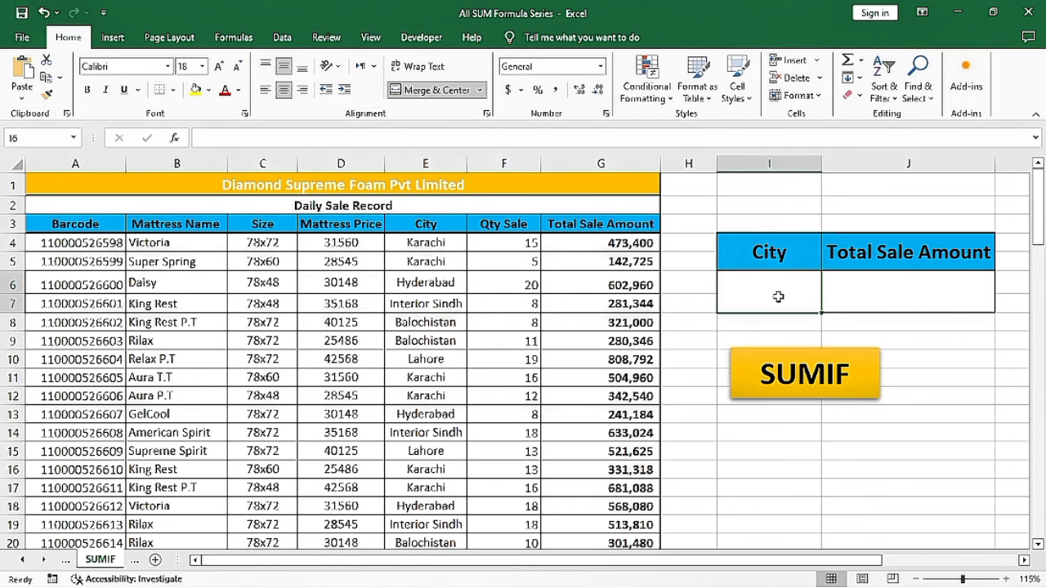
click(744, 294)
text(K)
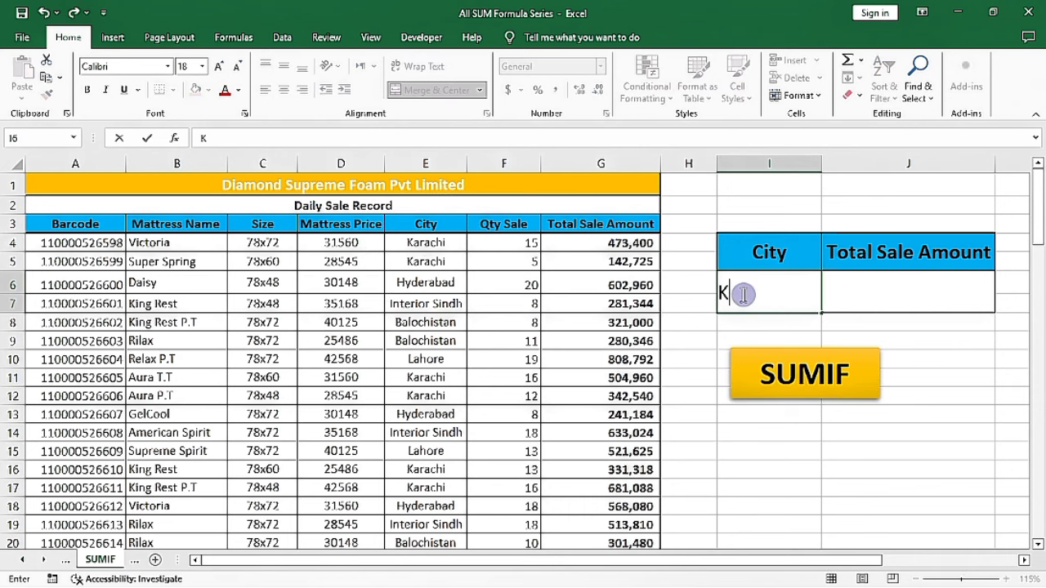
text(arachi)
key(Tab)
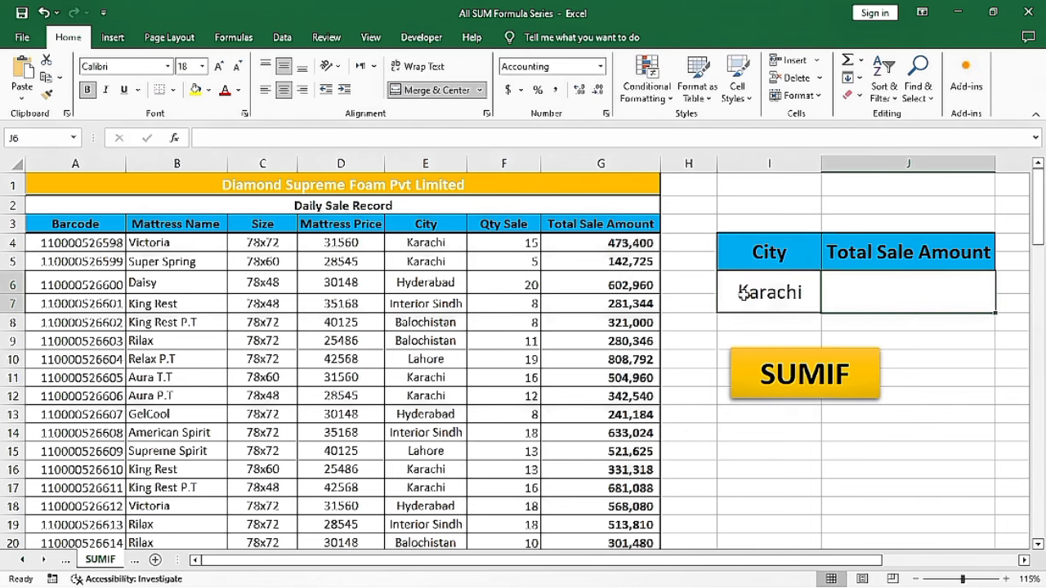
Begin a SUMIF formula in the Total Sale Amount cell J6 beside Karachi.
ctrl+scroll(818, 292, up, 2)
text(=s)
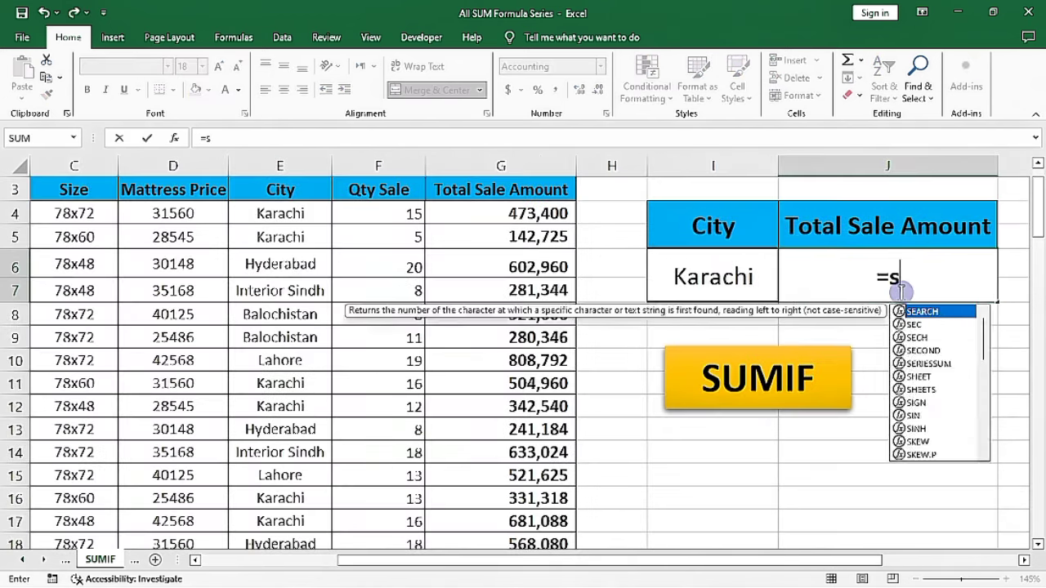
text(umif)
key(Tab)
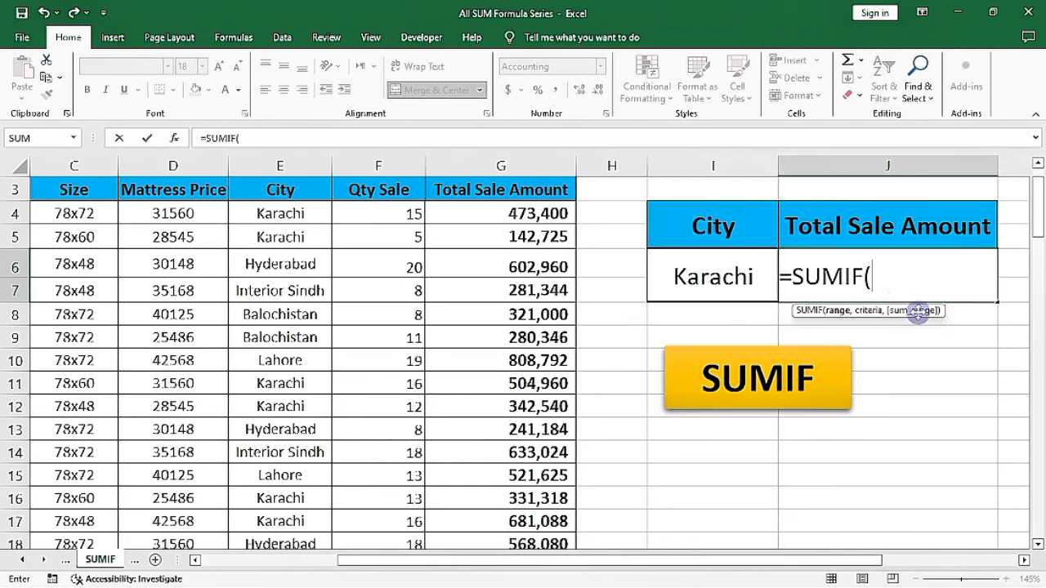
click(869, 319)
click(910, 318)
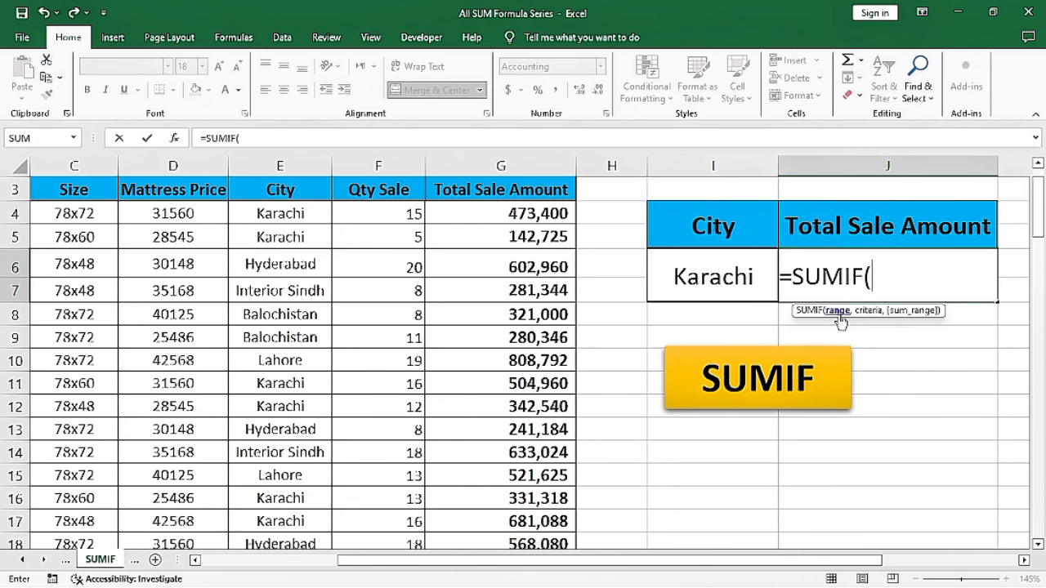
Set the SUMIF range argument to the City column cells E4:E96.
click(287, 214)
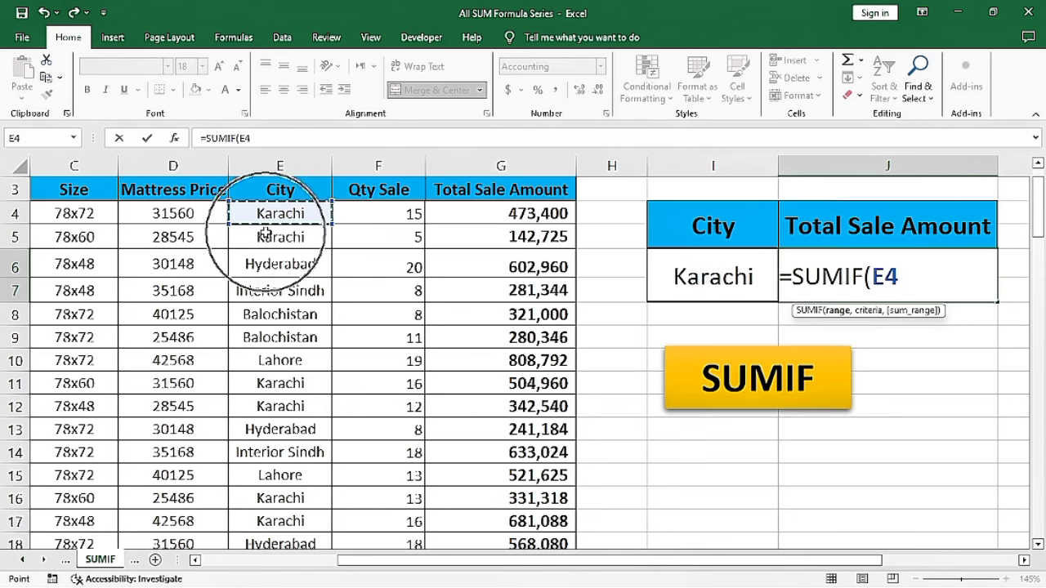
scroll(269, 234, down, 2)
scroll(269, 234, up, 3)
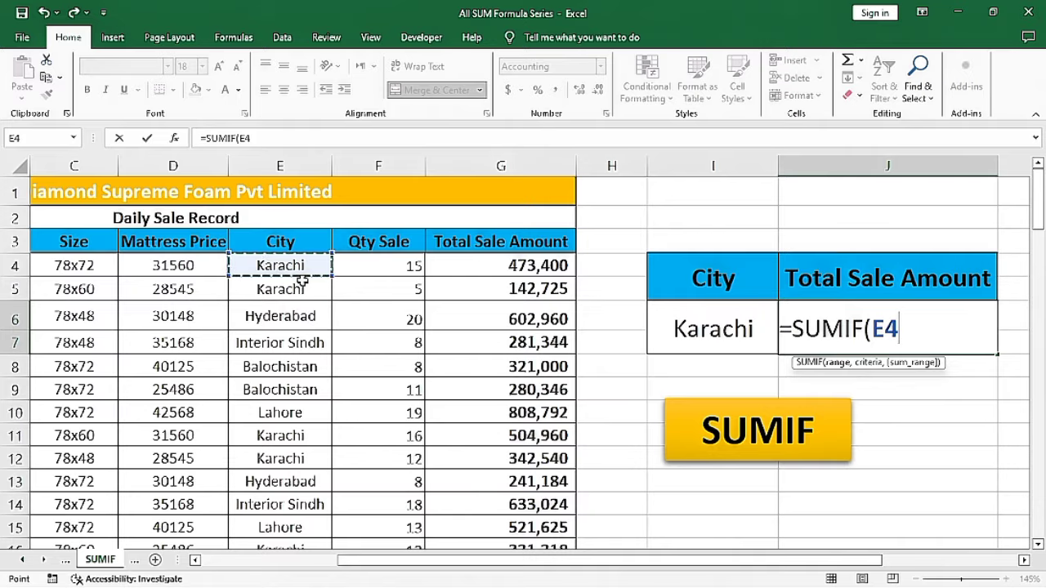
key(ctrl+shift+Down)
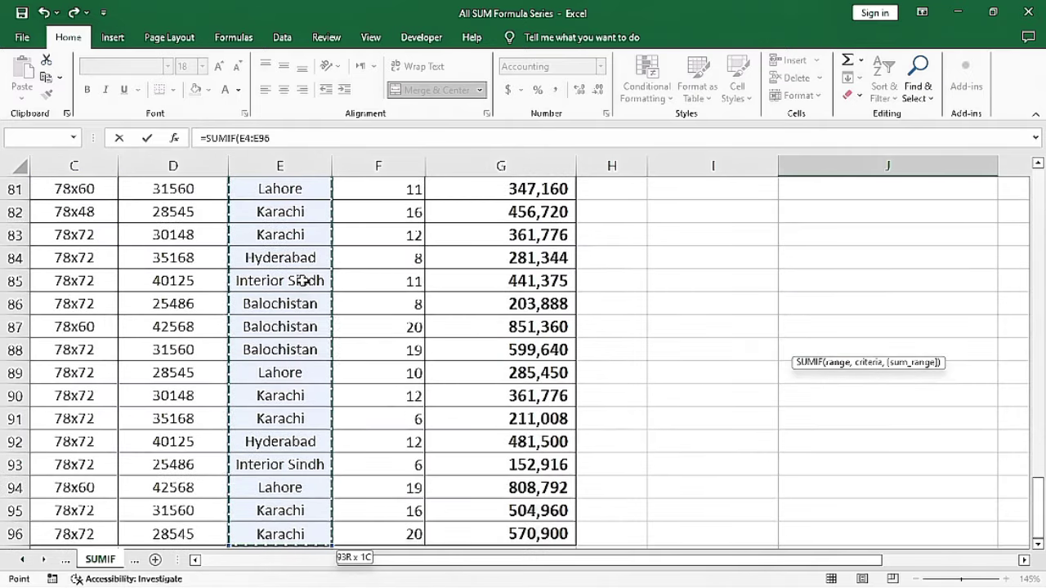
scroll(457, 394, up, 2)
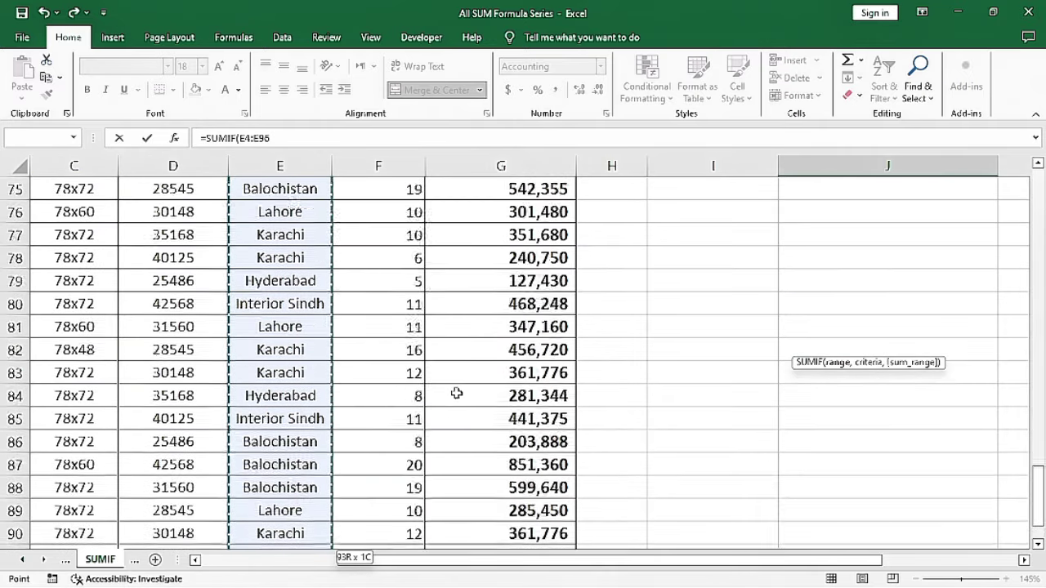
scroll(457, 394, up, 1)
scroll(458, 393, down, 1)
scroll(457, 394, up, 3)
scroll(458, 393, down, 2)
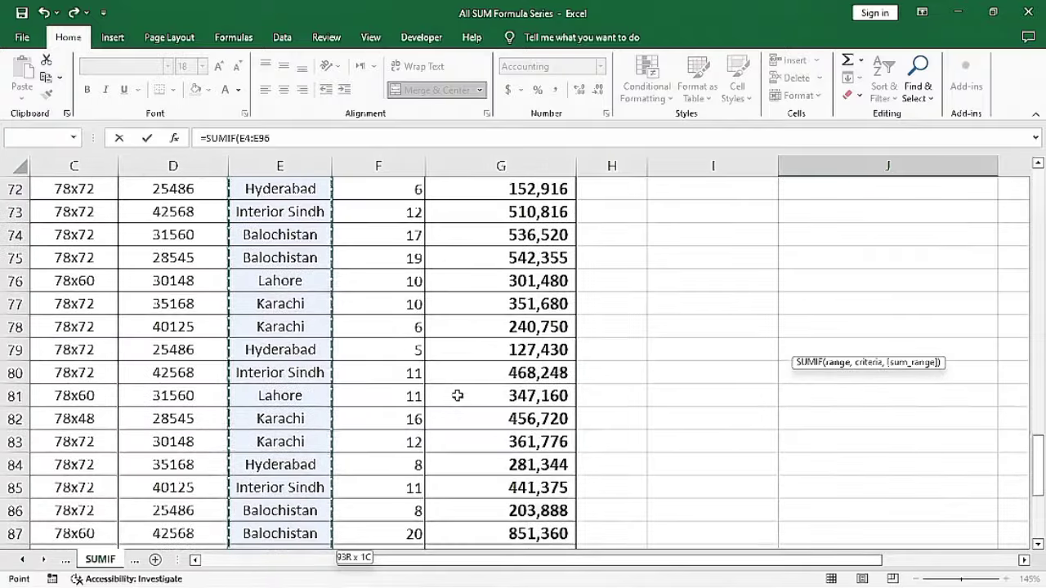
scroll(459, 389, up, 1)
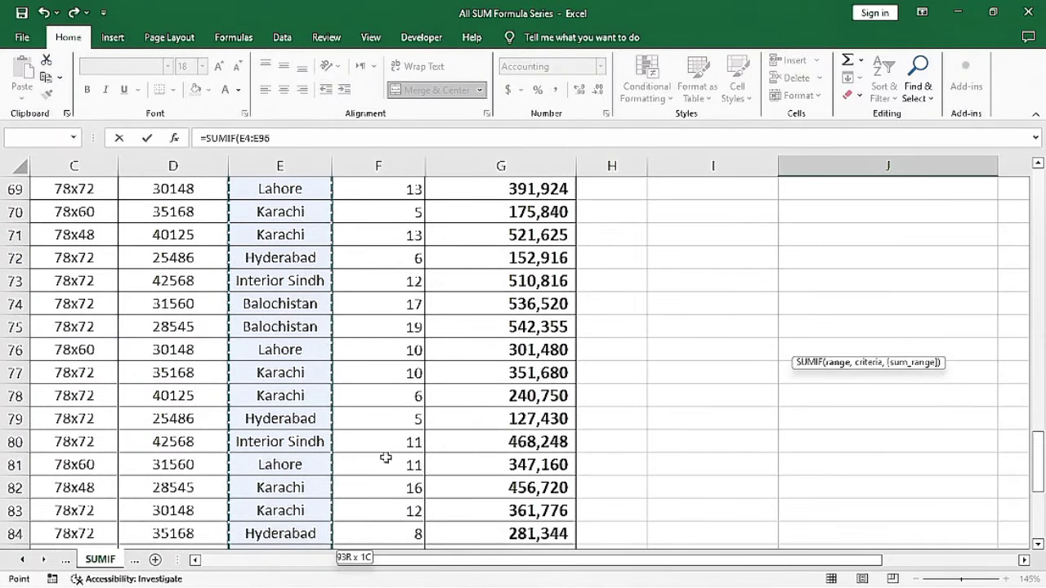
scroll(411, 366, up, 2)
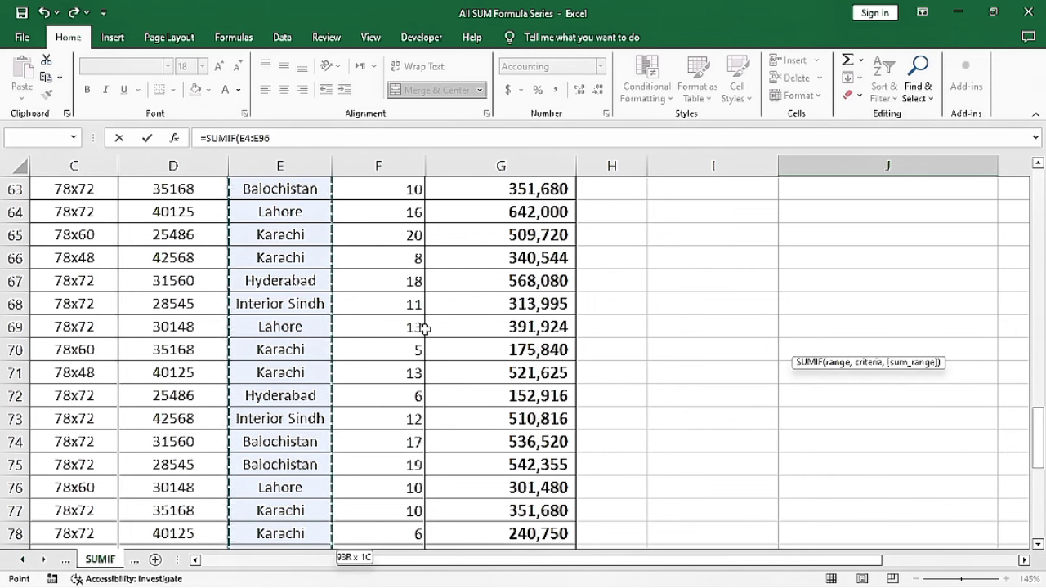
scroll(425, 328, up, 20)
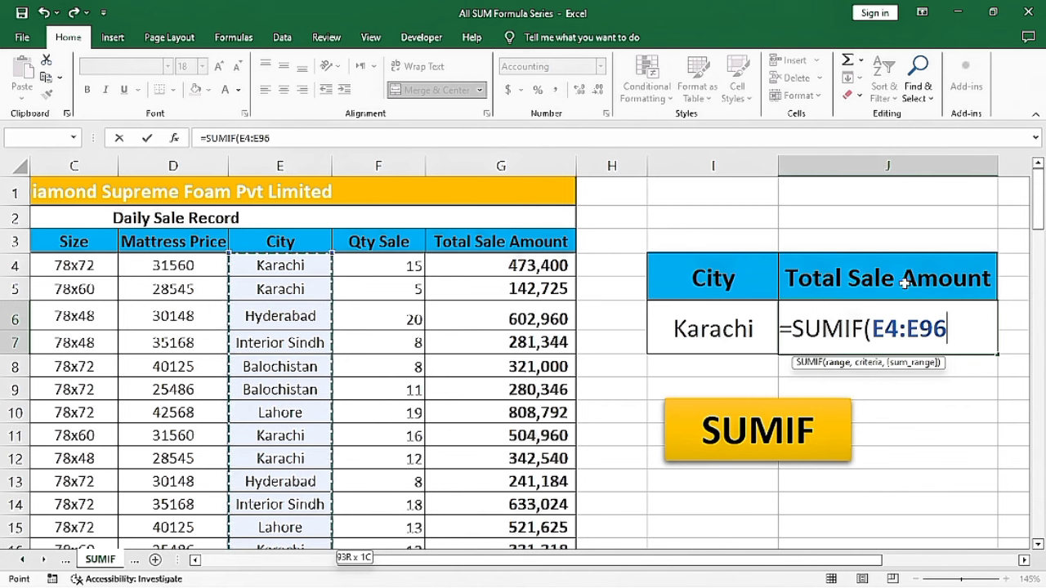
Set the SUMIF criteria argument to the Karachi cell I6.
click(958, 335)
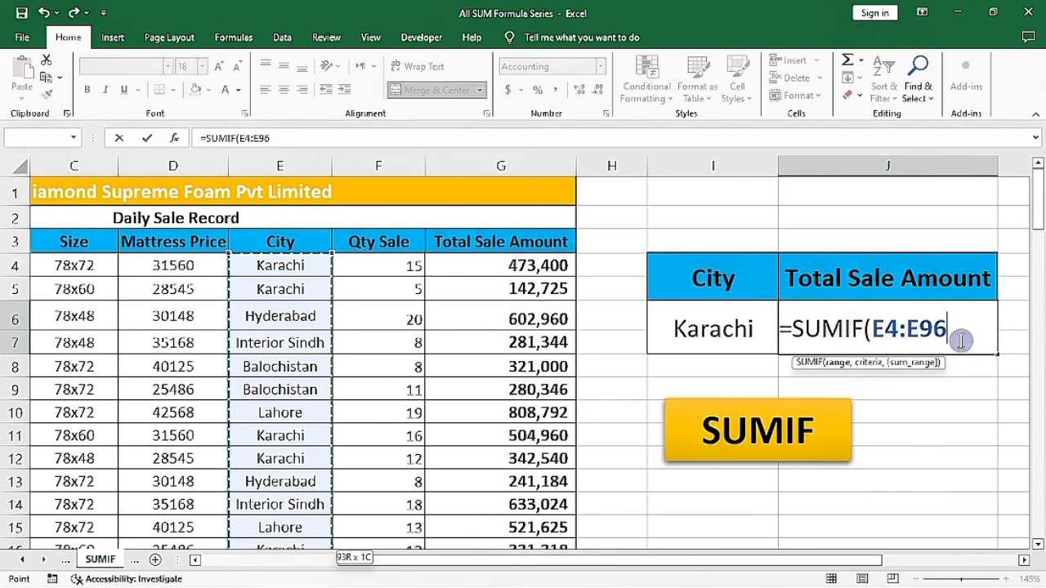
text(,)
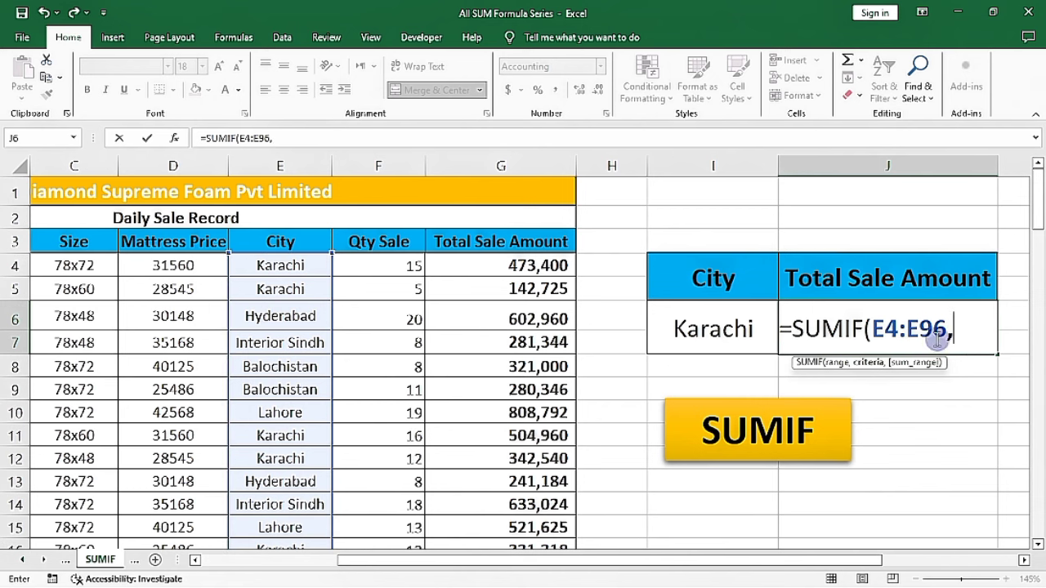
click(867, 369)
click(709, 331)
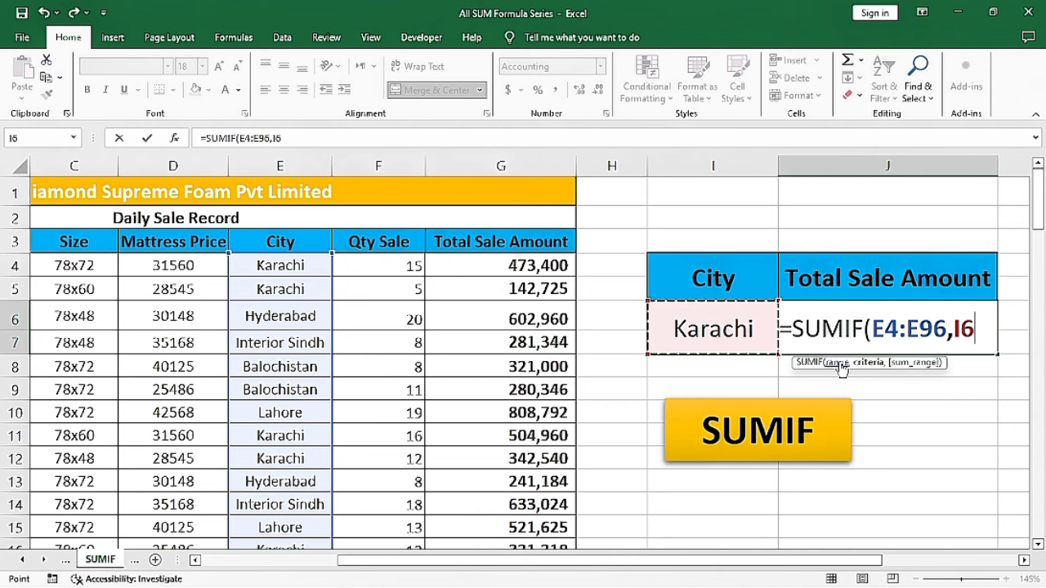
text(,)
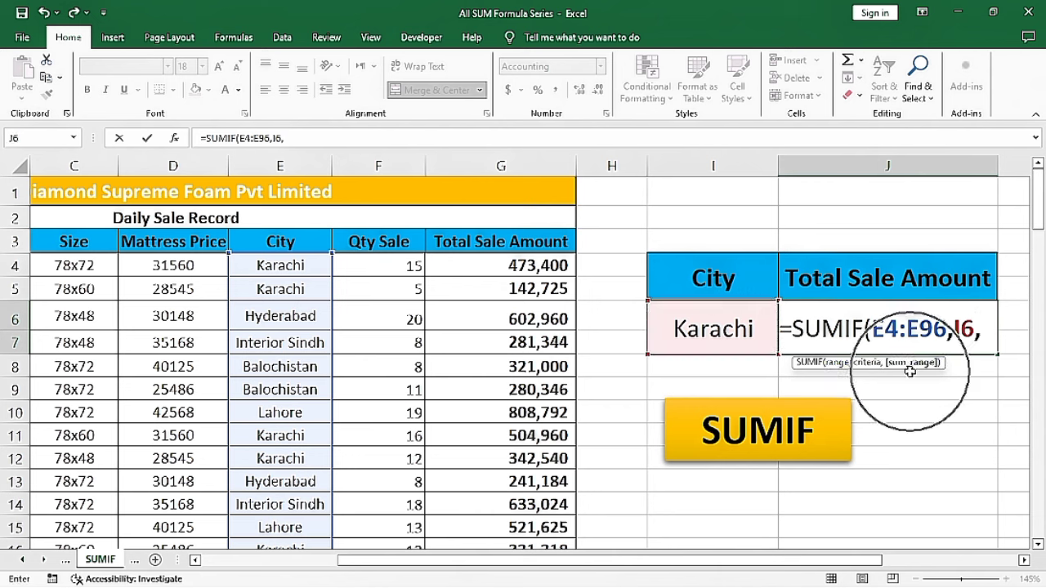
Set the SUMIF sum range to the Total Sale Amount cells G4:G96 and complete the formula in J6.
click(521, 265)
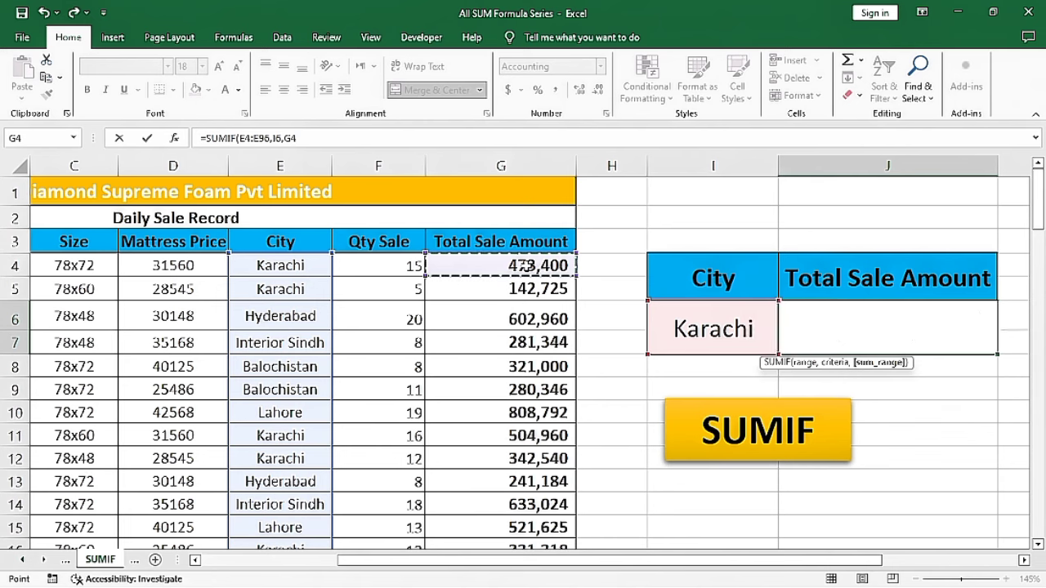
key(ctrl+shift+Down)
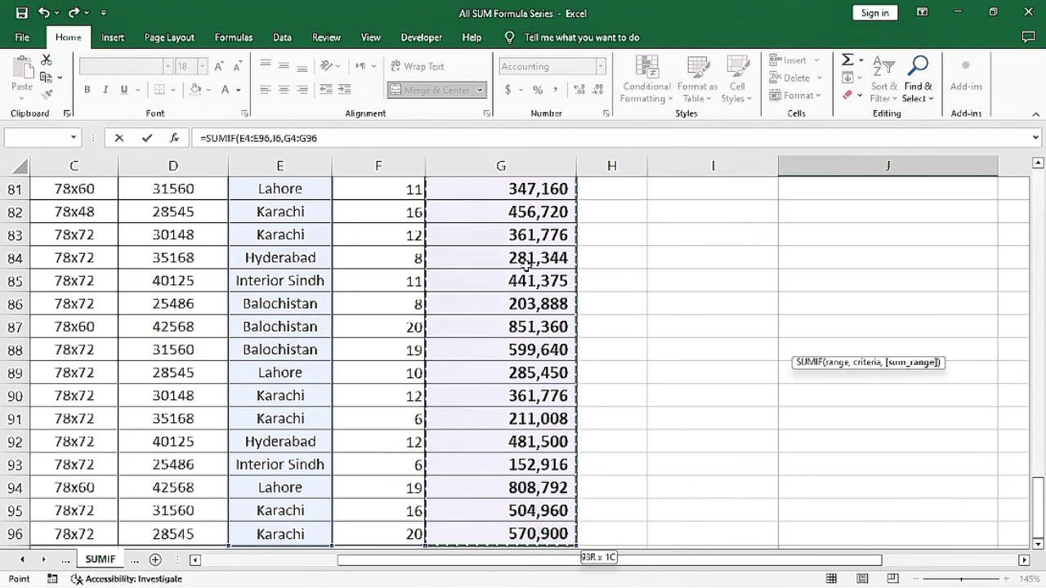
key(ctrl+BackSpace)
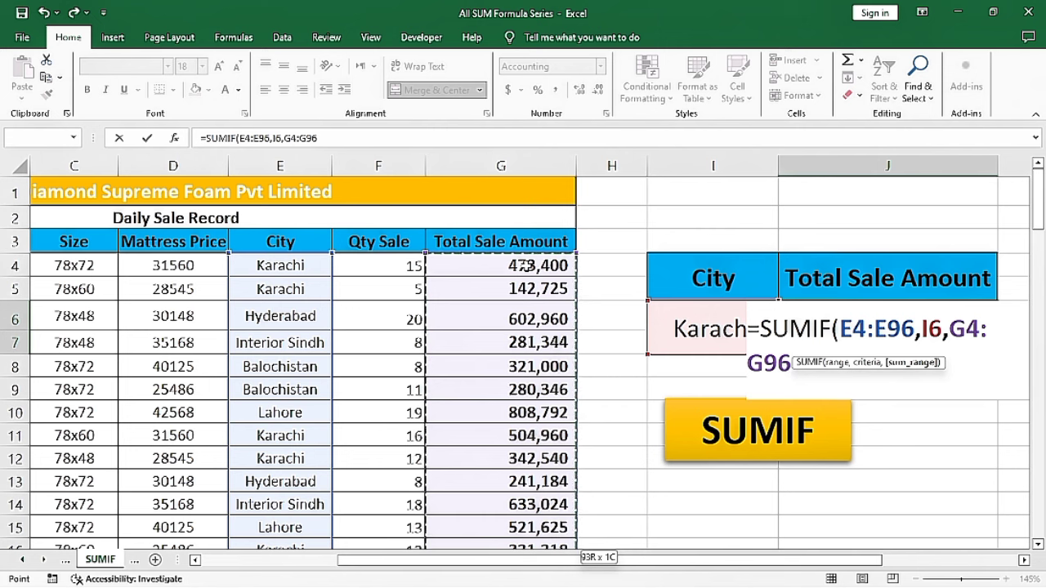
text())
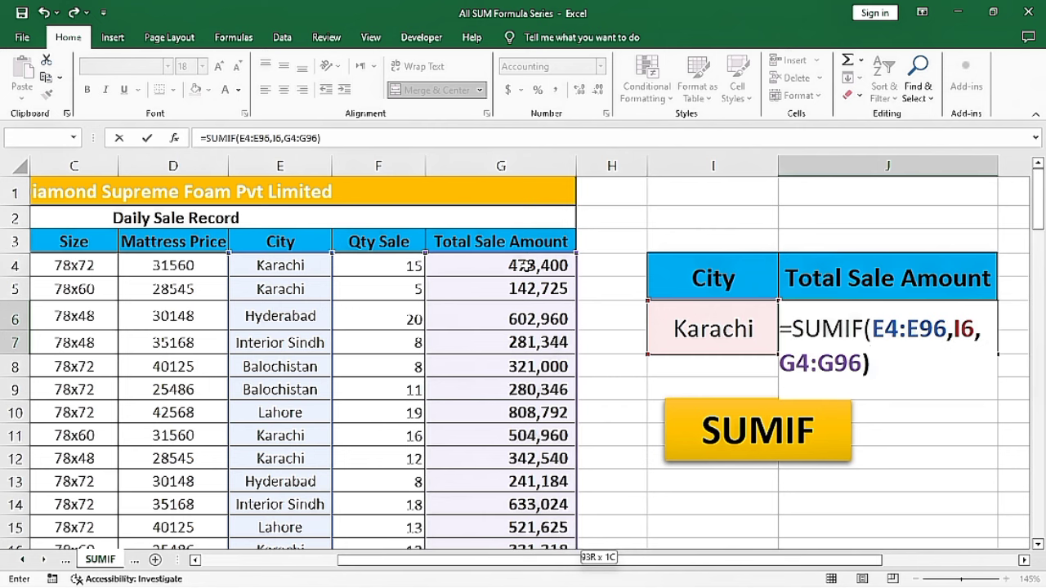
key(Return)
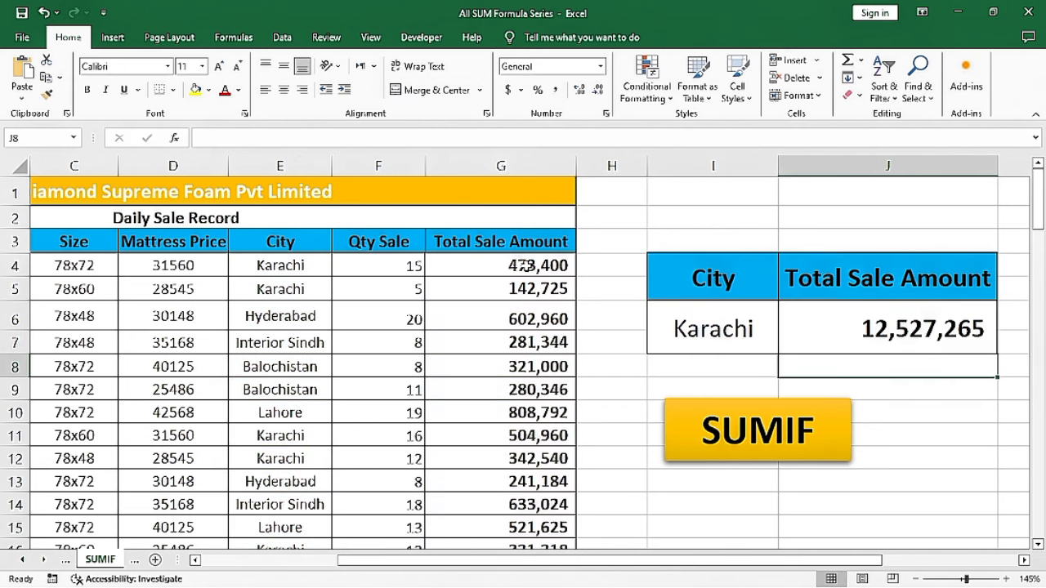
click(902, 340)
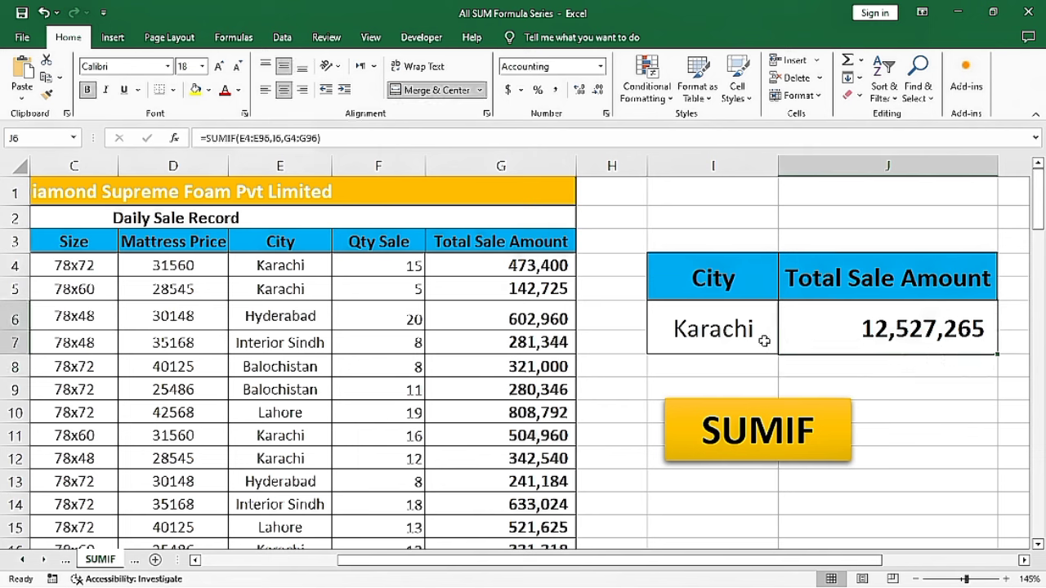
Change the city in I6 of the summary table to Lahore and check the recalculated Total Sale Amount.
click(727, 338)
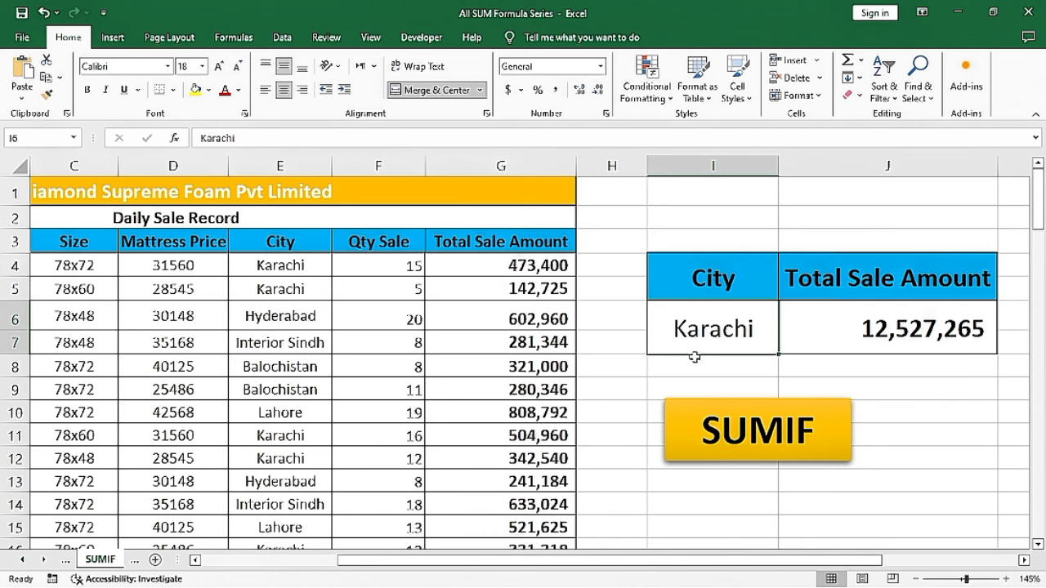
text(L)
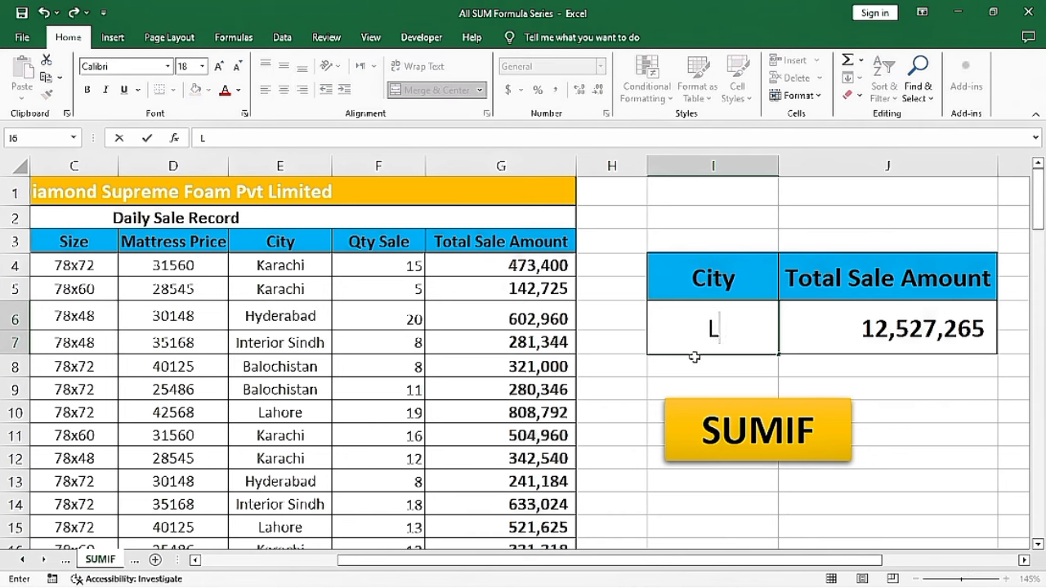
text(ahore)
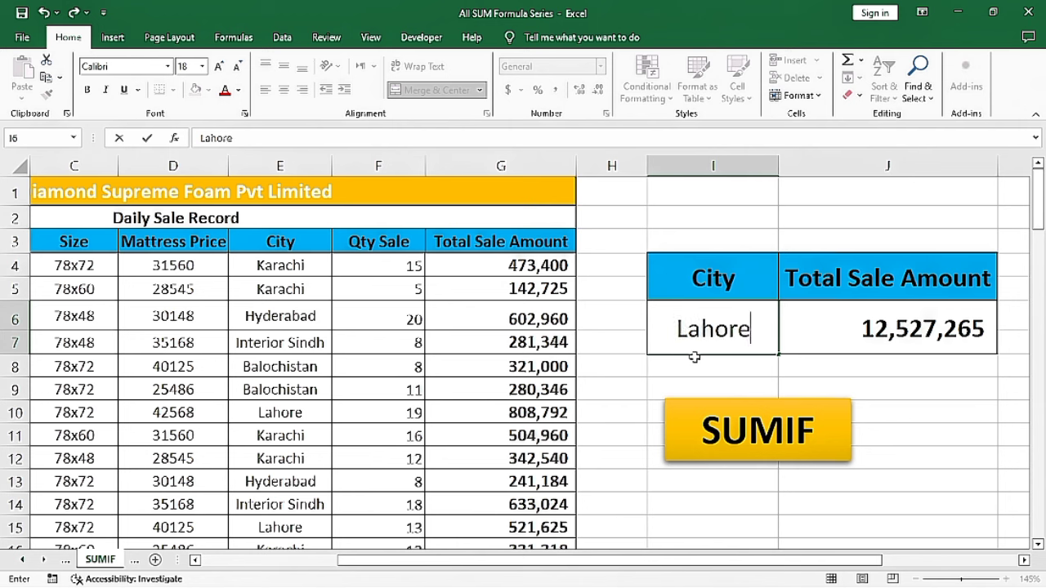
click(723, 344)
key(Return)
click(879, 382)
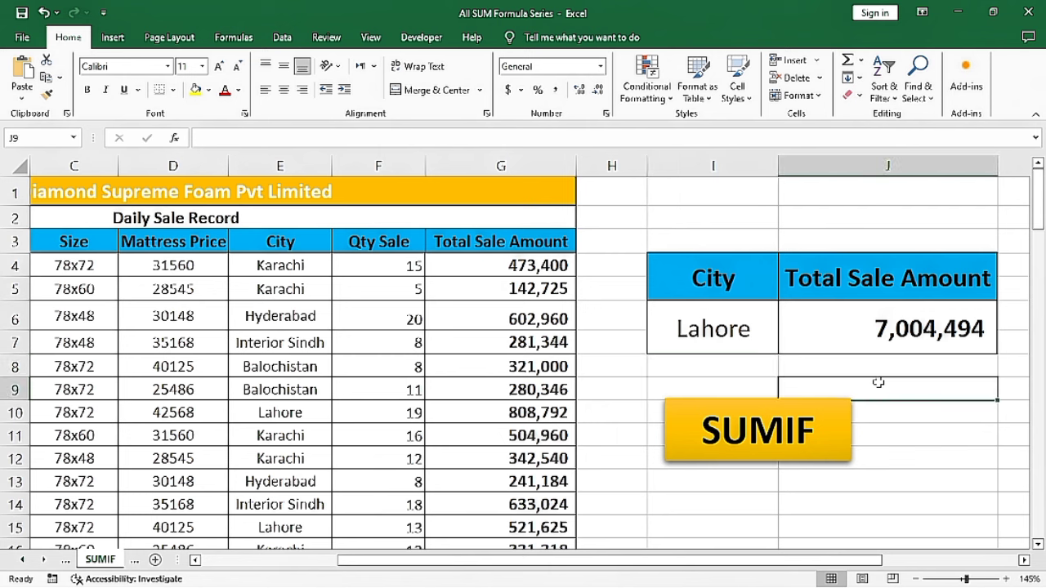
click(857, 317)
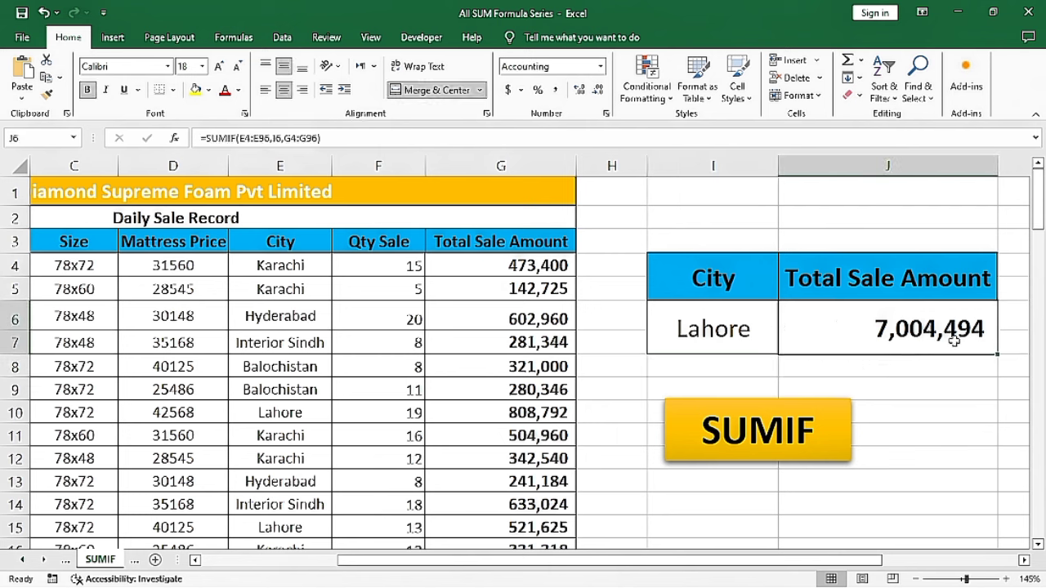
Open the SUMIFS sheet from the formula list, and enter Karachi as the city in I6 and Victoria as the mattress name in J6.
click(836, 385)
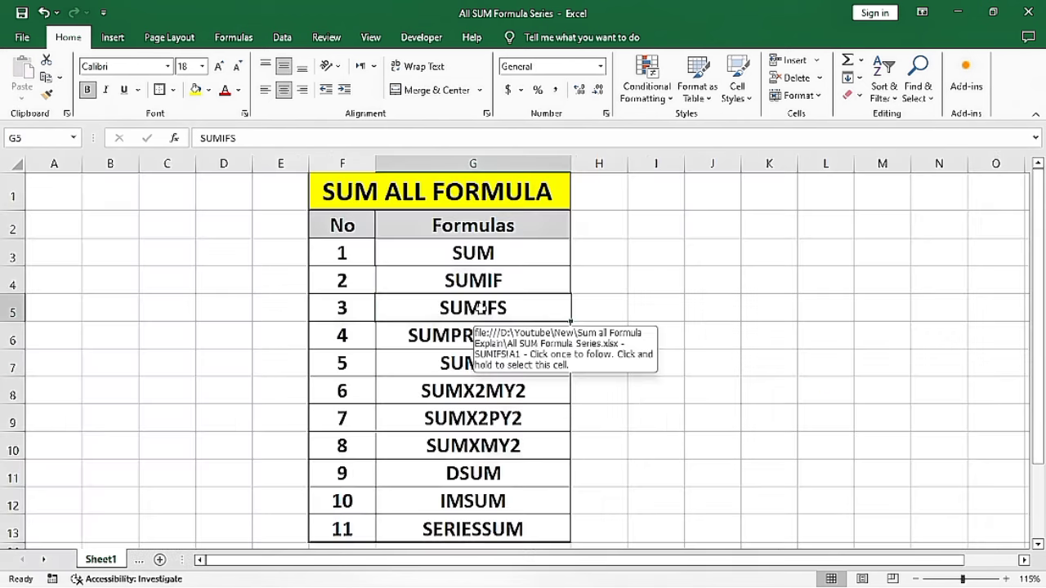
click(482, 310)
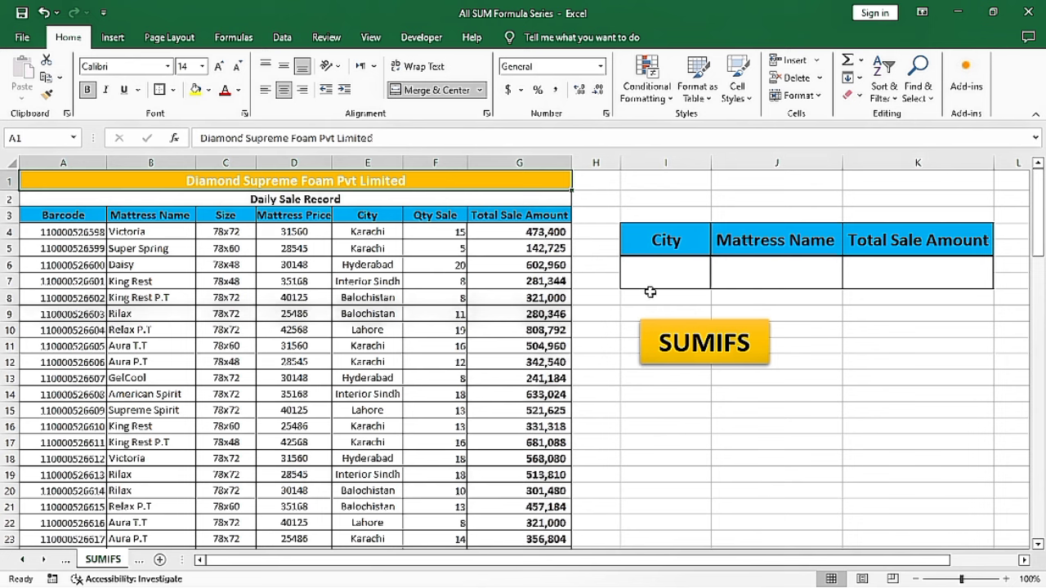
click(650, 263)
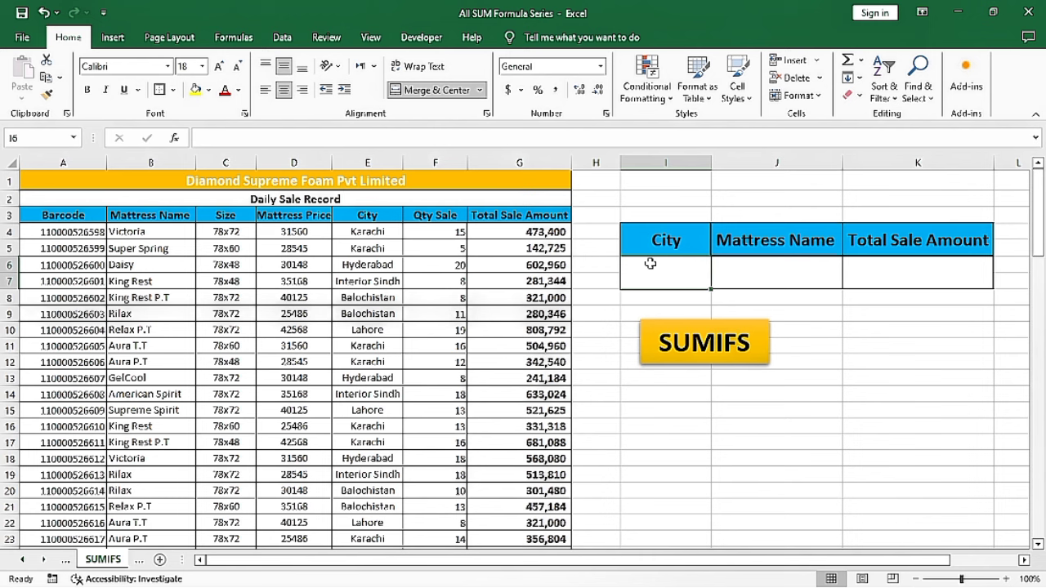
text(Karachi)
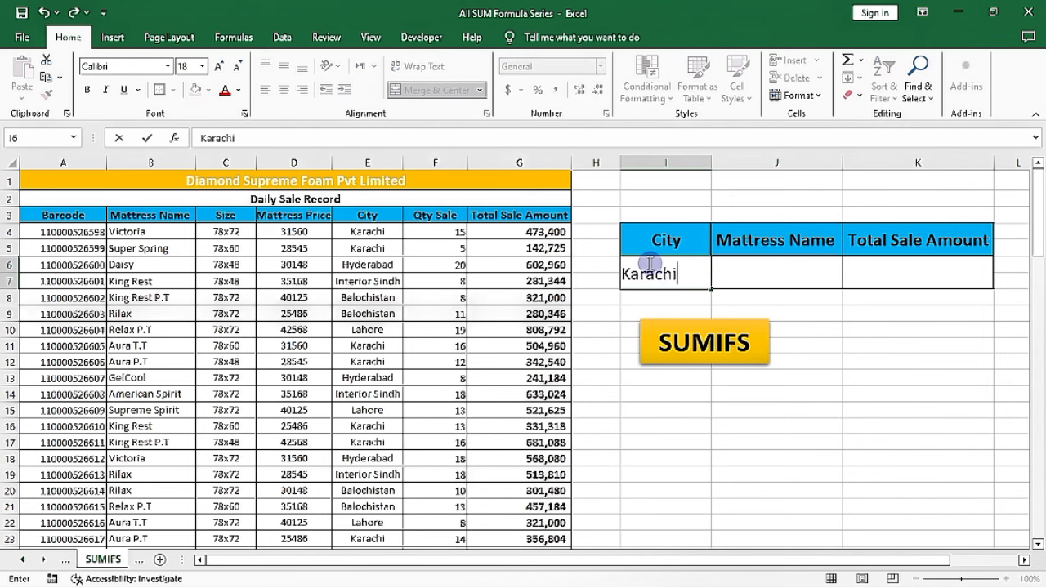
key(Tab)
text(Vi)
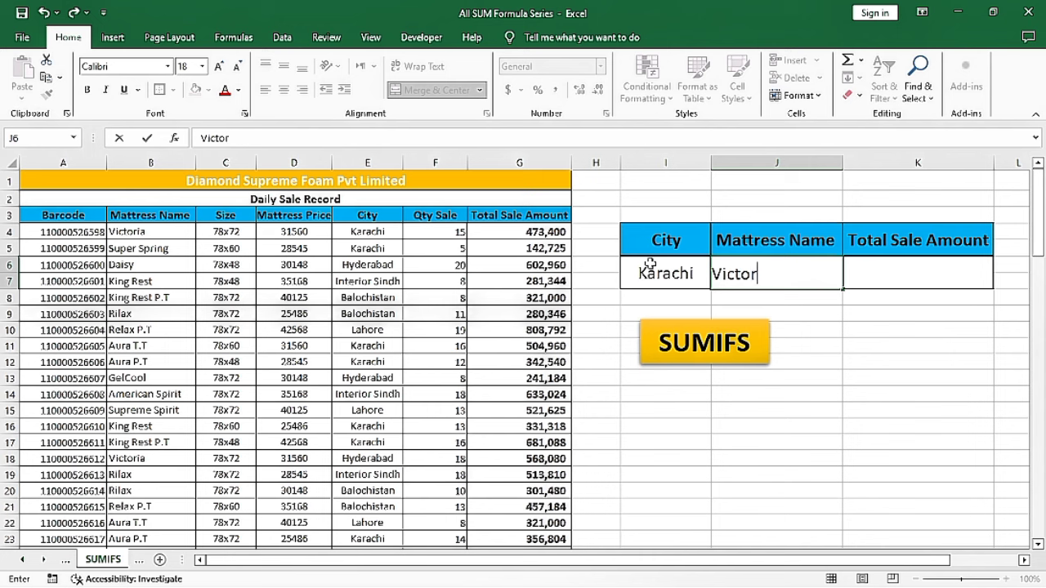
text(ctoria)
key(Tab)
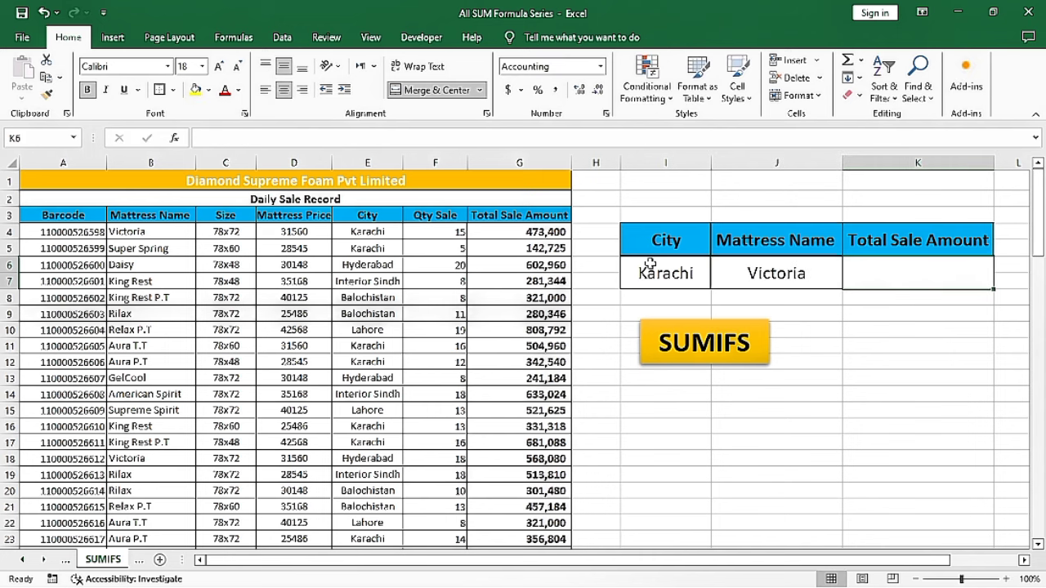
Begin a SUMIFS formula in the Total Sale Amount cell K6 with G4:G96 as the sum range.
text(=sum)
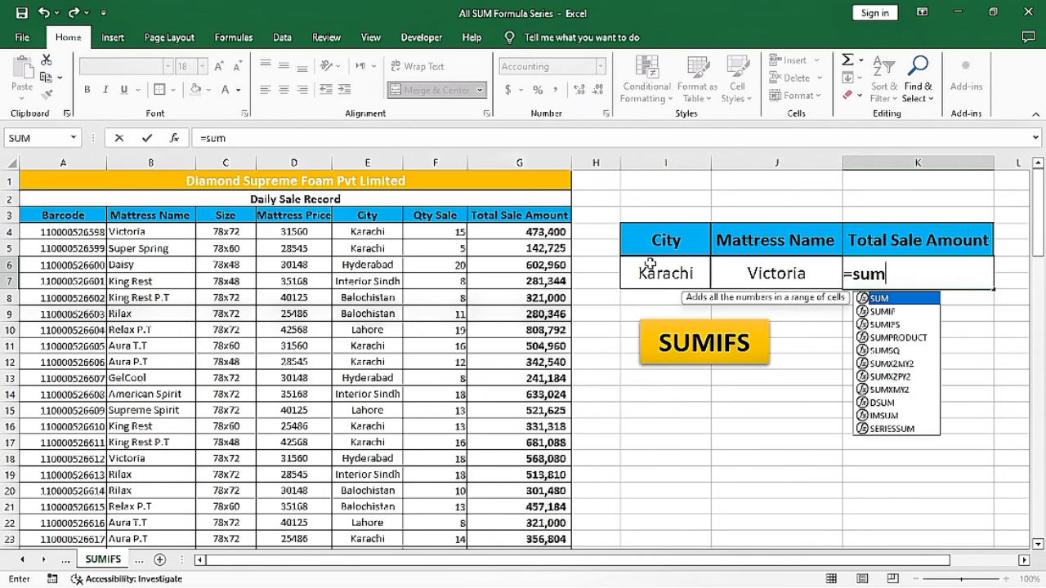
text(ifs)
key(Tab)
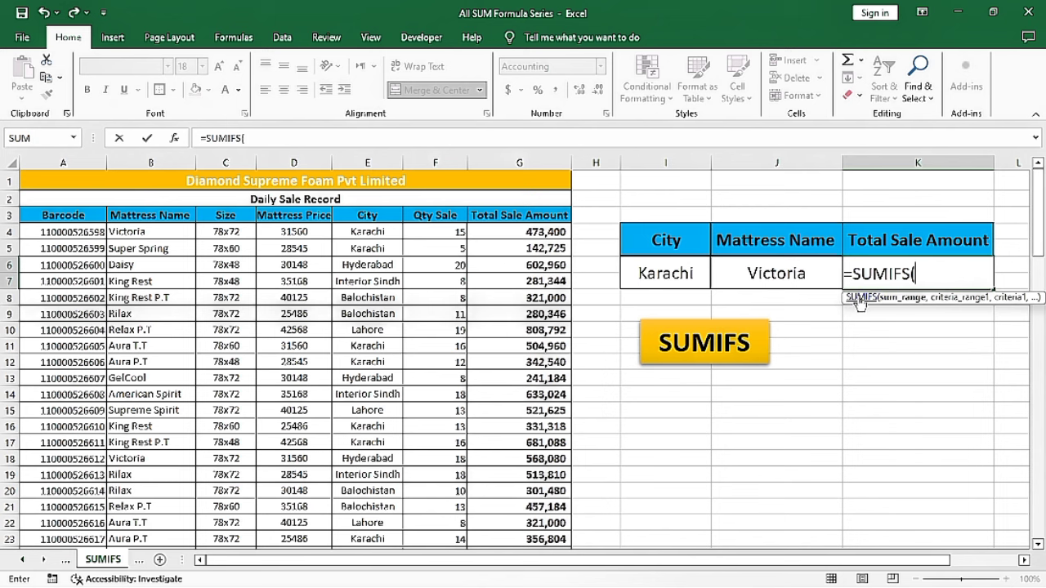
click(535, 235)
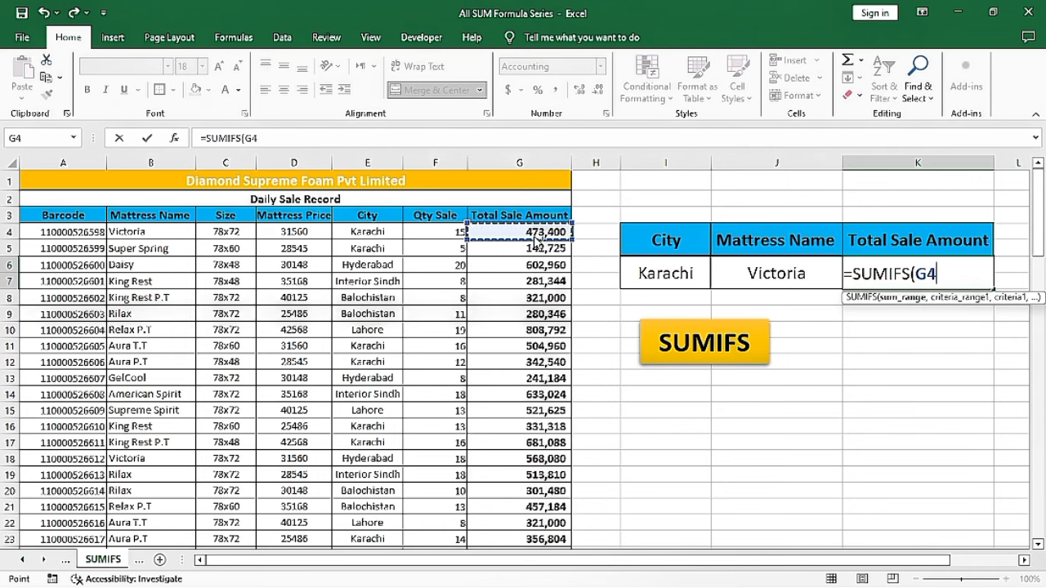
key(ctrl+shift+Down)
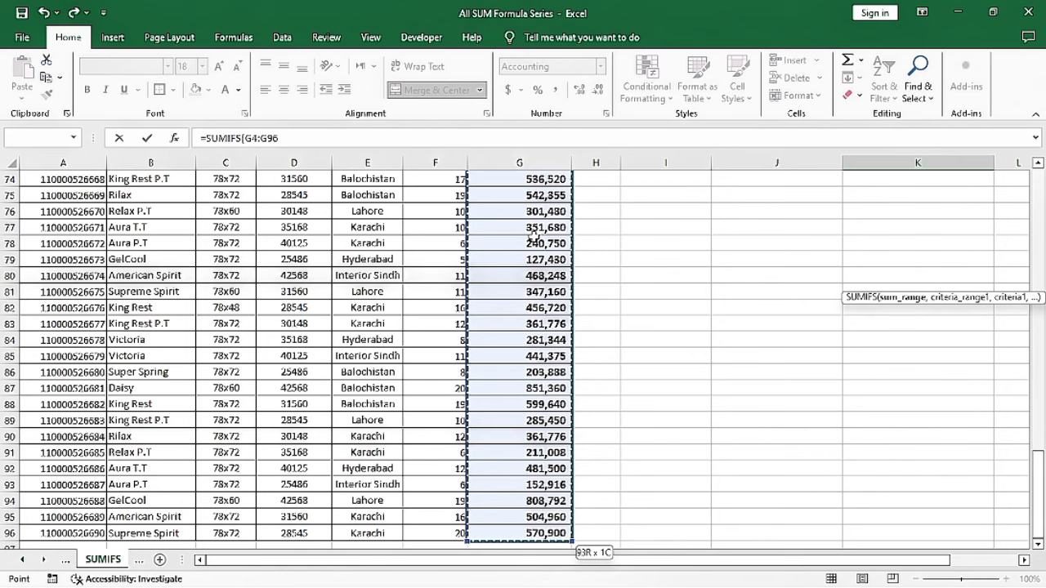
key(ctrl+BackSpace)
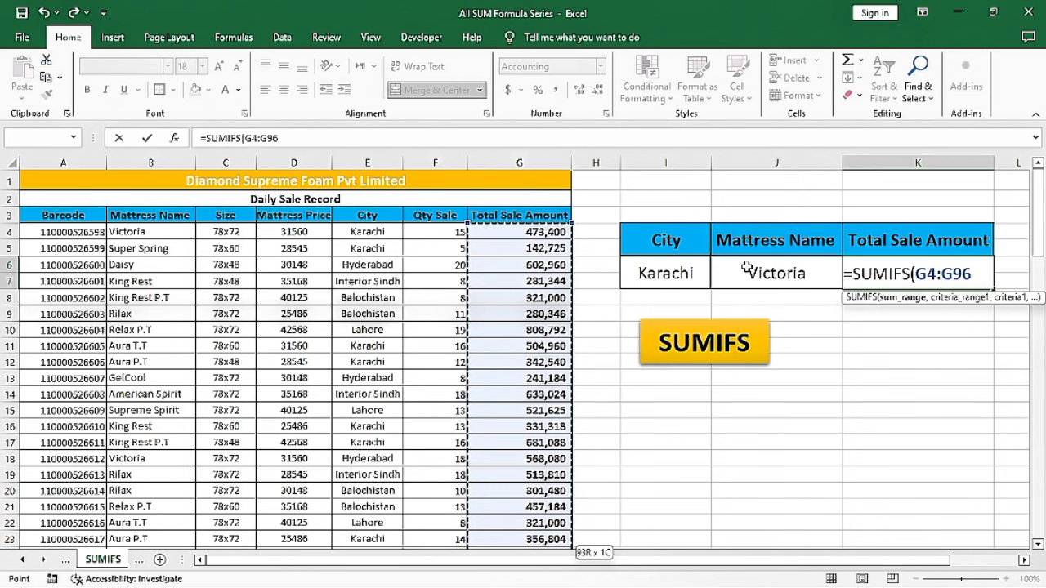
text(,)
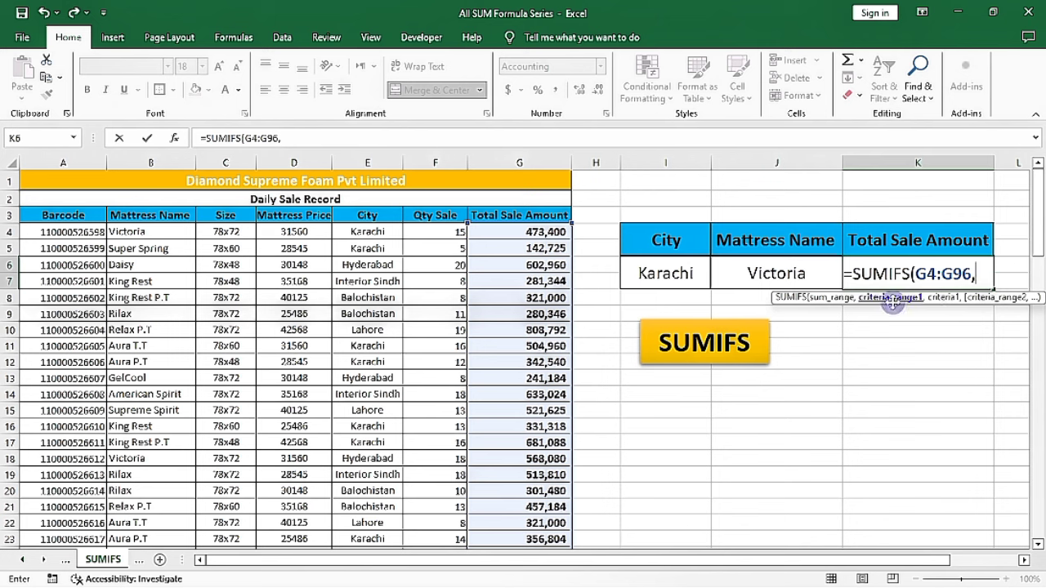
Add the first SUMIFS condition, with Mattress Name cells B4:B96 as the criteria range and J6 as the criterion.
click(143, 232)
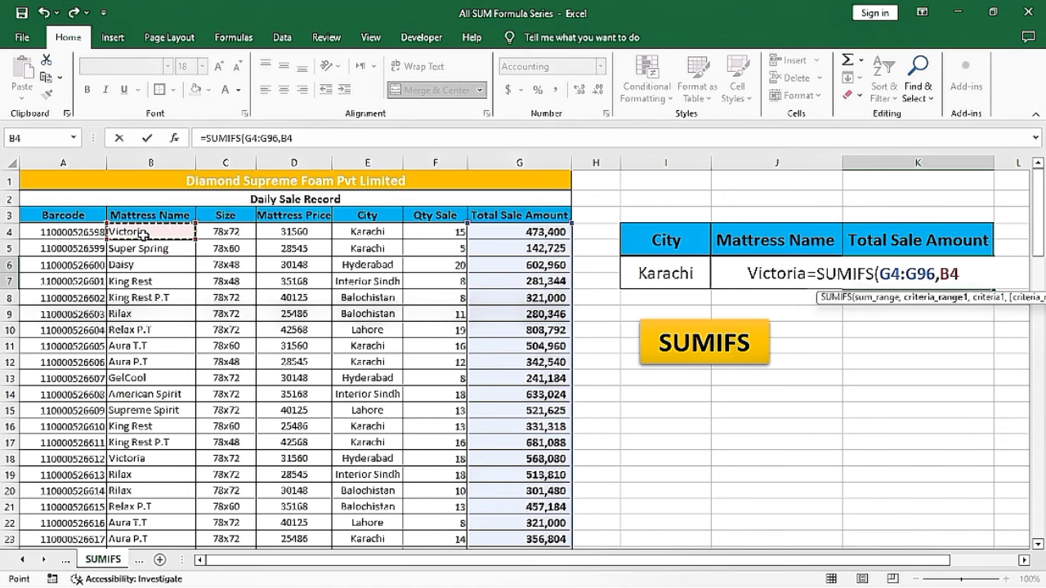
key(ctrl+shift+Down)
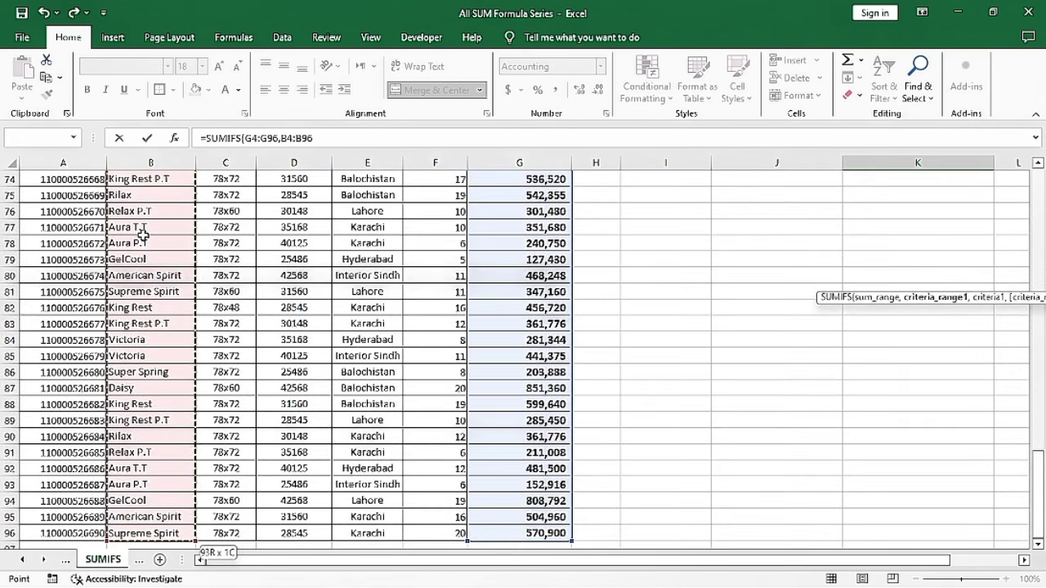
scroll(143, 235, up, 20)
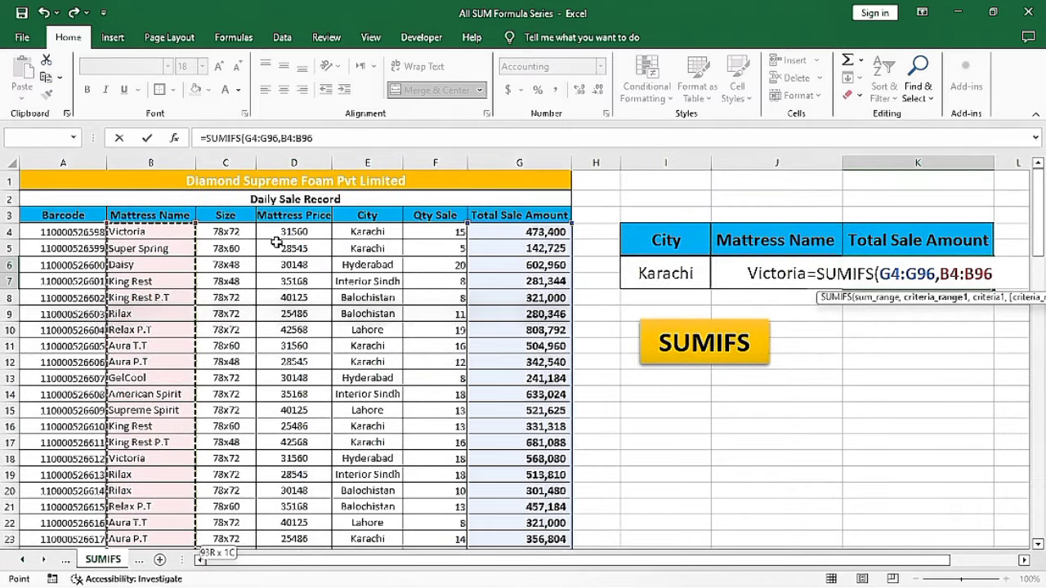
text(,)
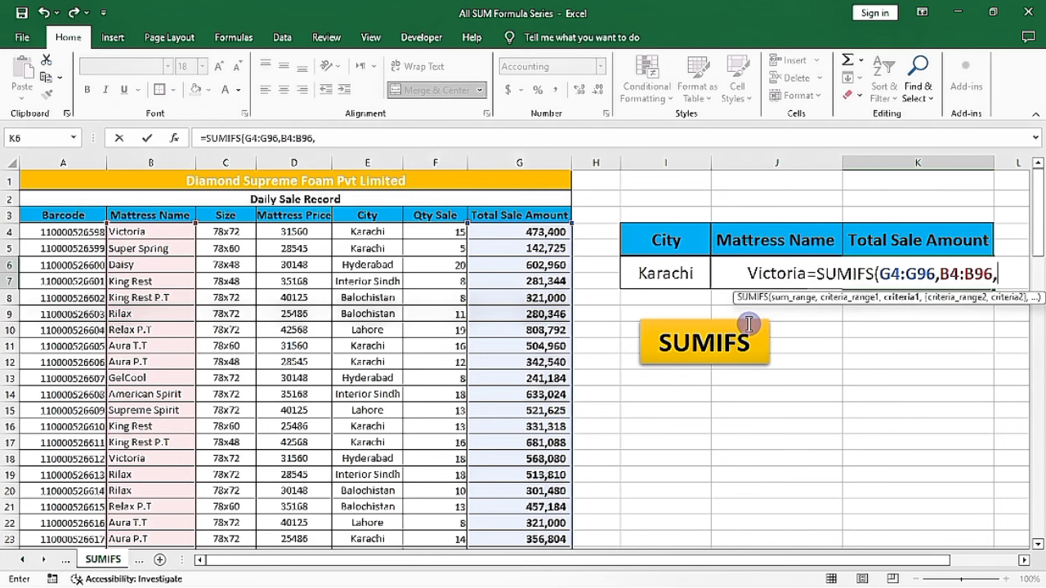
click(758, 277)
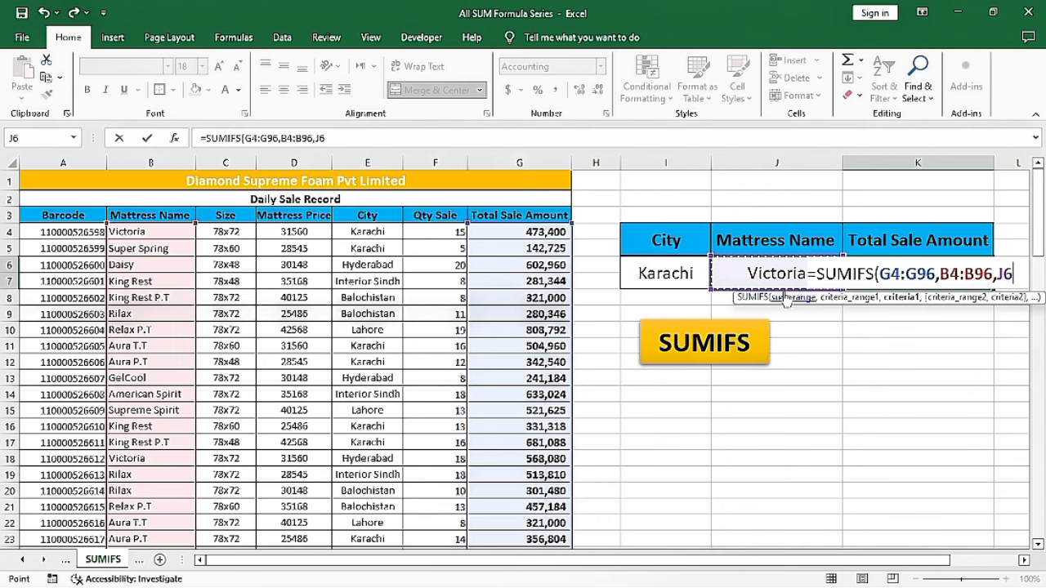
text(,)
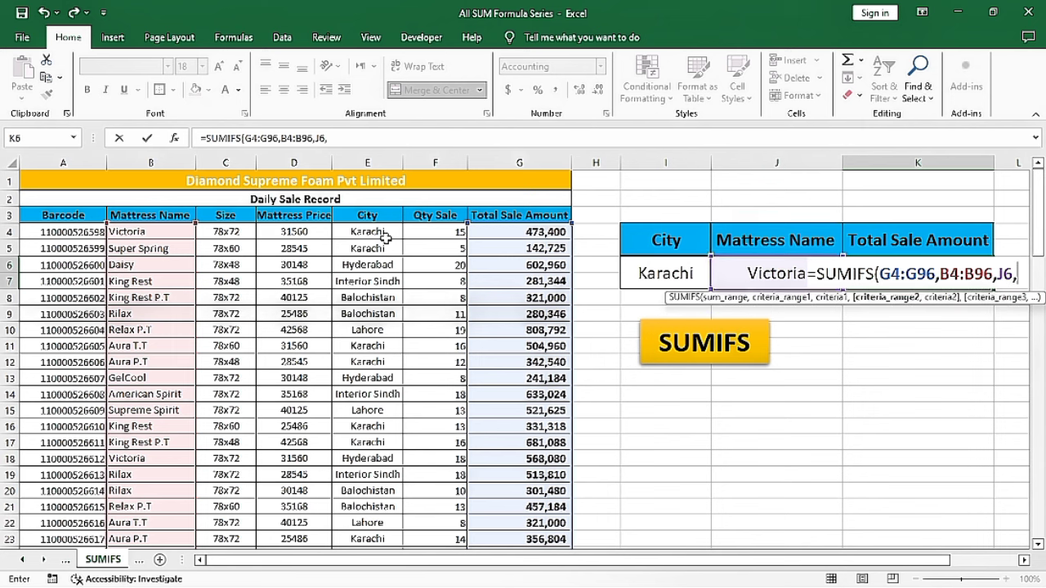
Add the second SUMIFS condition with City cells E4:E96 as the criteria range and I6 as the criterion, and complete the formula in K6.
click(367, 236)
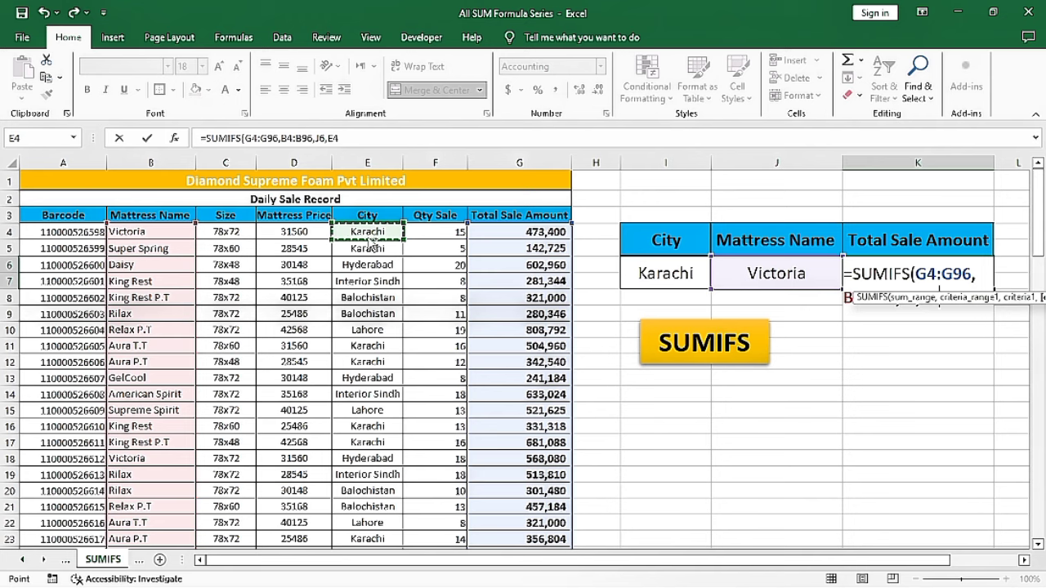
key(ctrl+shift+Down)
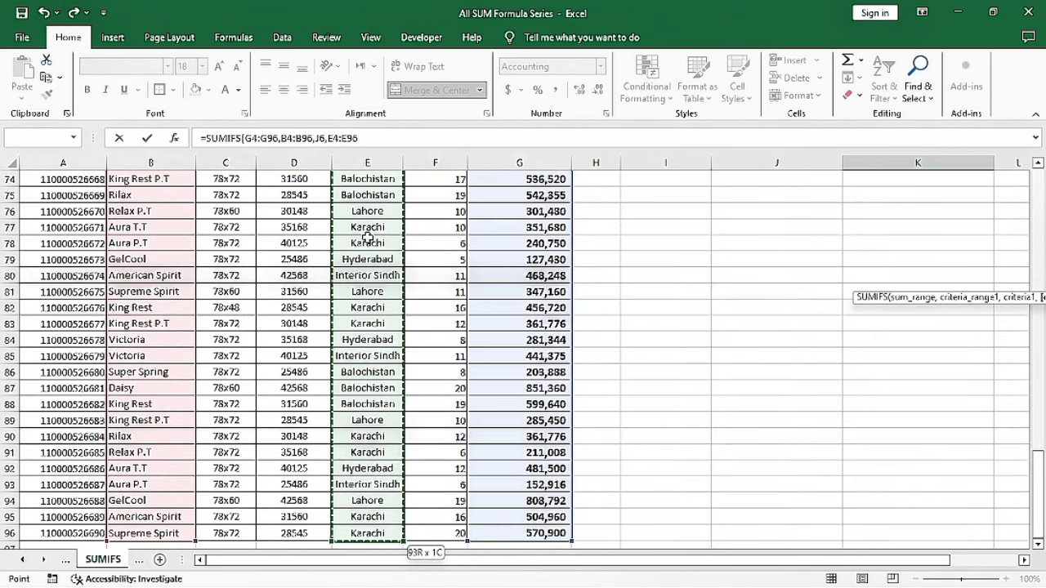
scroll(368, 237, up, 20)
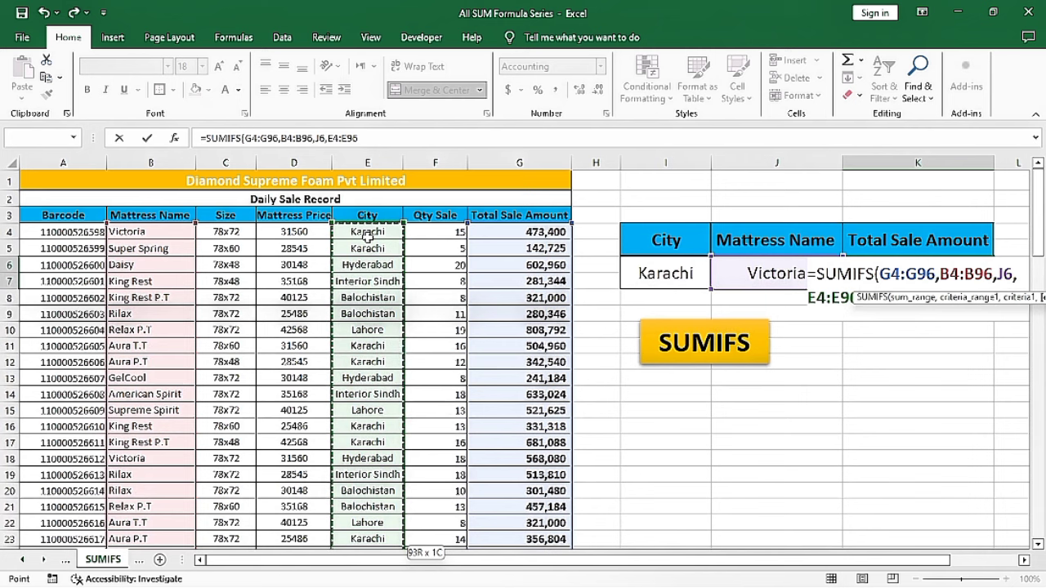
text(,)
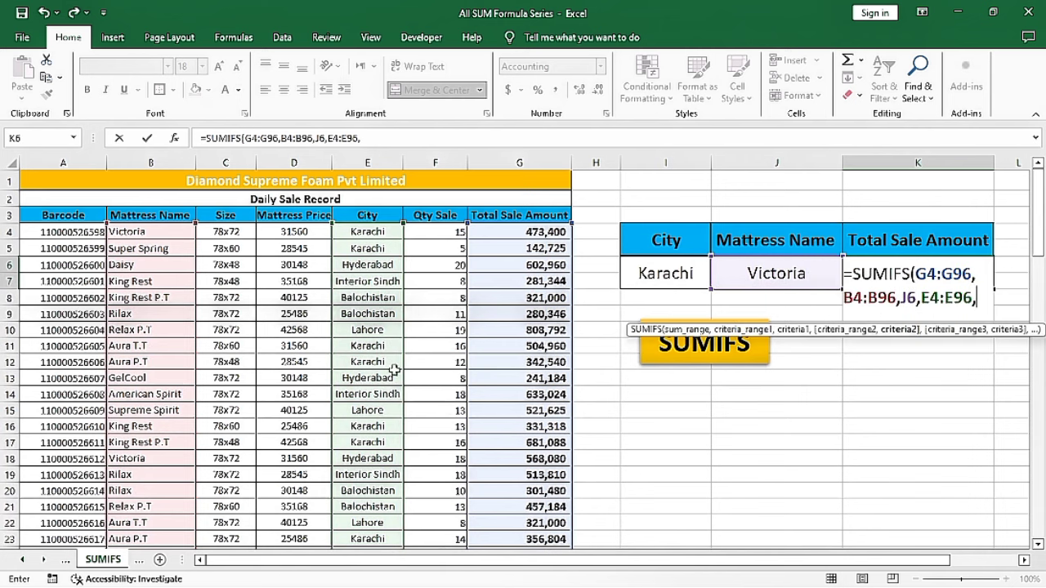
click(654, 276)
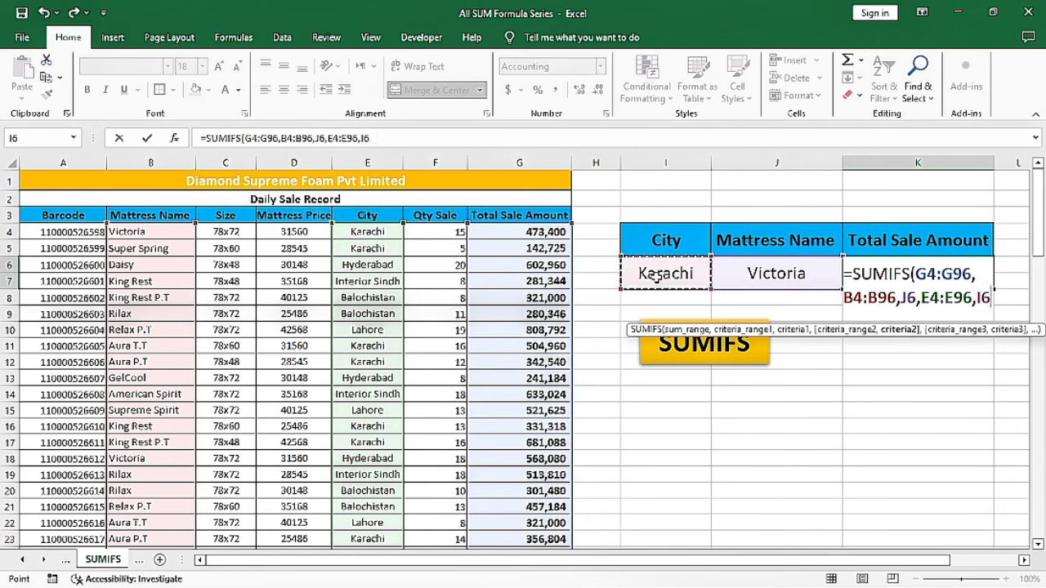
text())
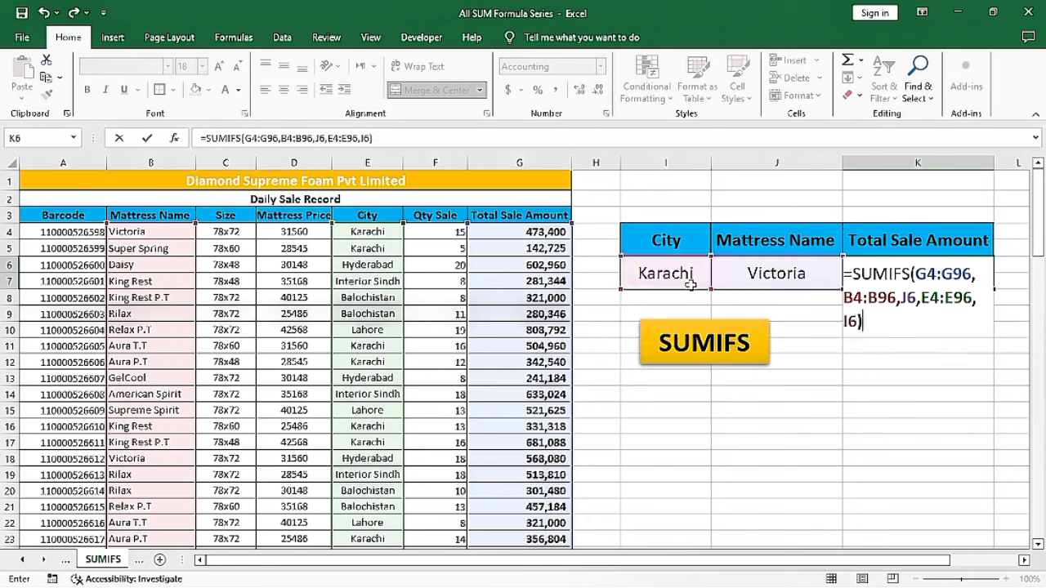
key(Return)
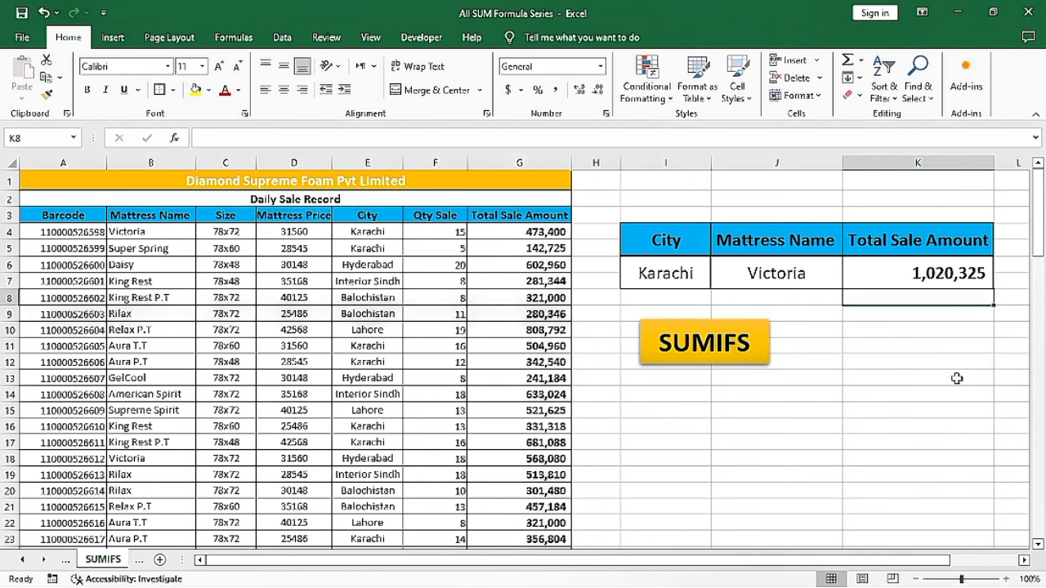
click(918, 278)
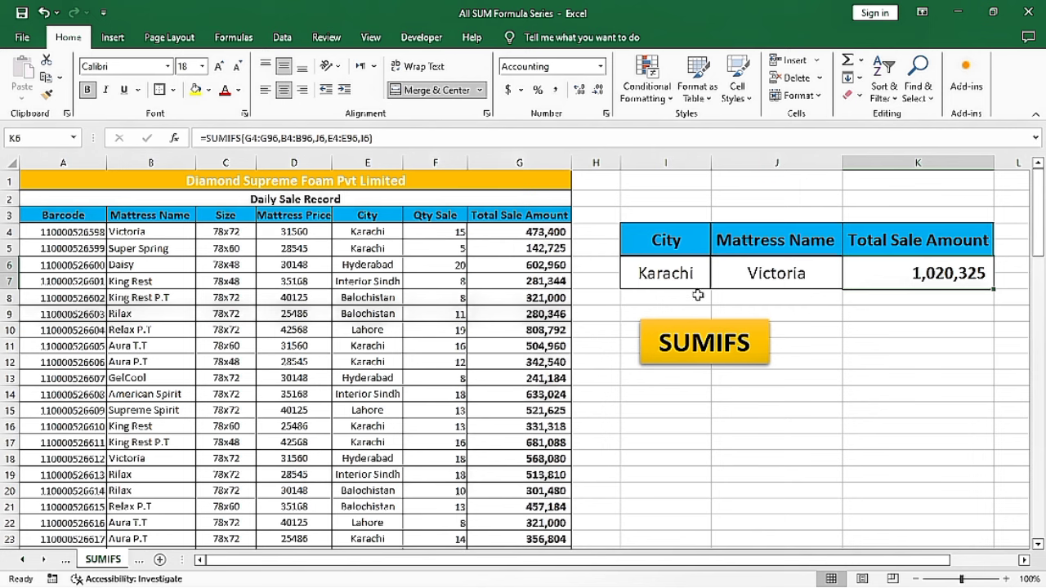
Change the mattress name in J6 to Daisy and the city in I6 to lahore to recalculate the Total Sale Amount.
click(770, 273)
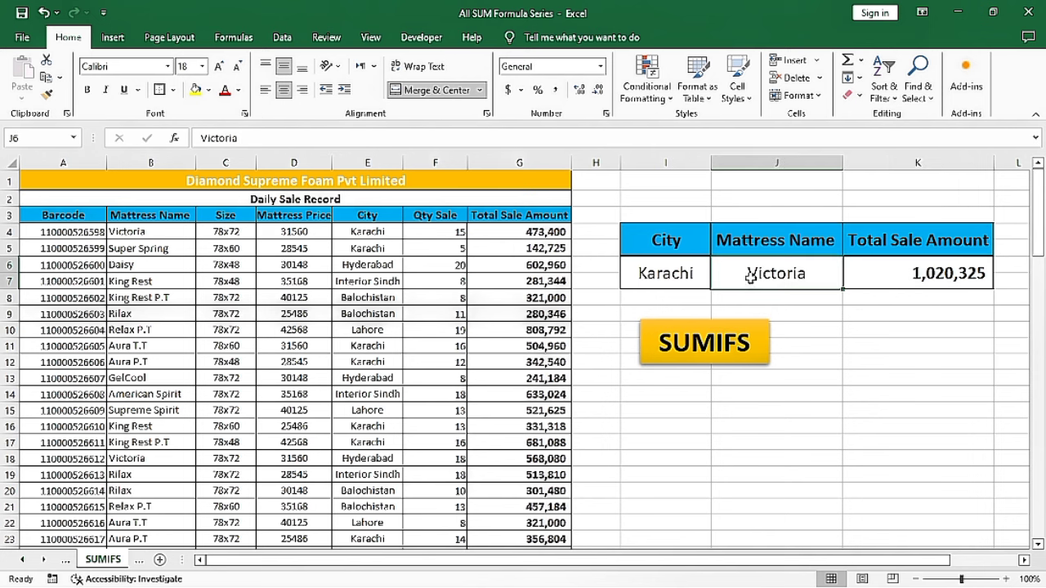
text(Daisy)
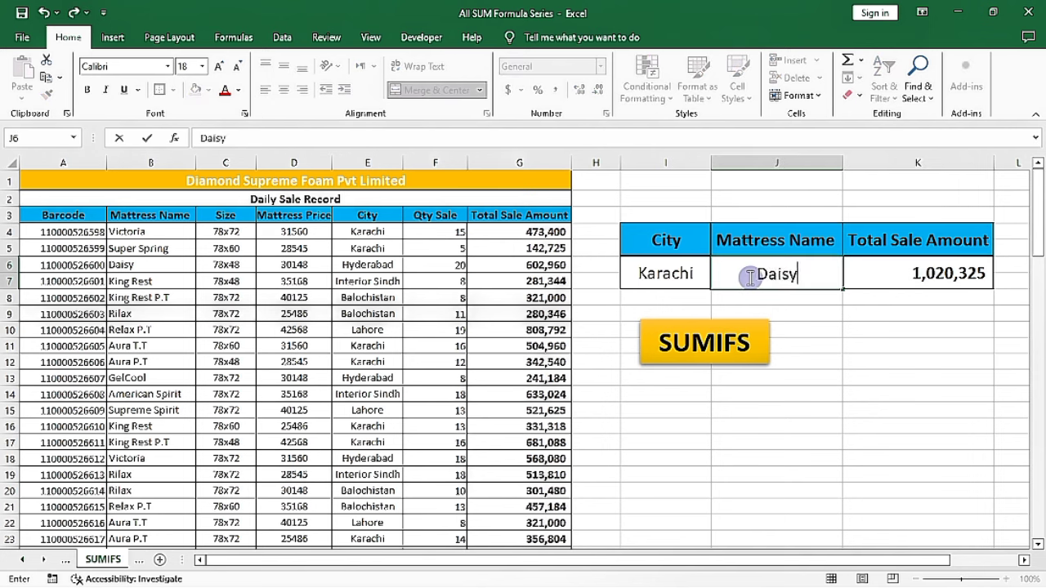
key(Return)
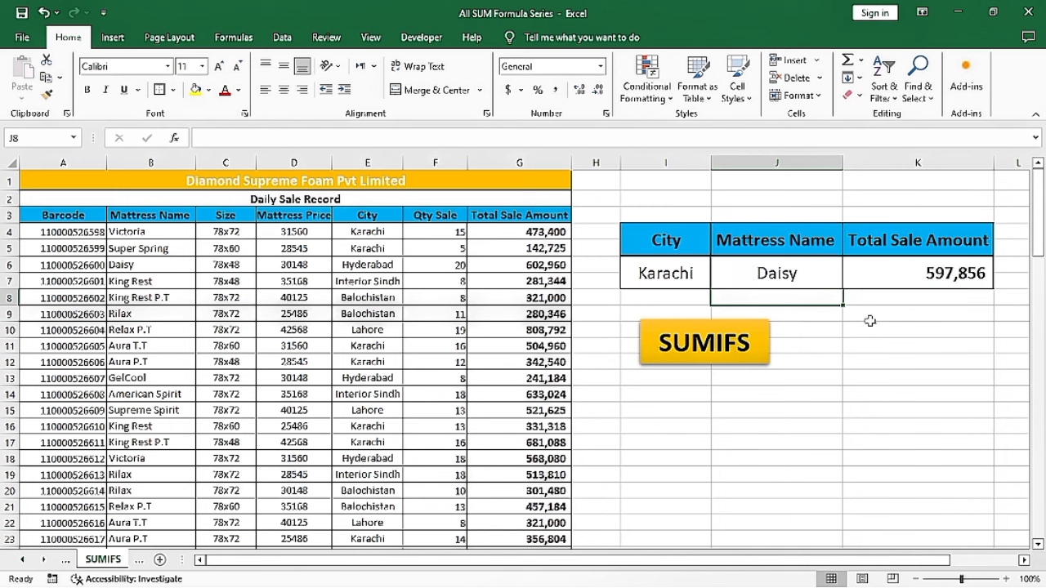
click(685, 280)
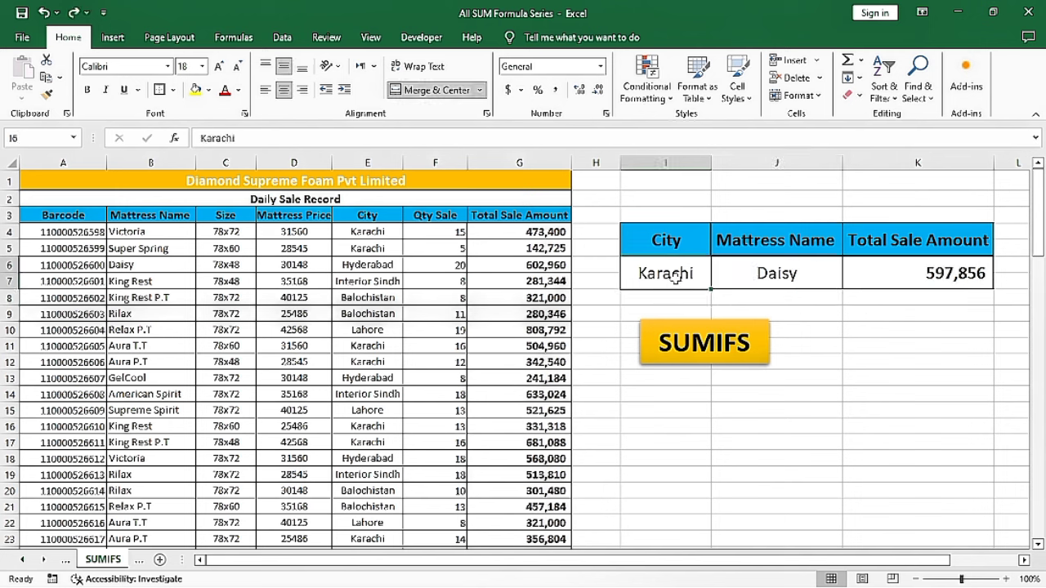
text(lahore)
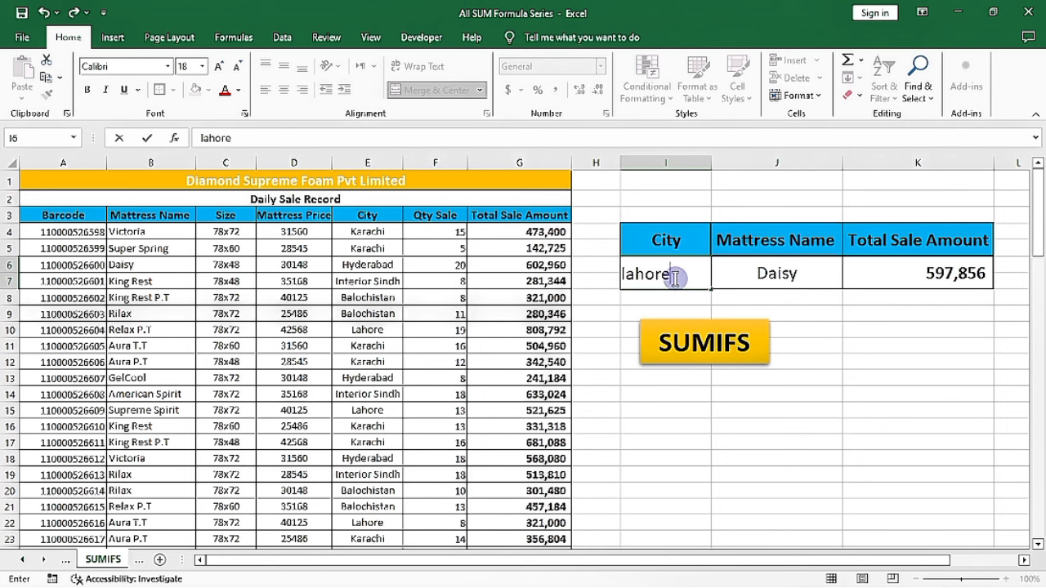
key(Return)
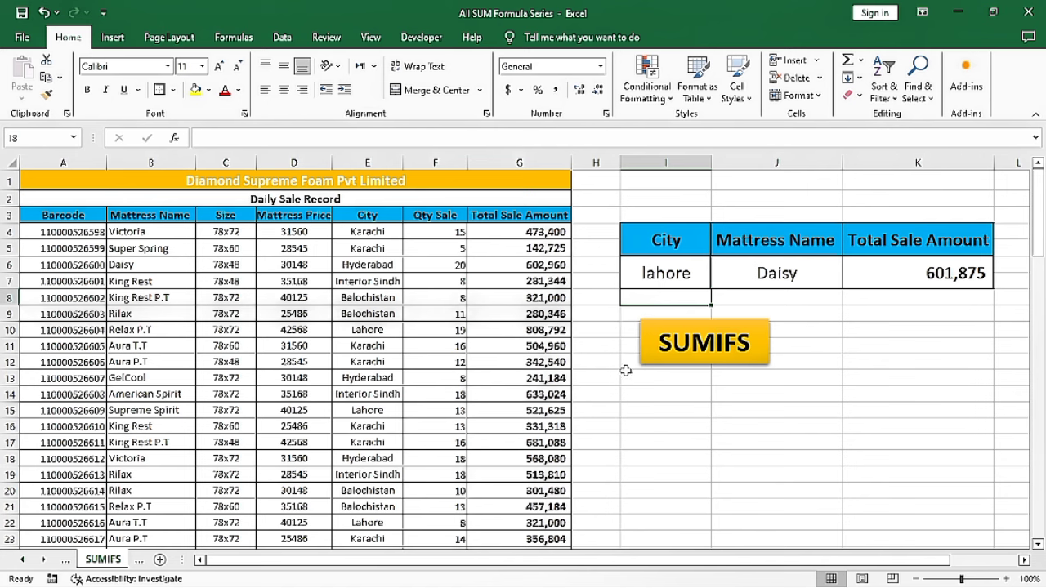
Open the SUMPRODUCT sheet from the formula list and review the Qty and Item Price values of the items.
click(462, 343)
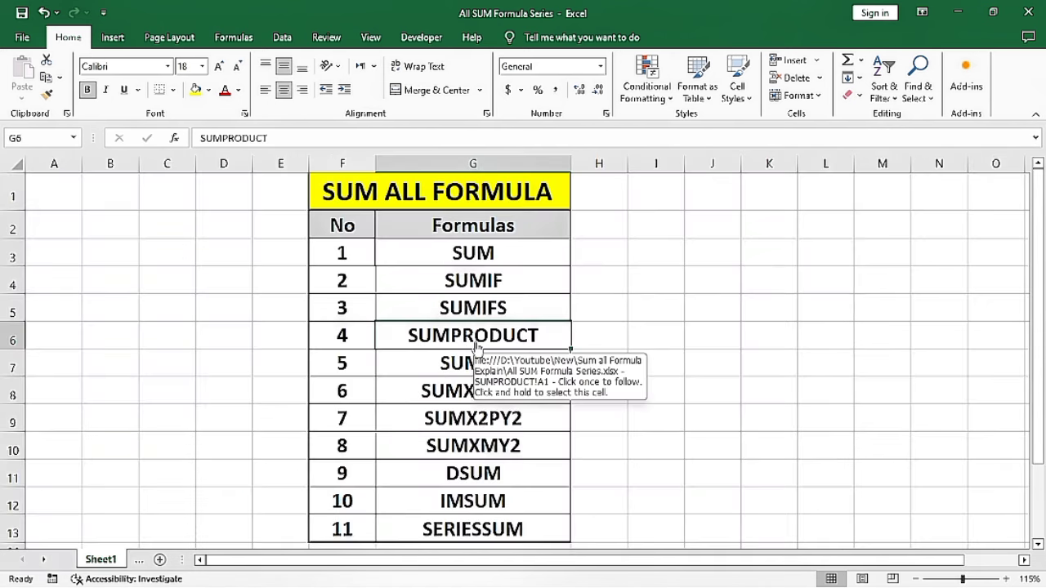
click(475, 343)
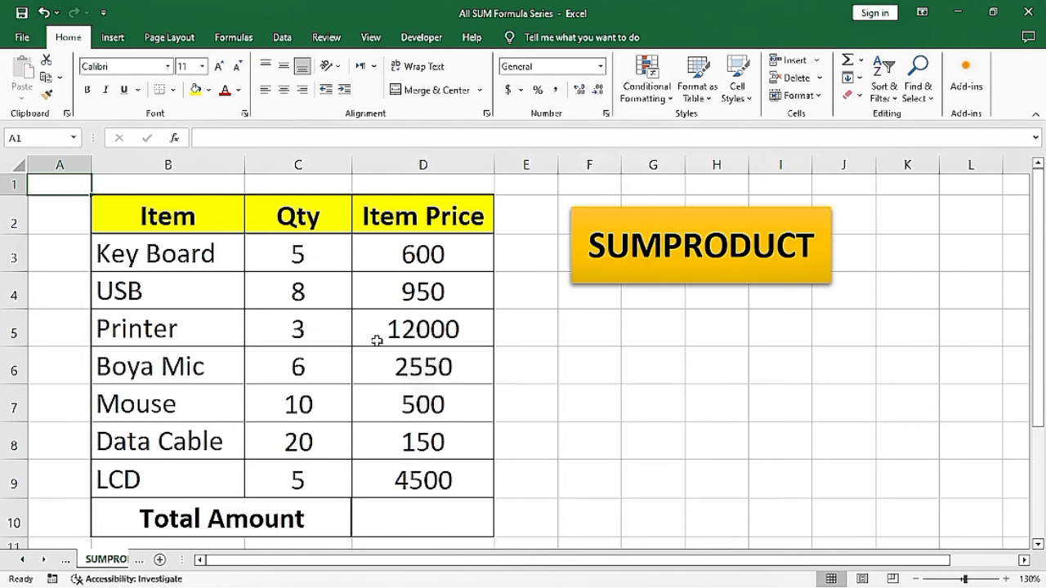
click(268, 282)
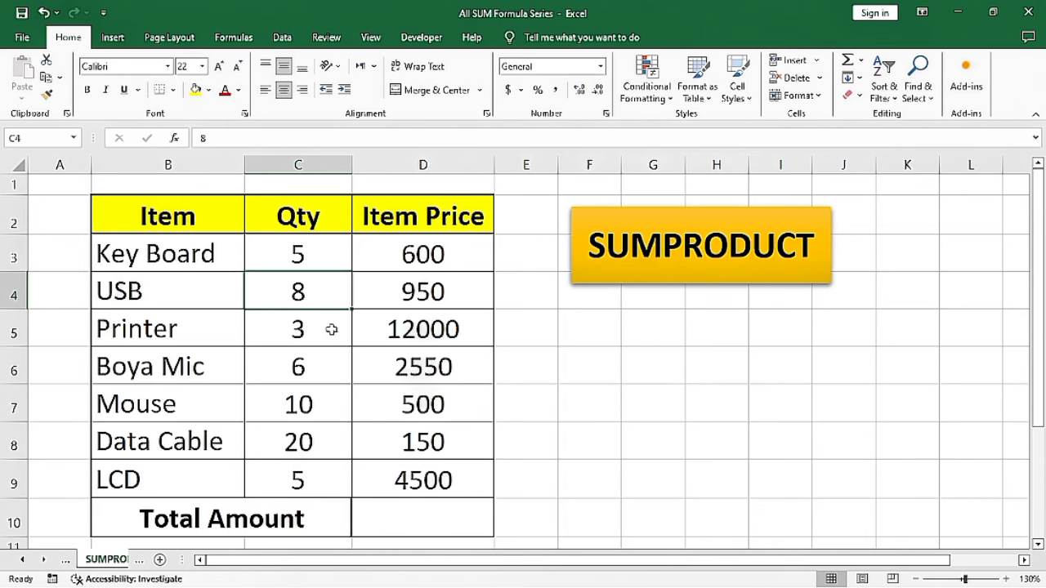
drag(298, 260, 425, 255)
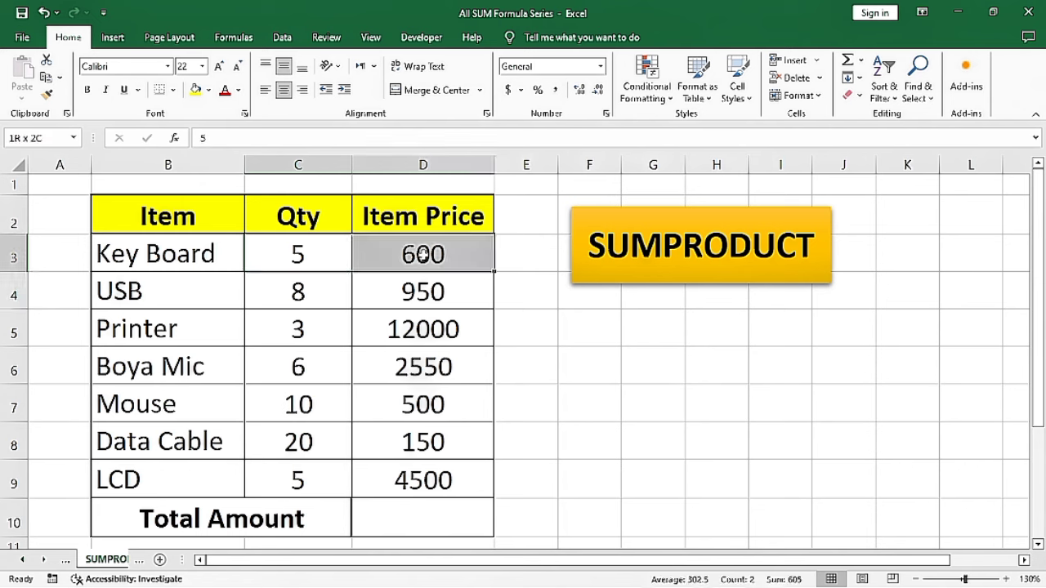
drag(528, 259, 512, 451)
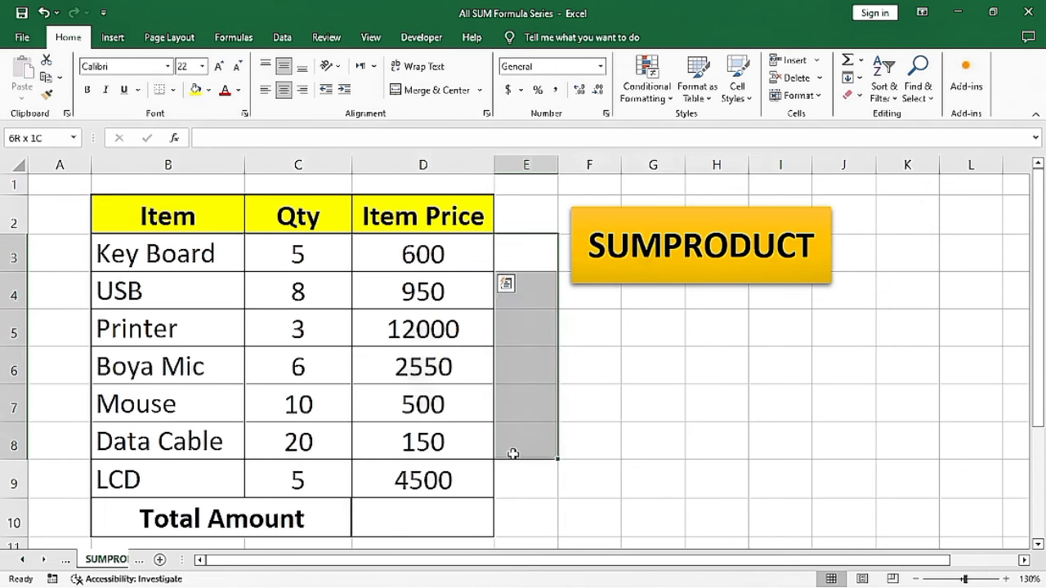
click(500, 380)
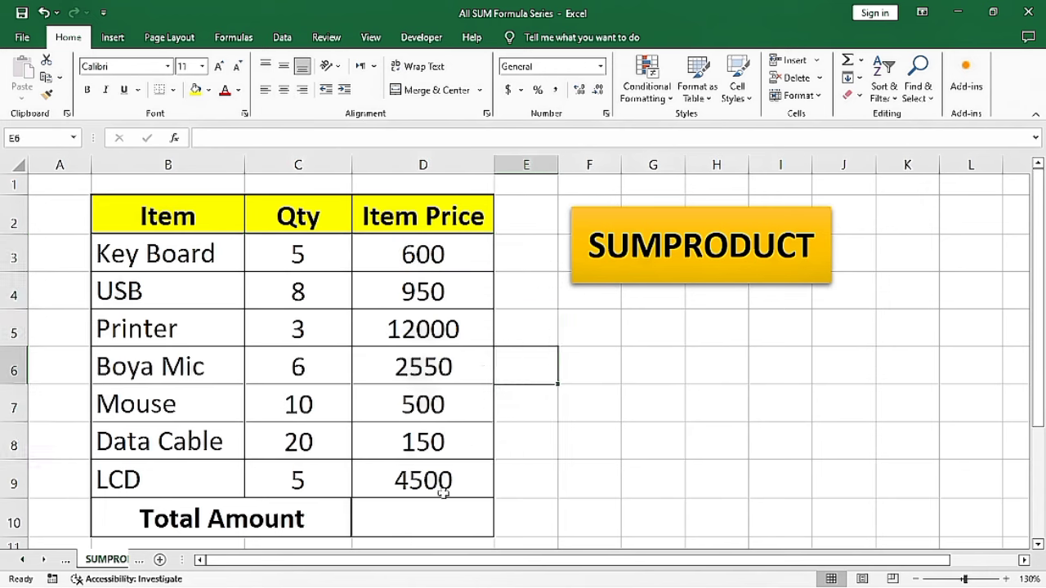
Calculate the Total Amount in D10 with a SUMPRODUCT formula multiplying the quantities C3:C9 by the item prices D3:D9.
click(423, 520)
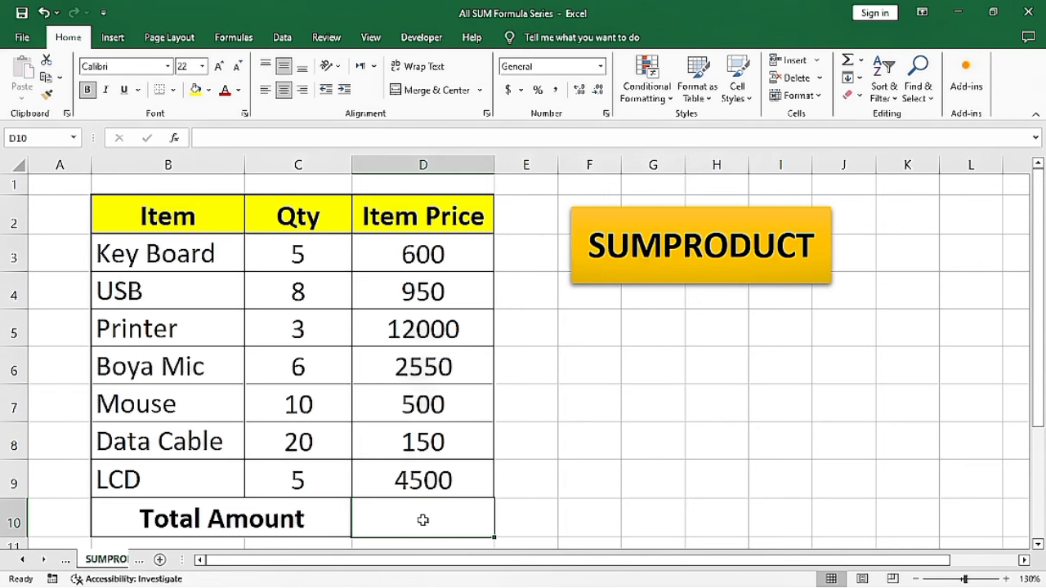
text(=sum)
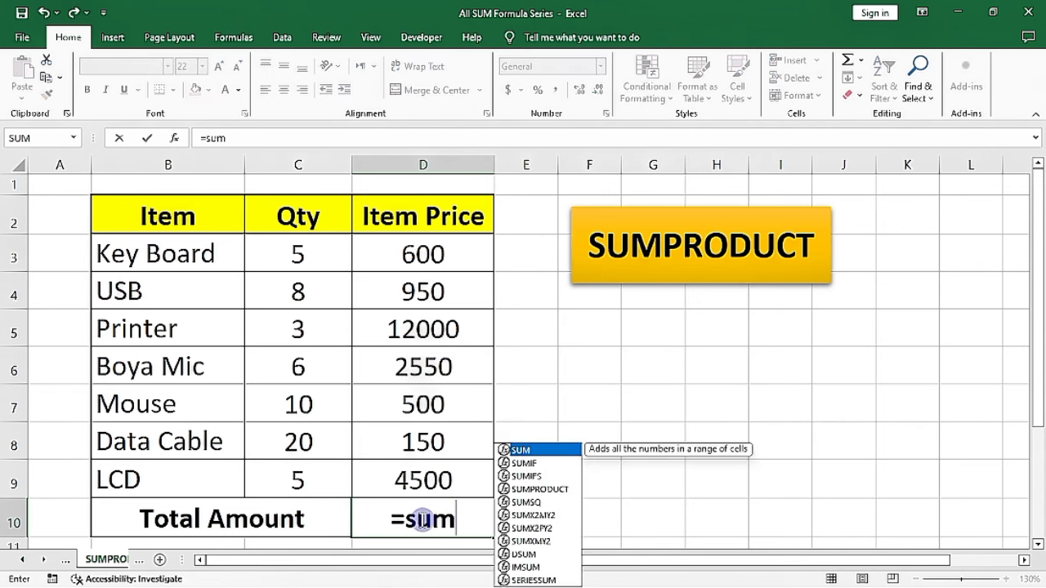
text(p)
key(Tab)
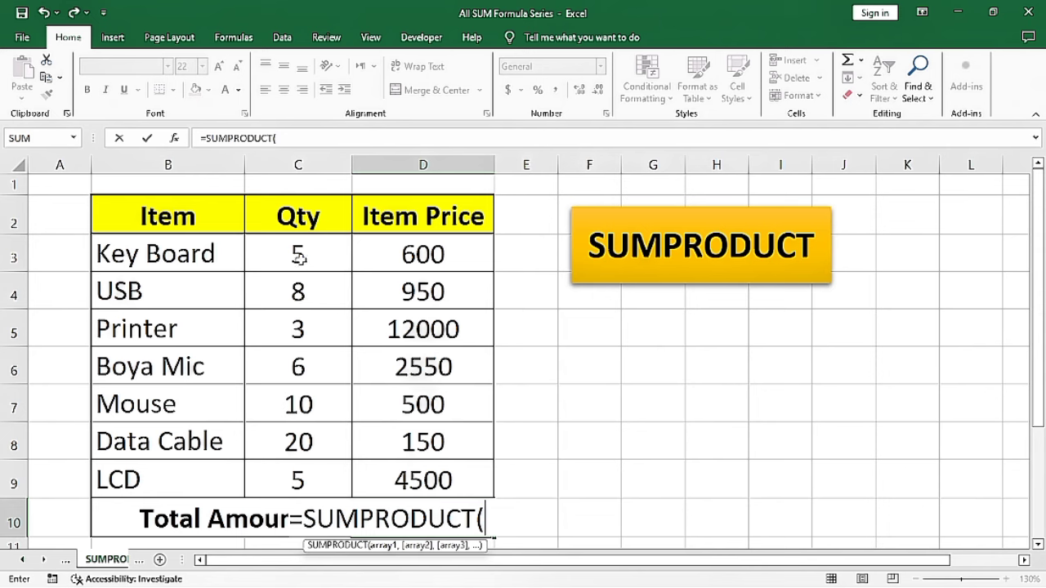
drag(299, 257, 287, 464)
text(,)
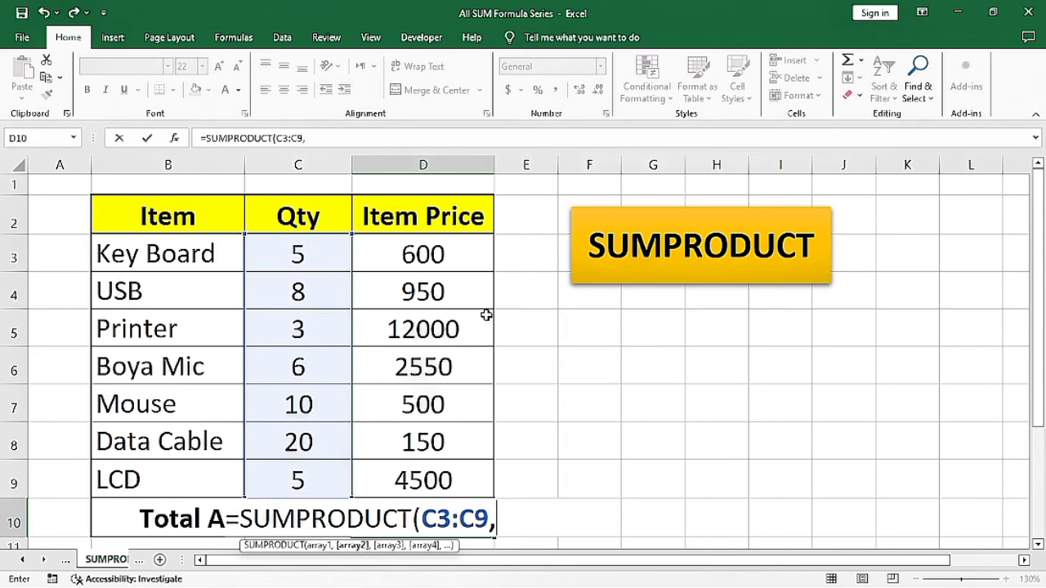
drag(439, 252, 428, 474)
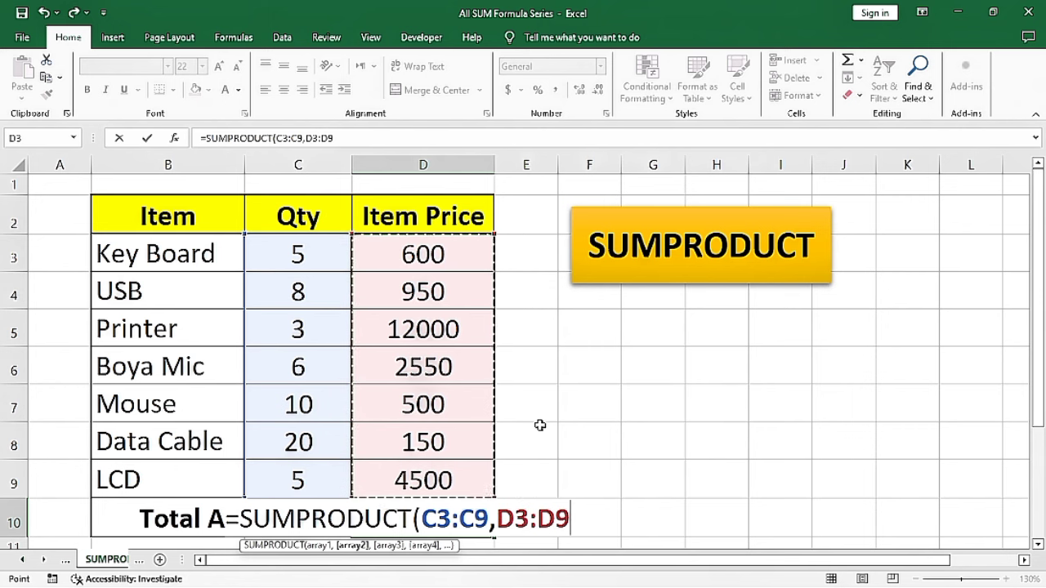
text())
key(Return)
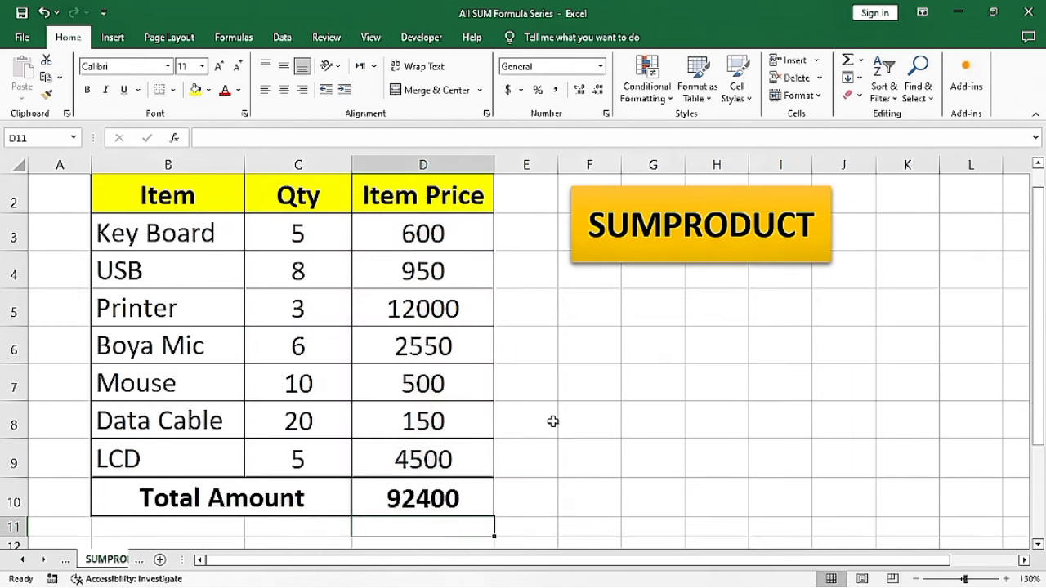
click(477, 497)
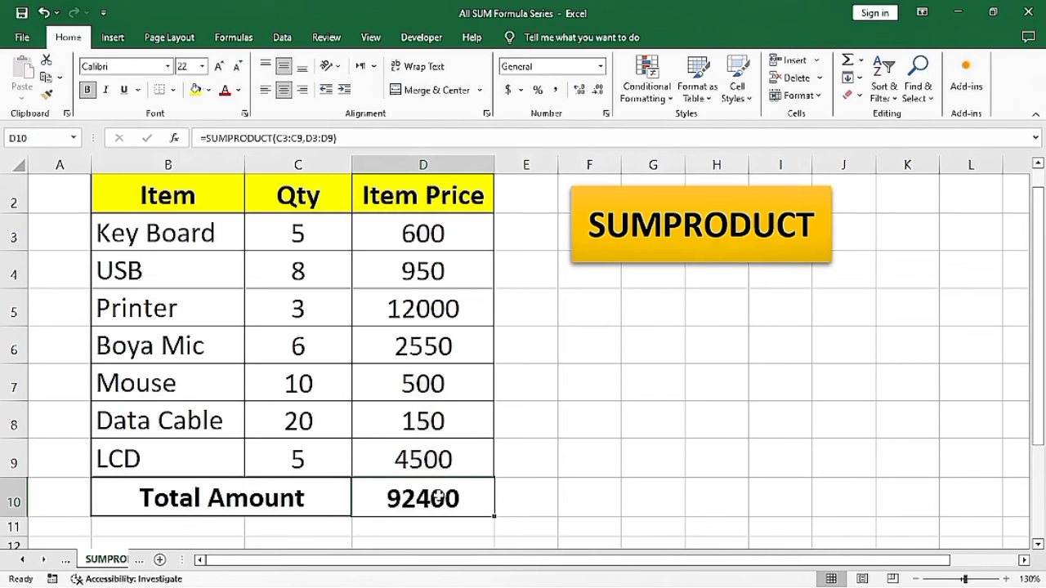
scroll(425, 402, up, 1)
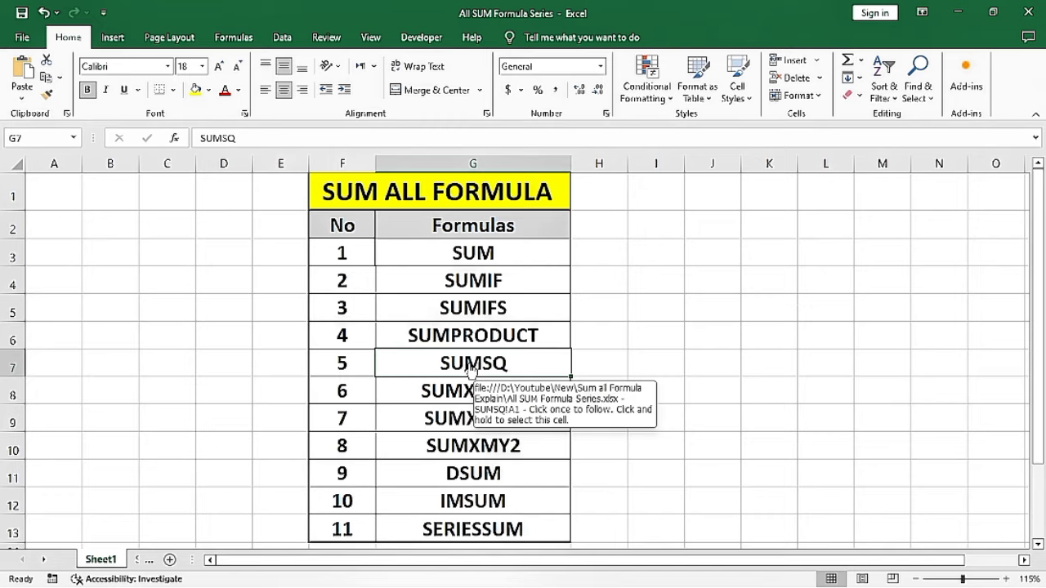
Open the SUMSQ sheet from the formula list and enter a SUMSQ formula for B3 in the first Total cell, D3.
click(472, 369)
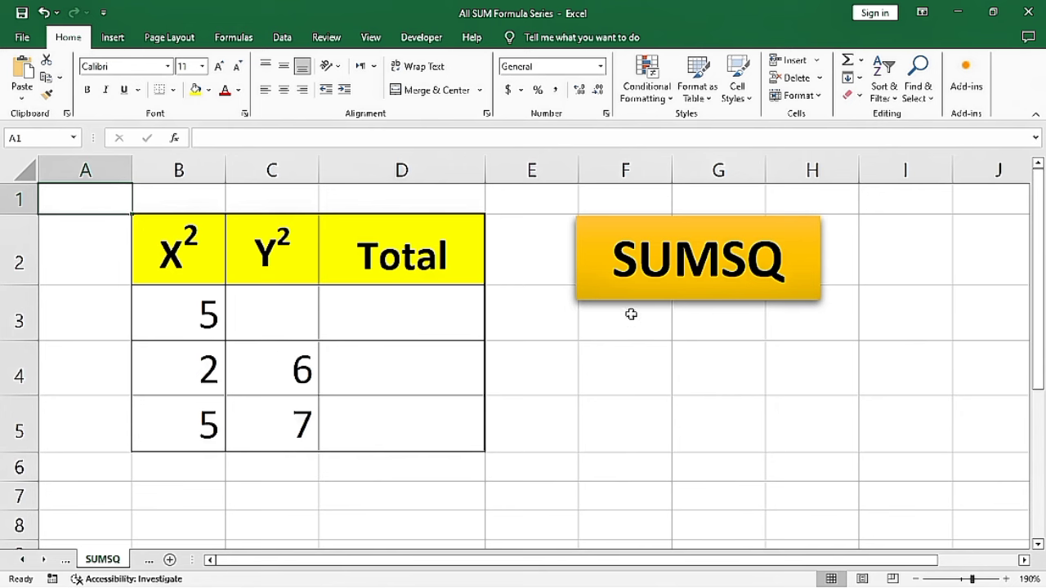
click(378, 322)
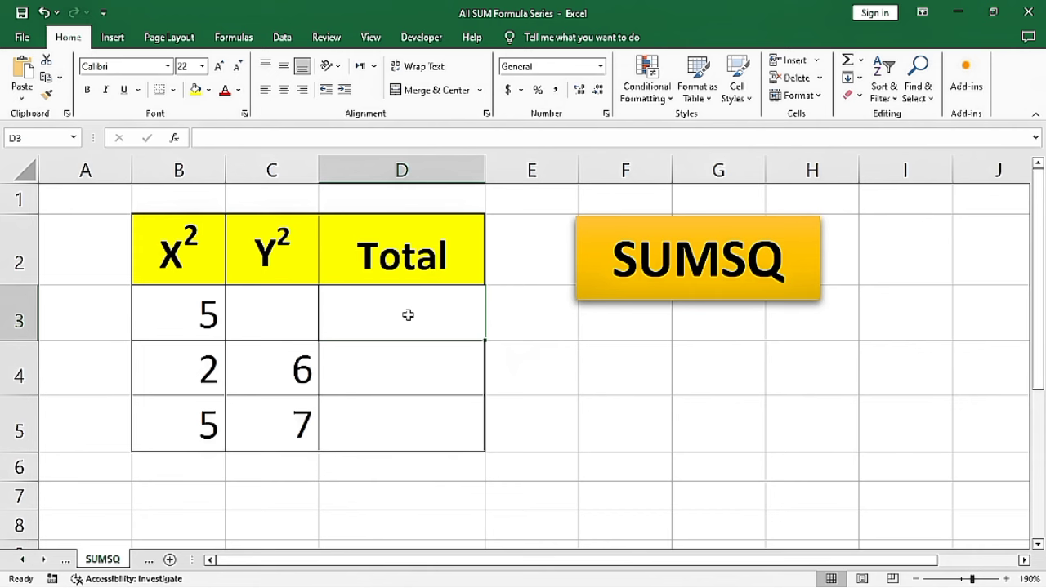
text(=su)
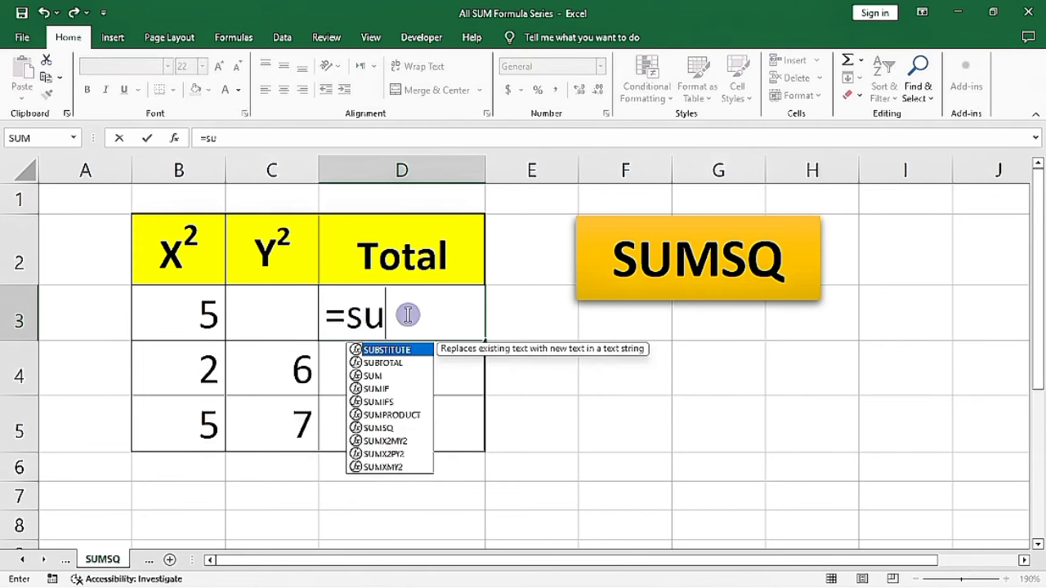
text(msq)
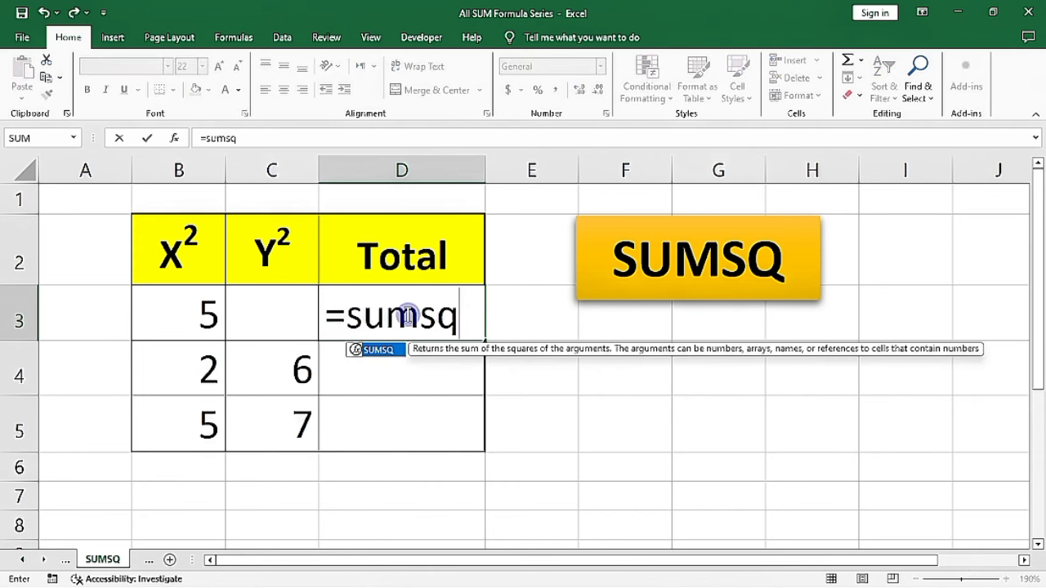
key(Tab)
click(190, 324)
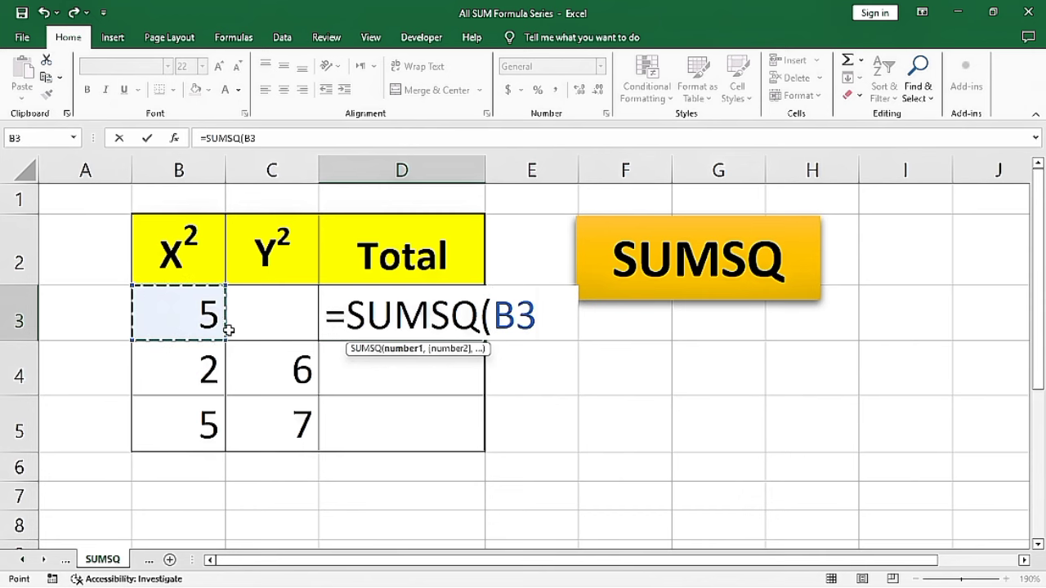
text())
key(Return)
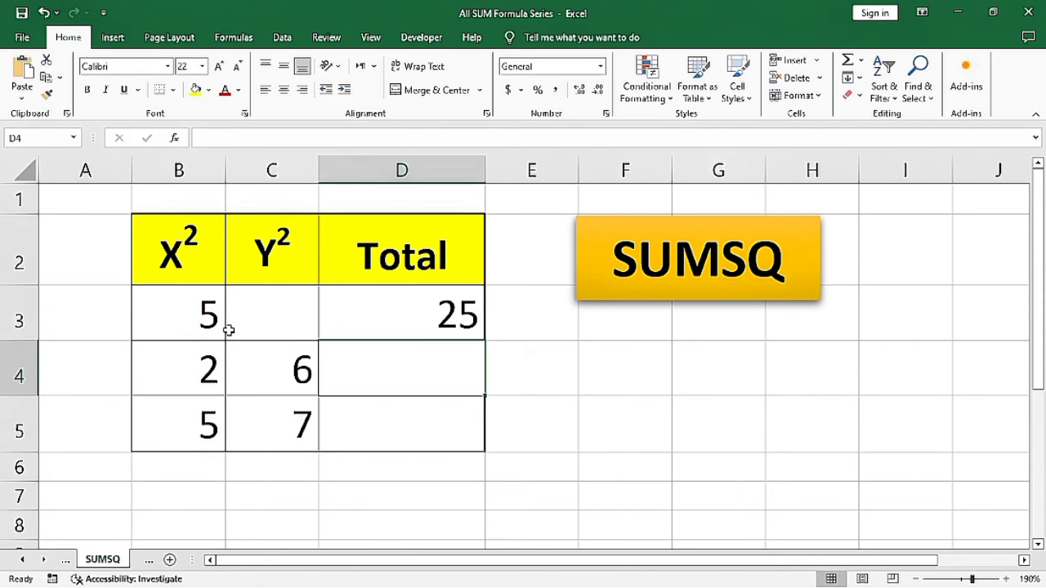
click(328, 304)
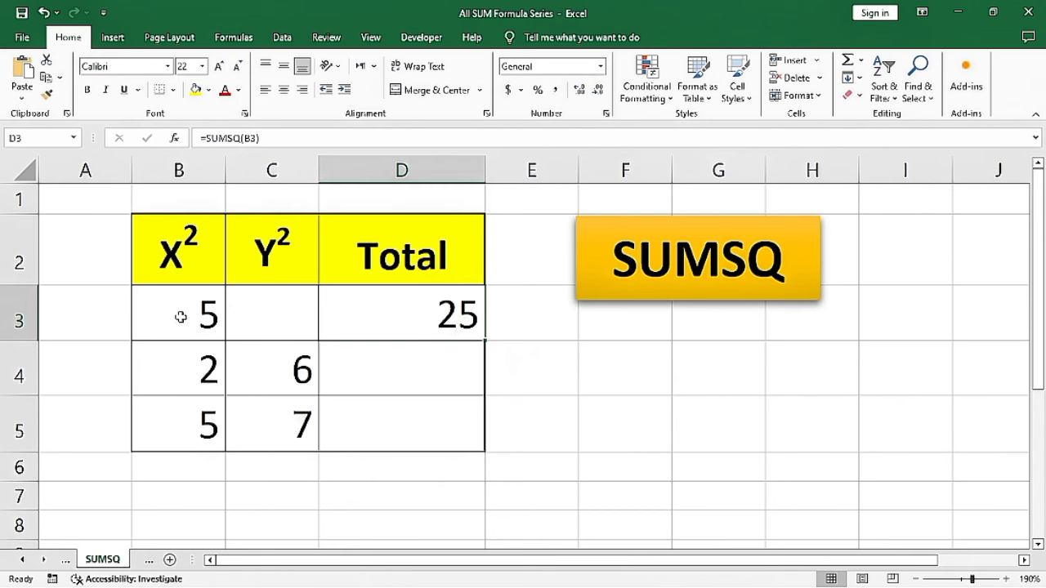
Calculate the Total in D4 with a SUMSQ formula over the X and Y values in B4:C4.
click(384, 373)
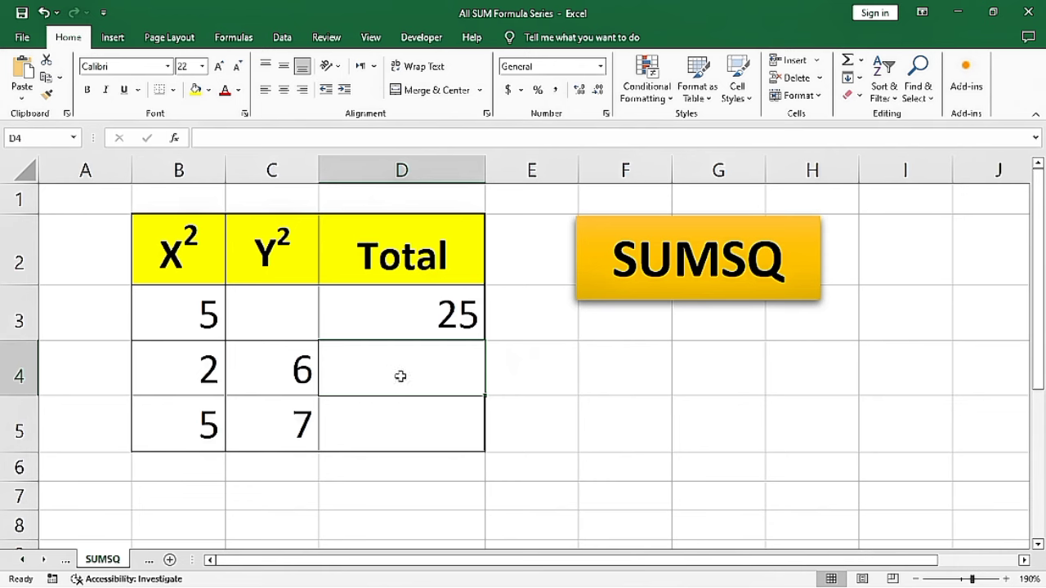
text(=sums)
key(Tab)
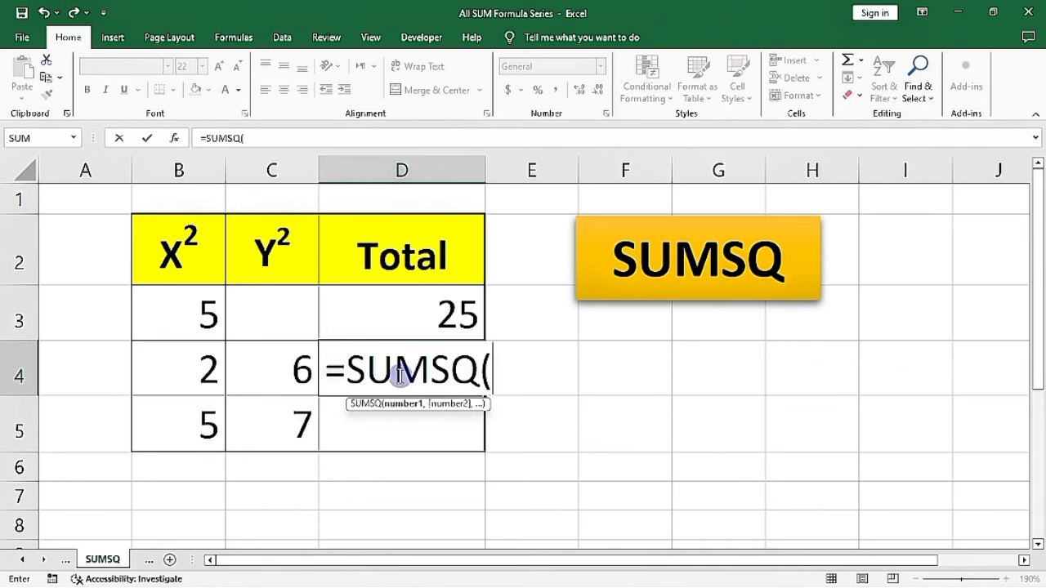
click(198, 370)
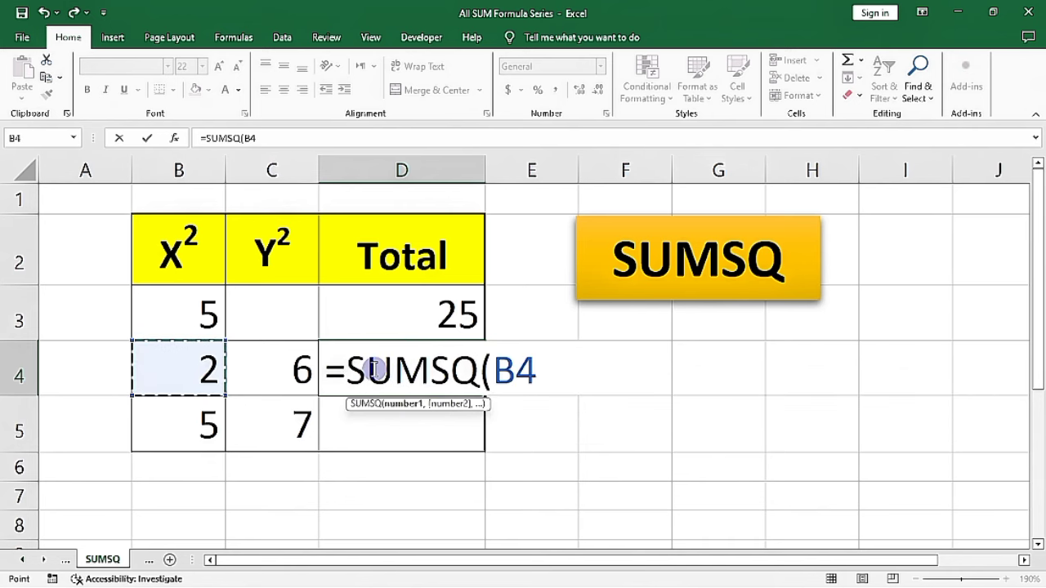
text(,)
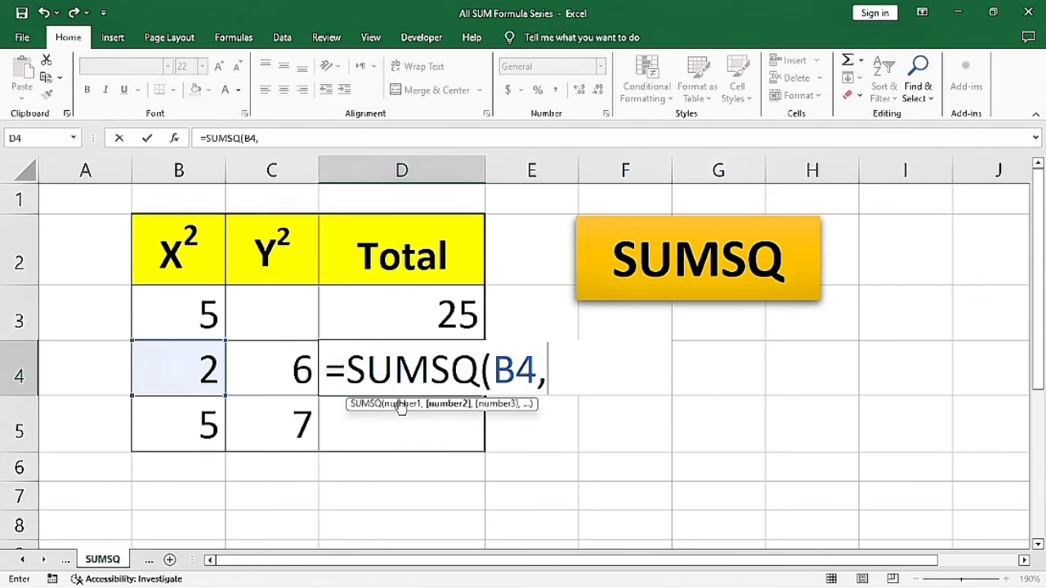
key(BackSpace)
key(BackSpace)
key(BackSpace)
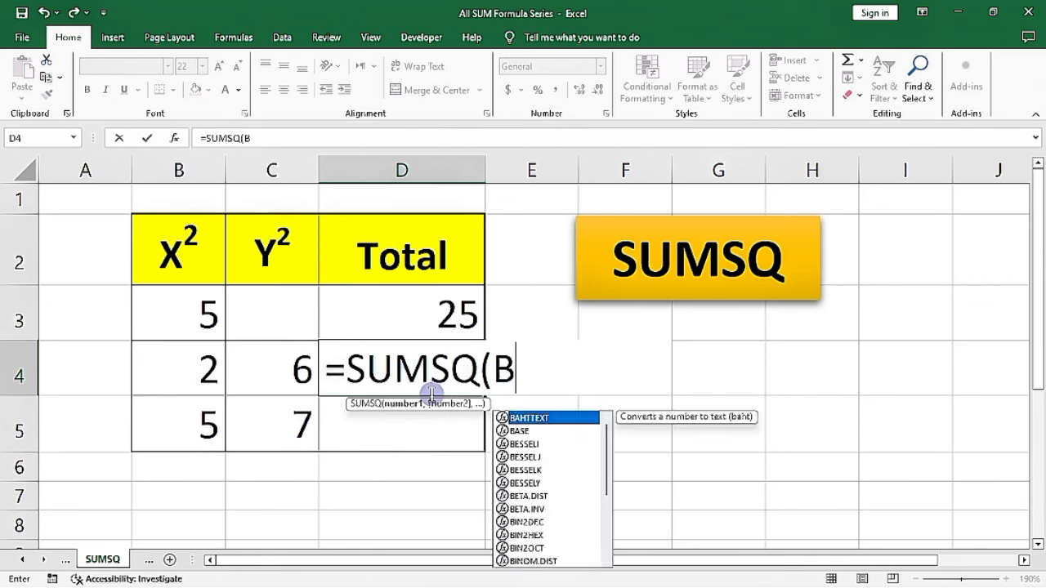
drag(204, 377, 285, 381)
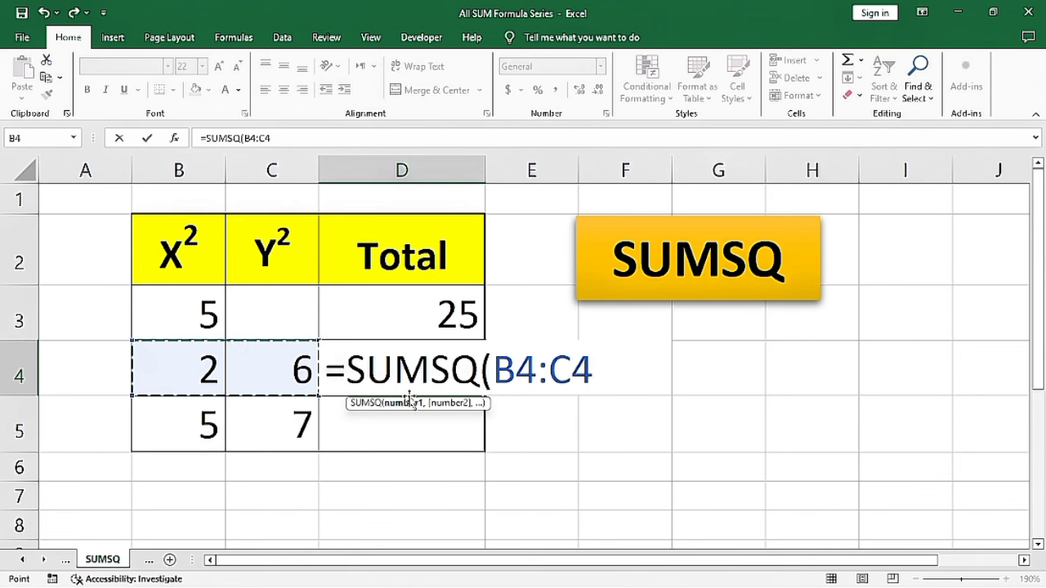
text())
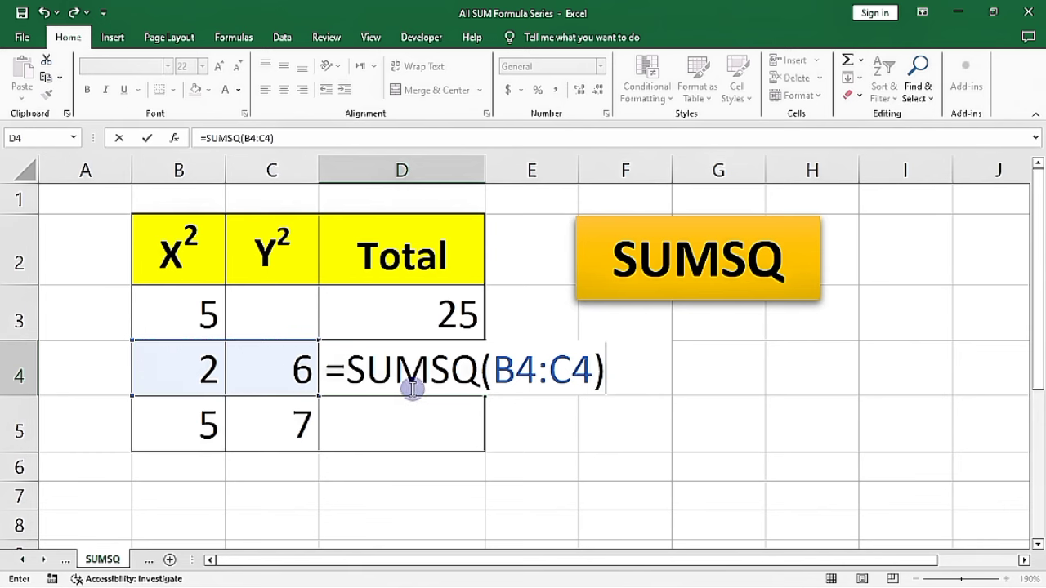
key(ctrl+Return)
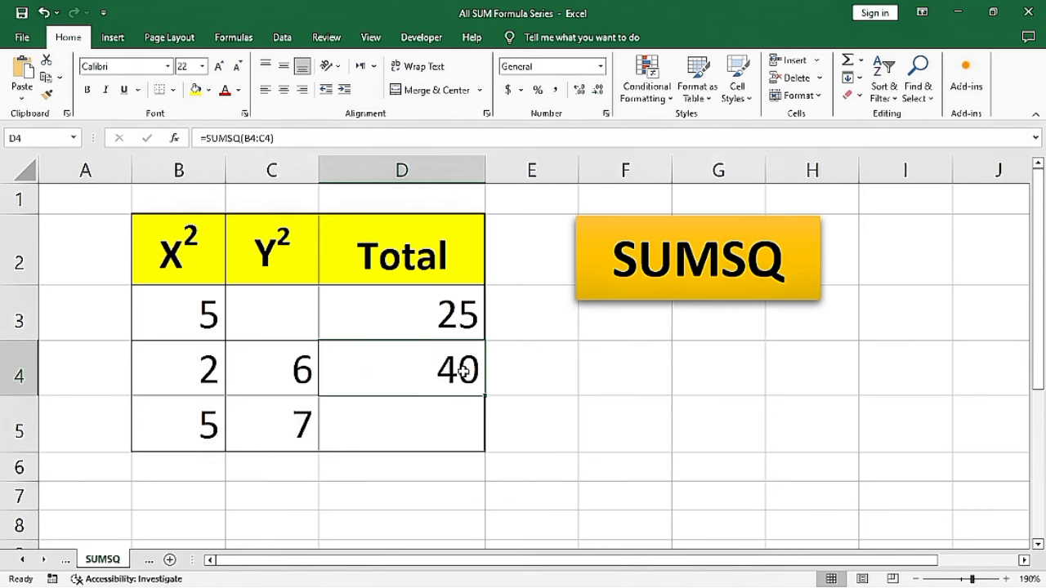
Return to the formula list on Sheet1 and open the SUMX2MY2 sheet from it.
click(425, 417)
key(alt)
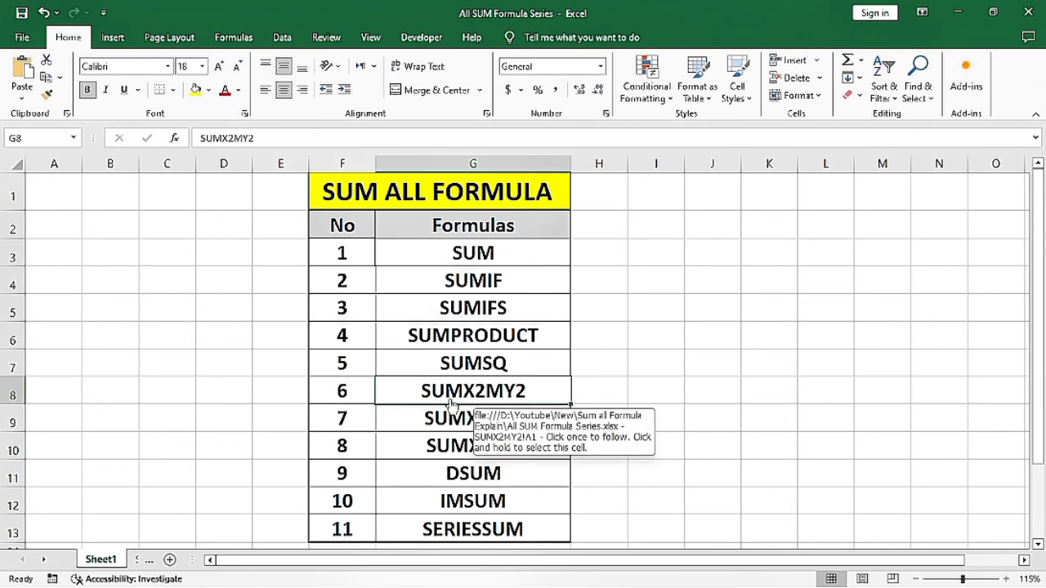
click(501, 396)
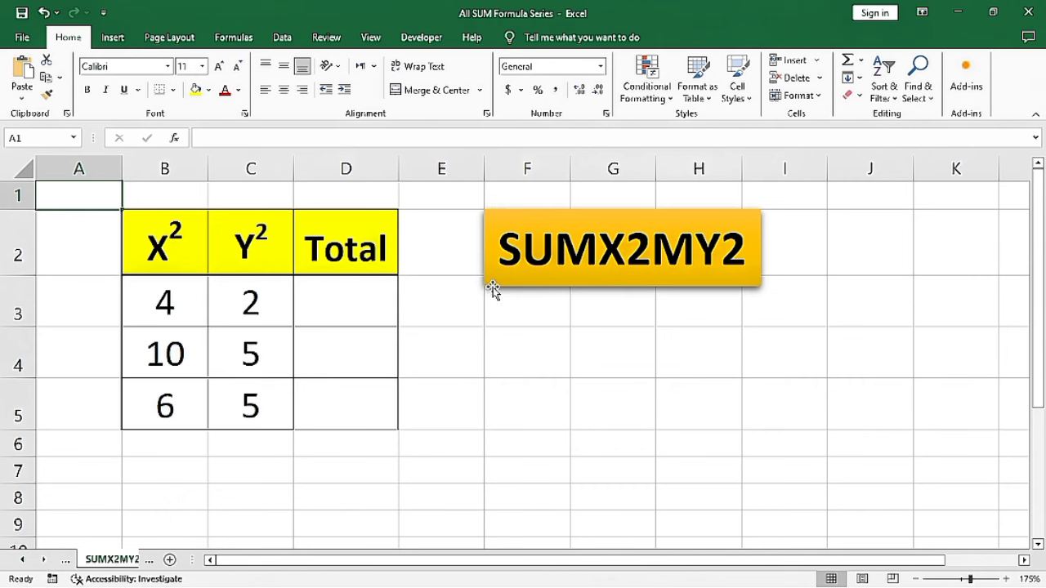
Calculate the first Total in D3 with a SUMX2MY2 formula using B3 as the x array and C3 as the y array.
click(350, 311)
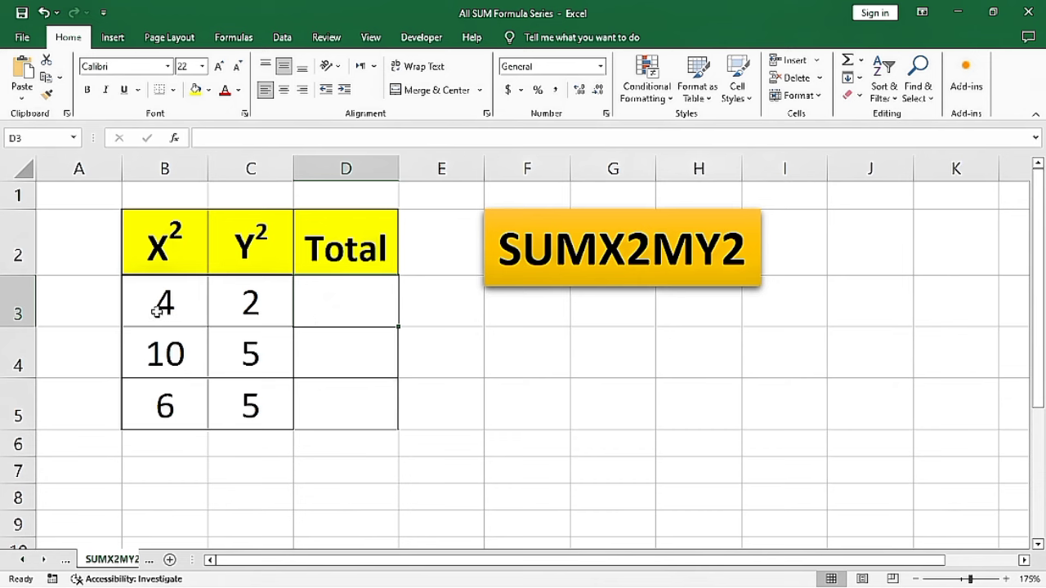
text(=)
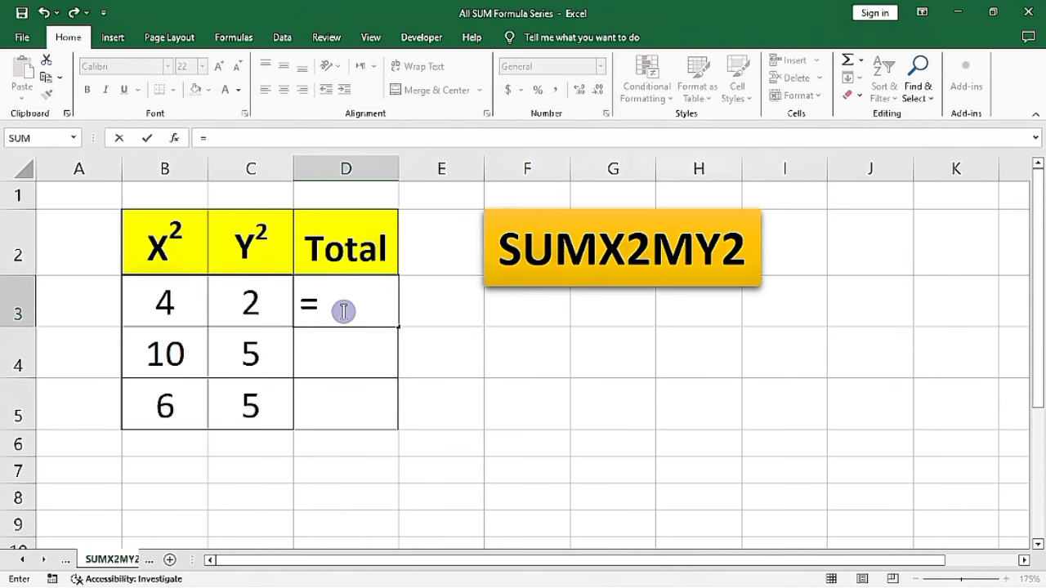
text(sumx2)
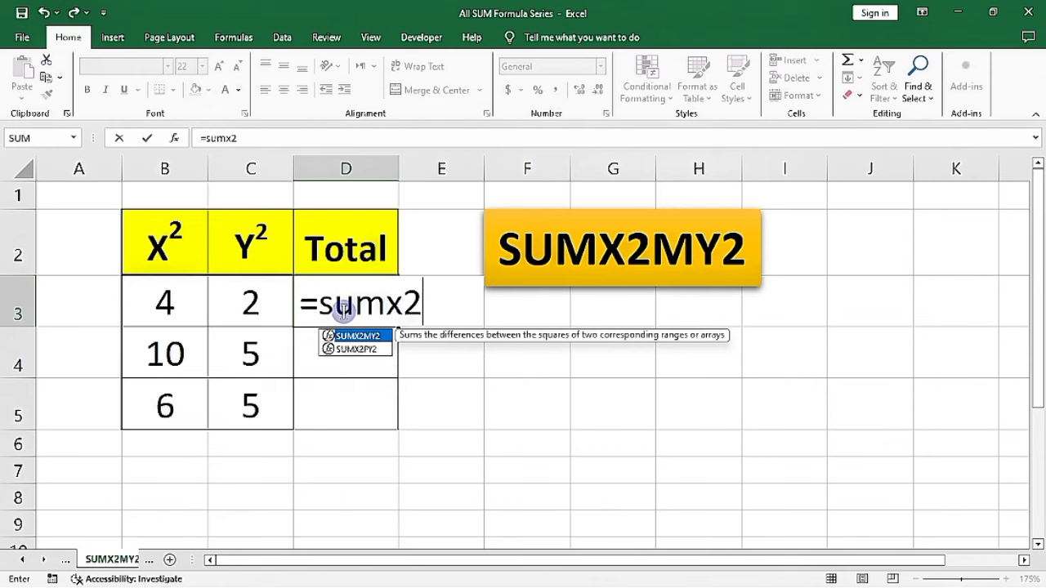
text(my)
key(Tab)
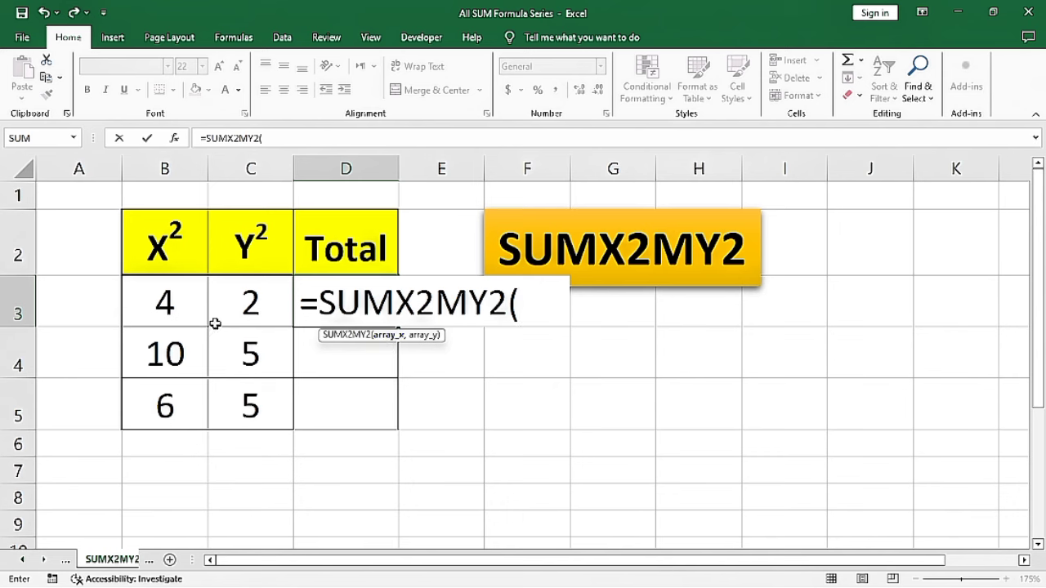
click(169, 315)
text(,)
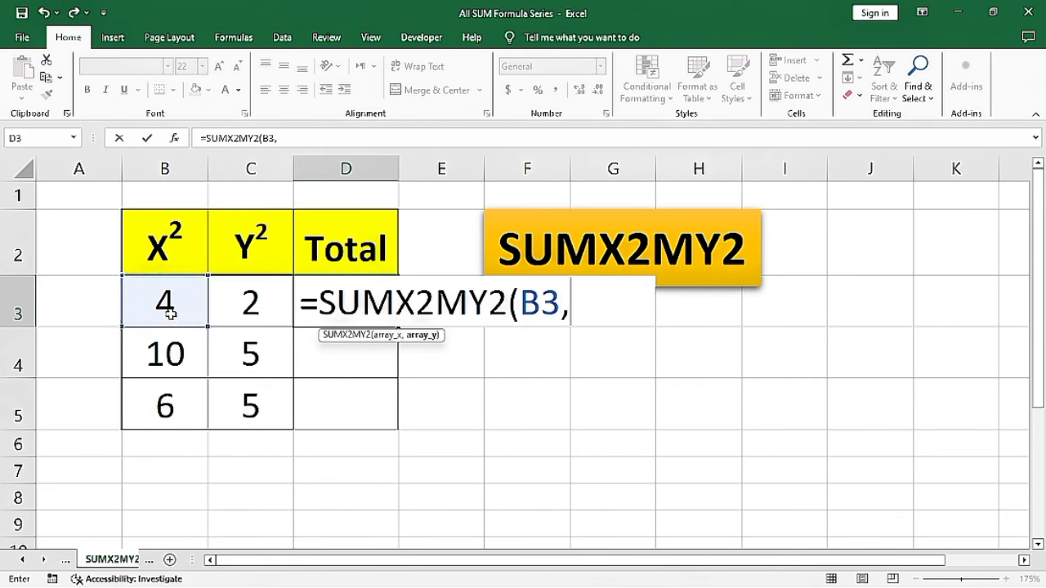
click(265, 307)
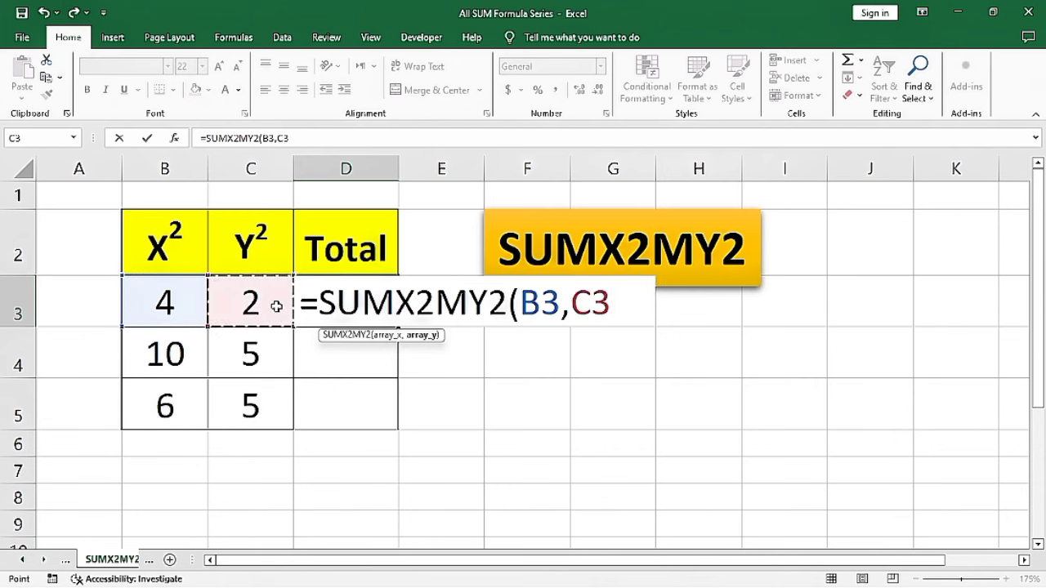
text())
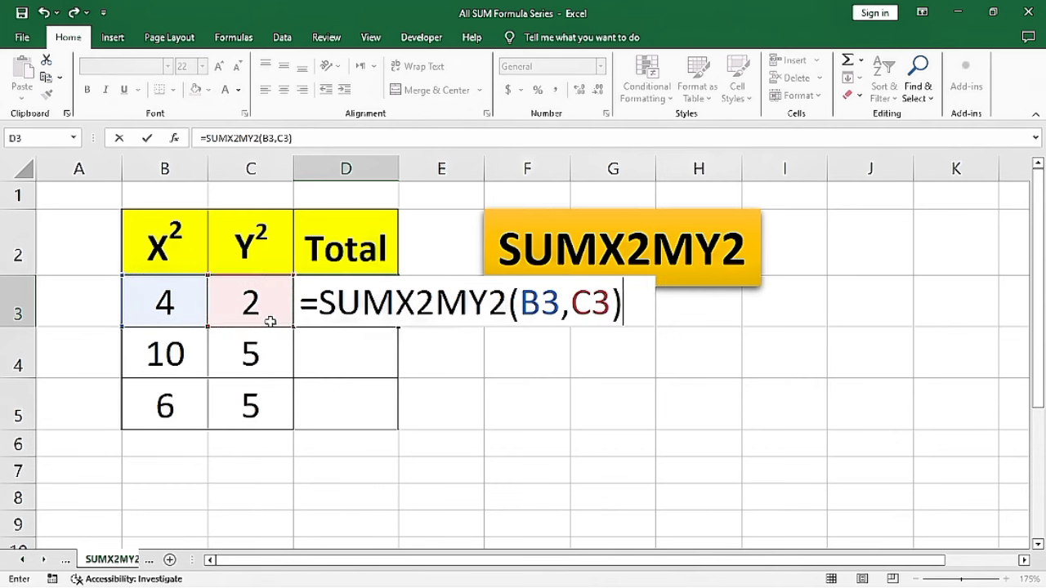
key(Return)
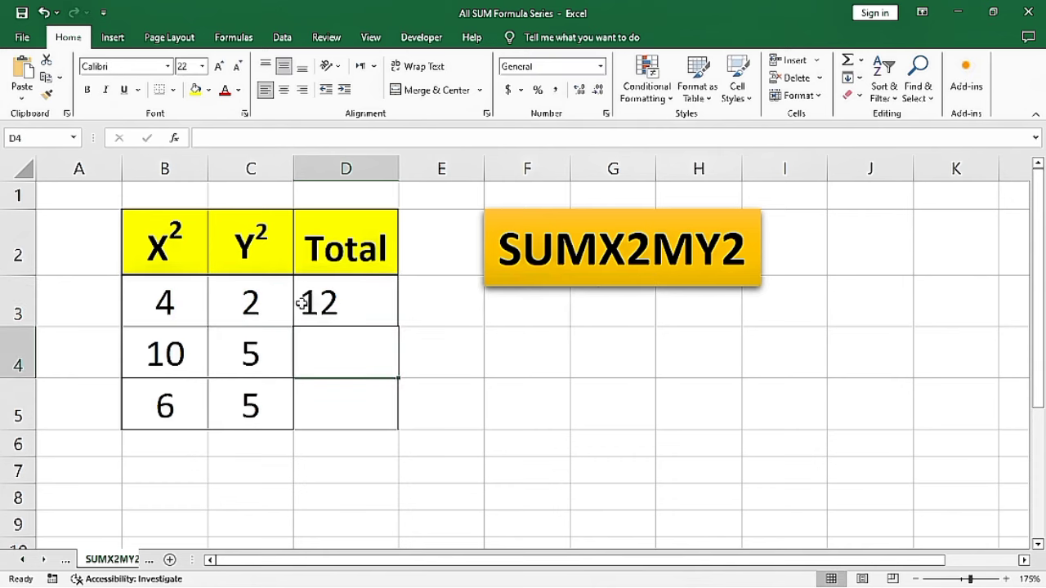
Fill the SUMX2MY2 formula from D3 down through D5.
click(302, 303)
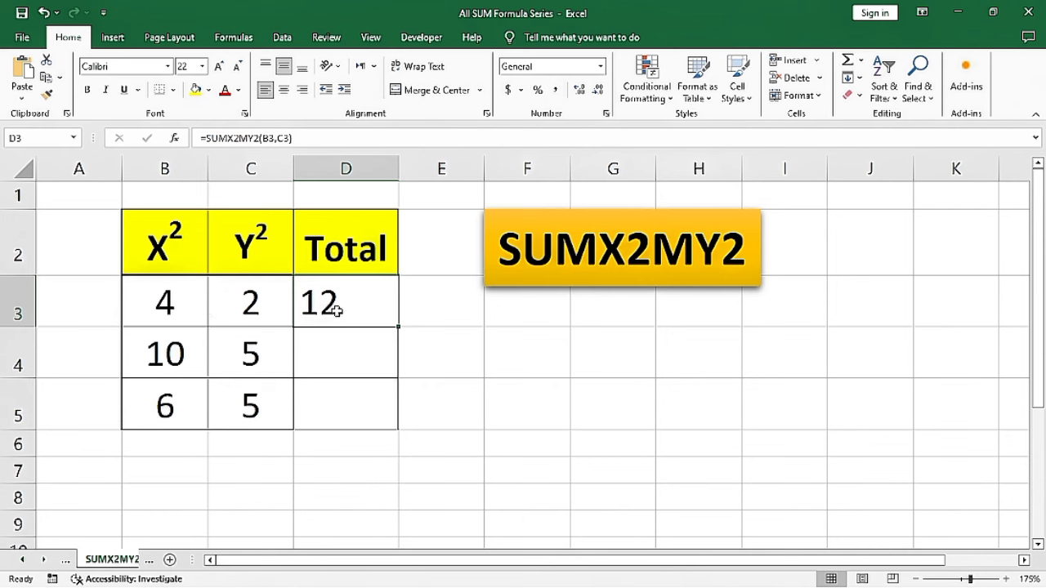
key(ctrl)
drag(398, 327, 398, 427)
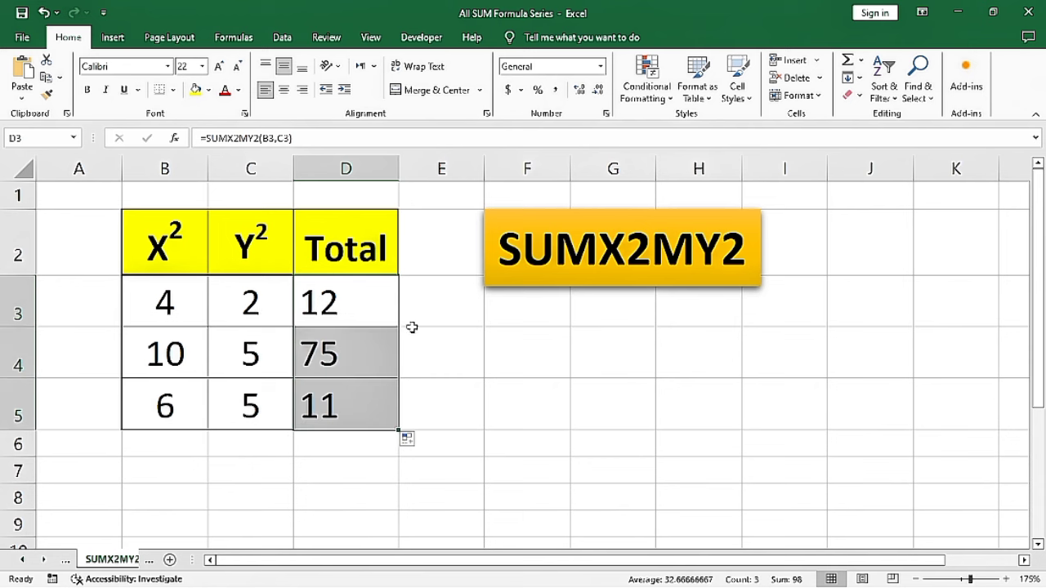
click(366, 348)
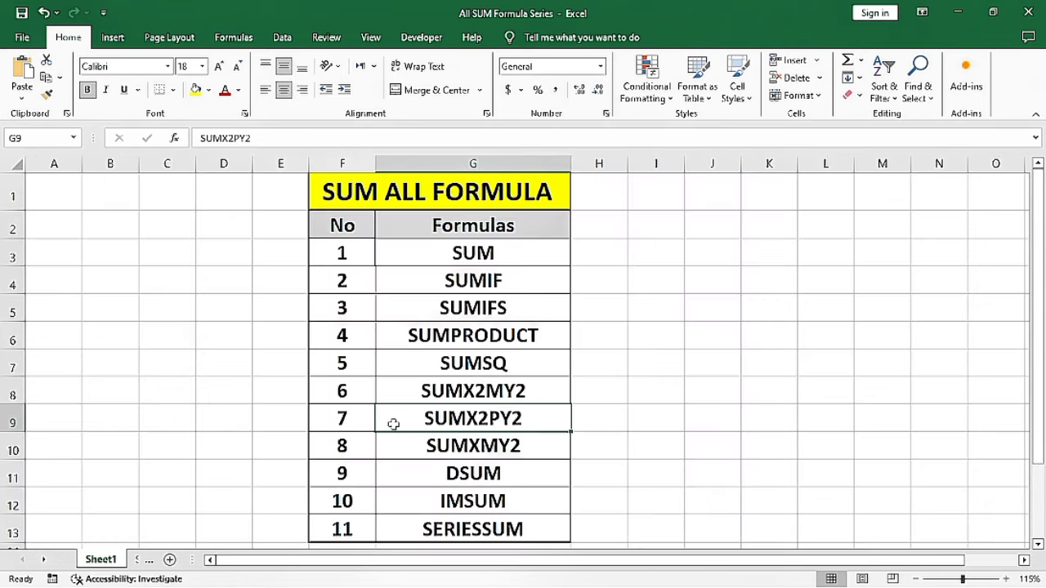
Open the SUMX2PY2 sheet from the formula list and enter a SUMX2PY2 formula for B4 and C4 in the first Total cell, D4.
click(511, 429)
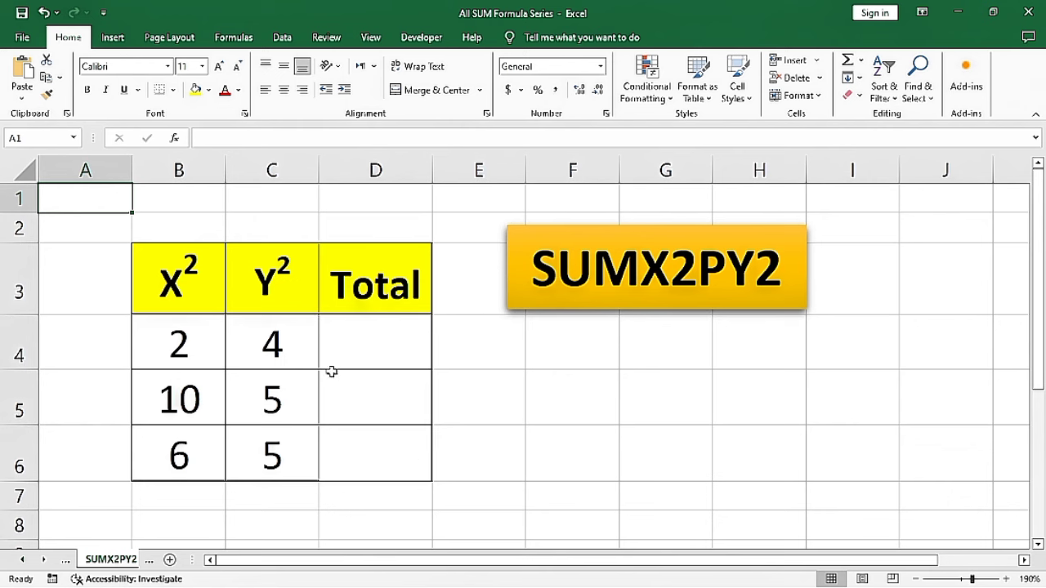
click(356, 347)
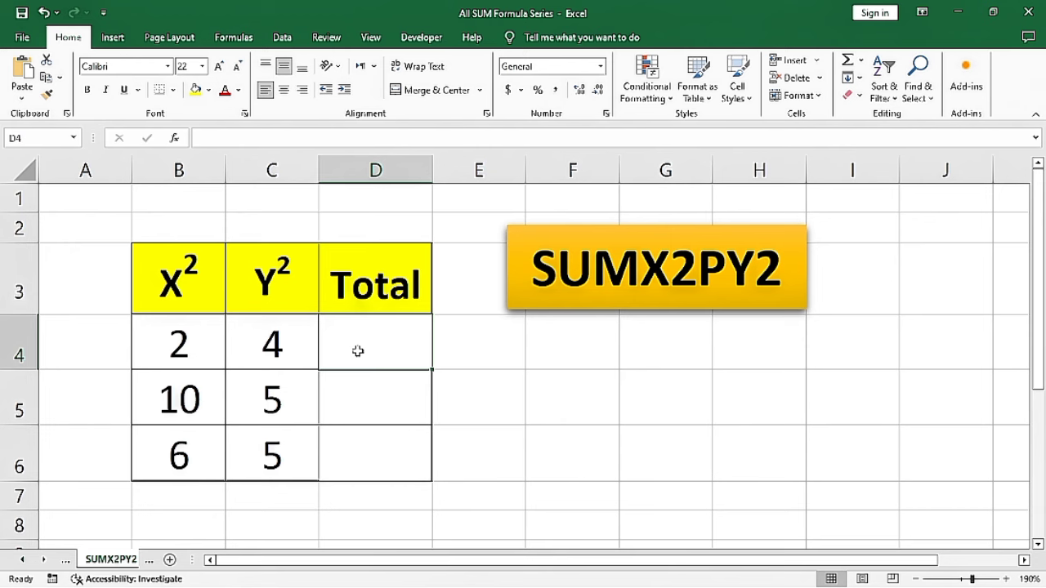
text(=su)
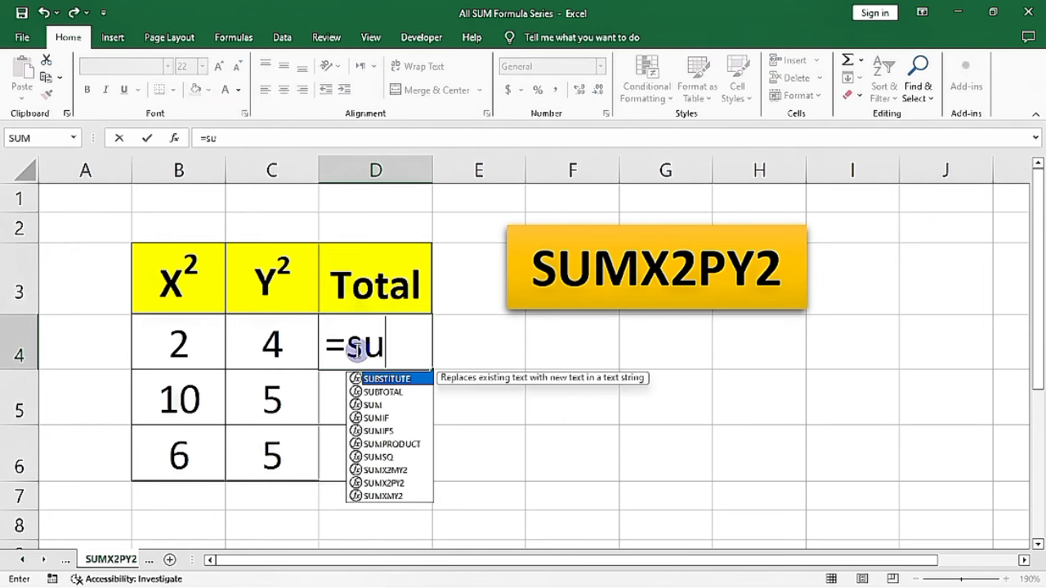
text(mx2p)
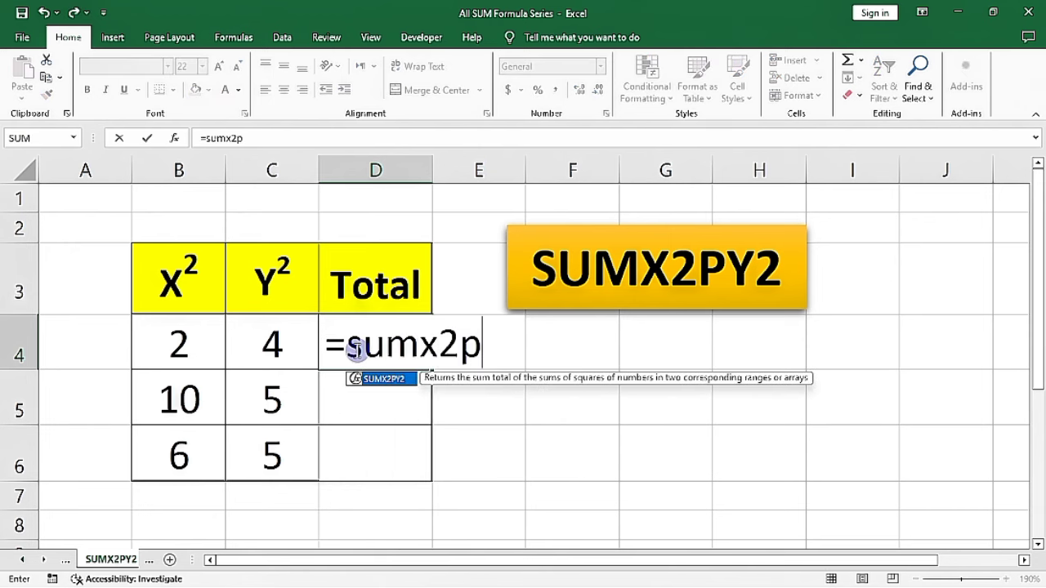
key(Tab)
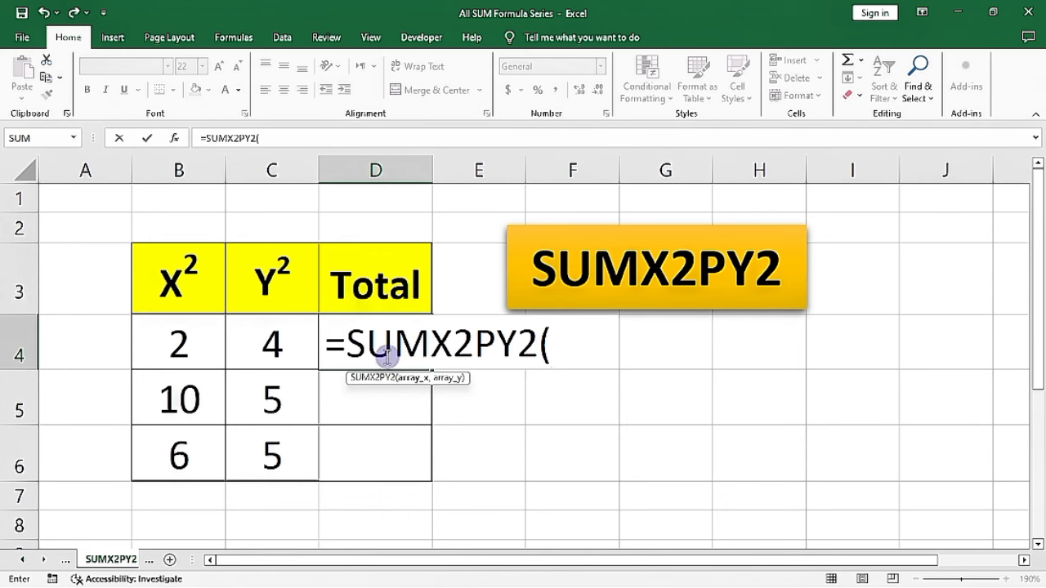
click(183, 347)
text(,)
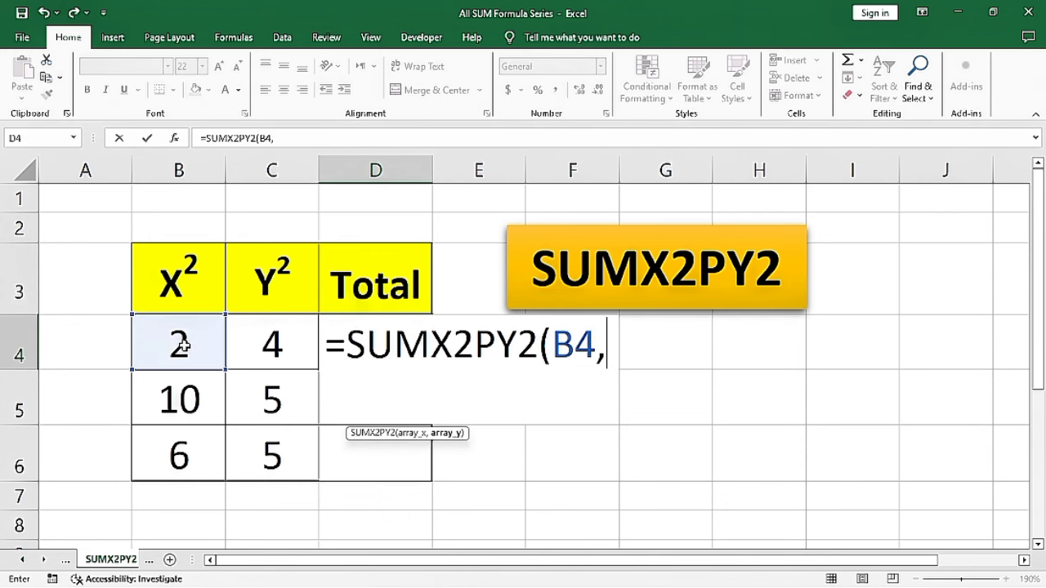
click(293, 351)
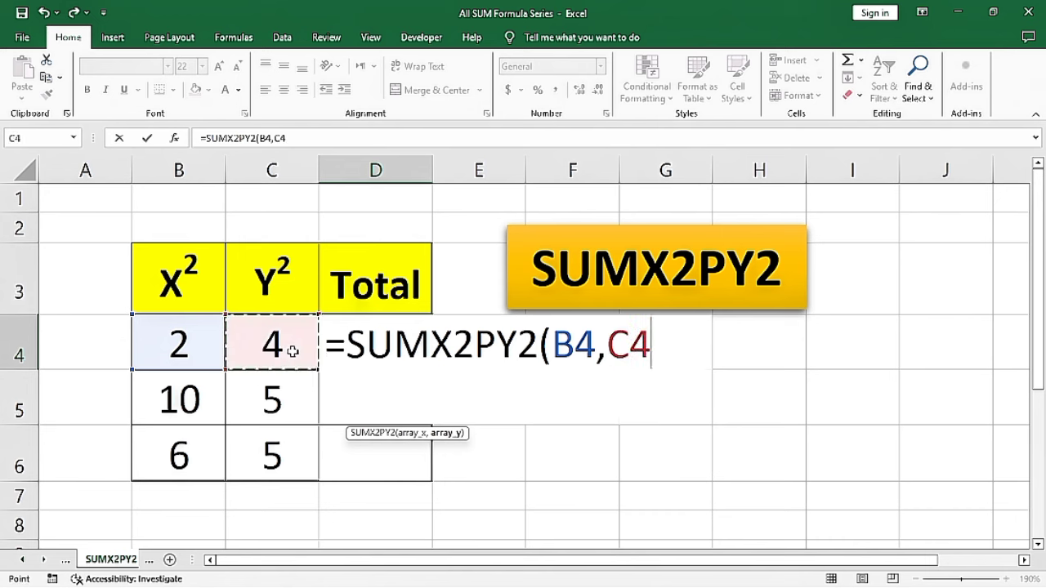
text())
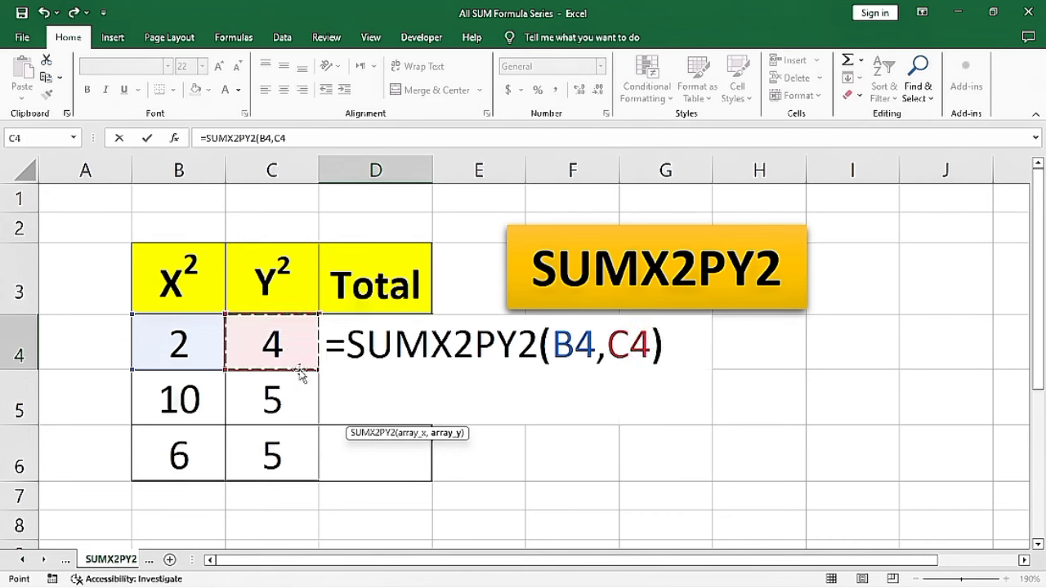
key(Return)
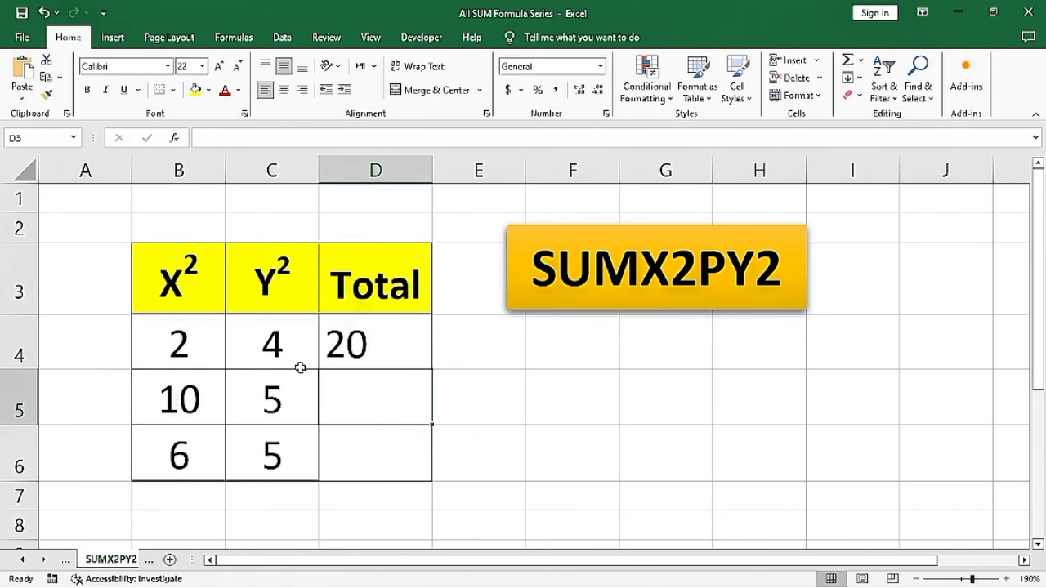
Fill the SUMX2PY2 formula from D4 down through D6.
click(351, 342)
click(387, 356)
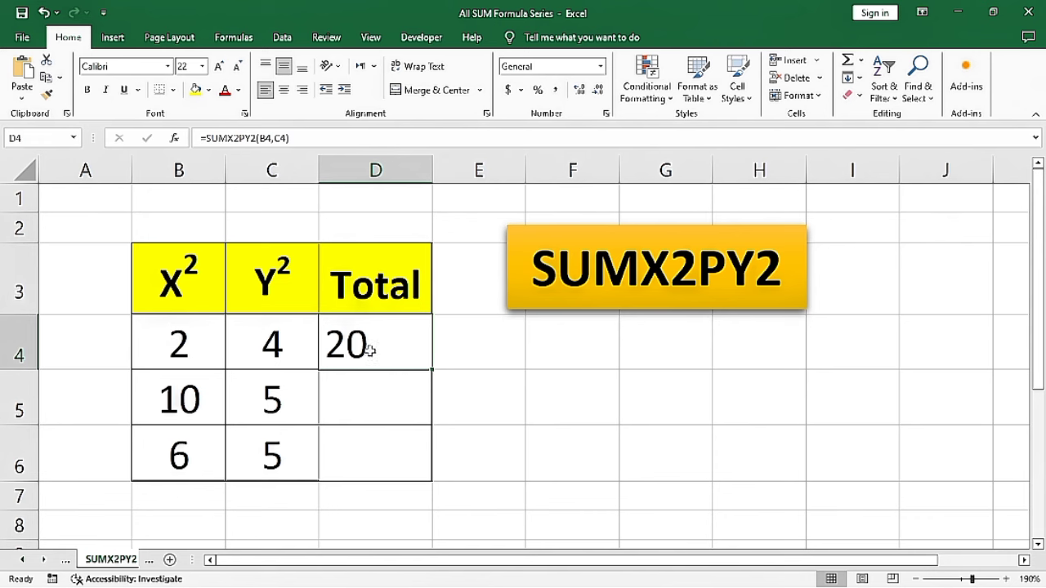
drag(432, 370, 428, 476)
click(469, 372)
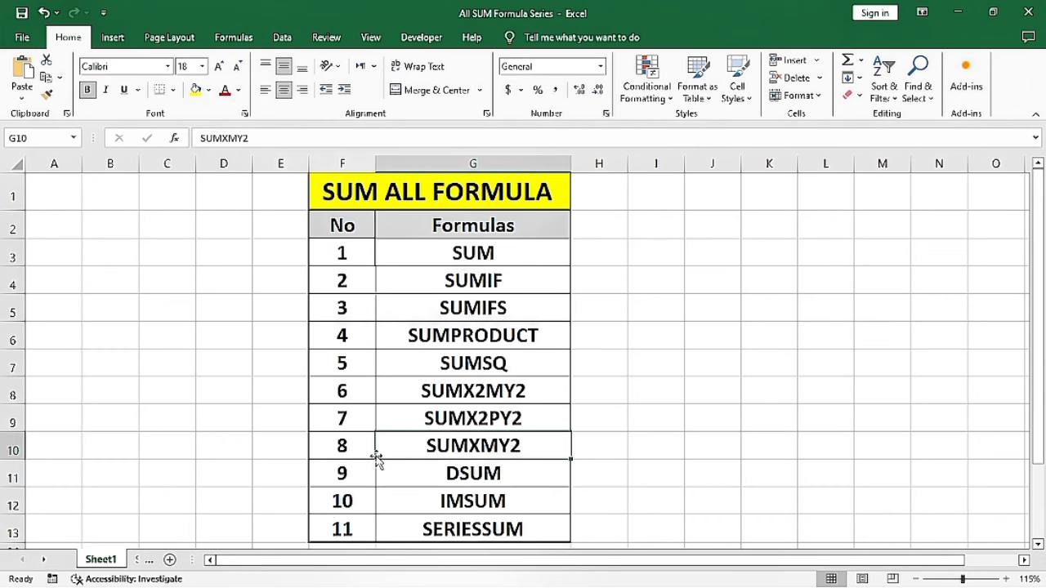
Open the SUMXMY2 sheet from the formula list and enter a SUMXMY2 formula for B3 and C3 in the first Total cell, D3.
click(467, 445)
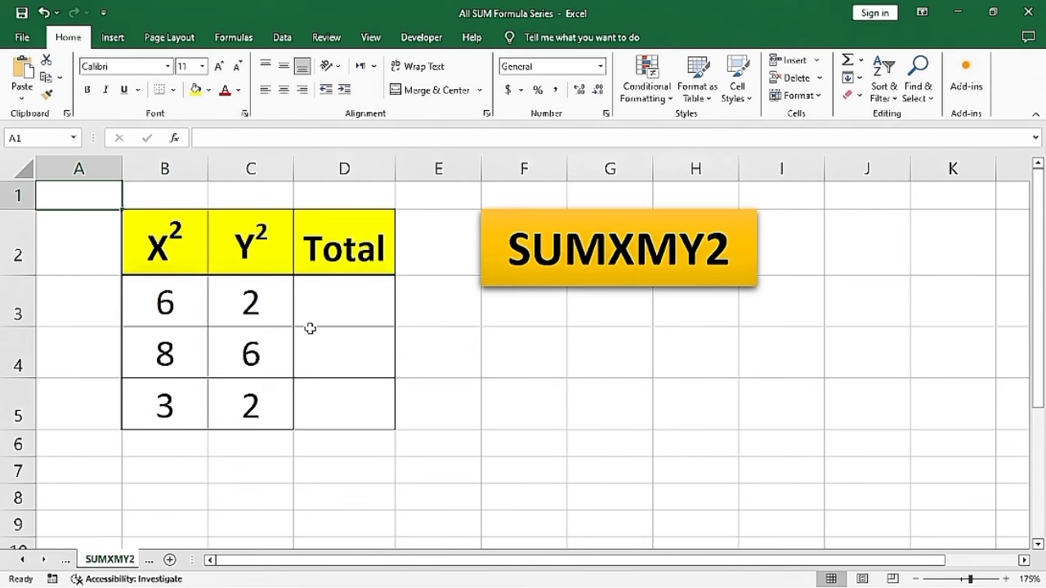
click(332, 313)
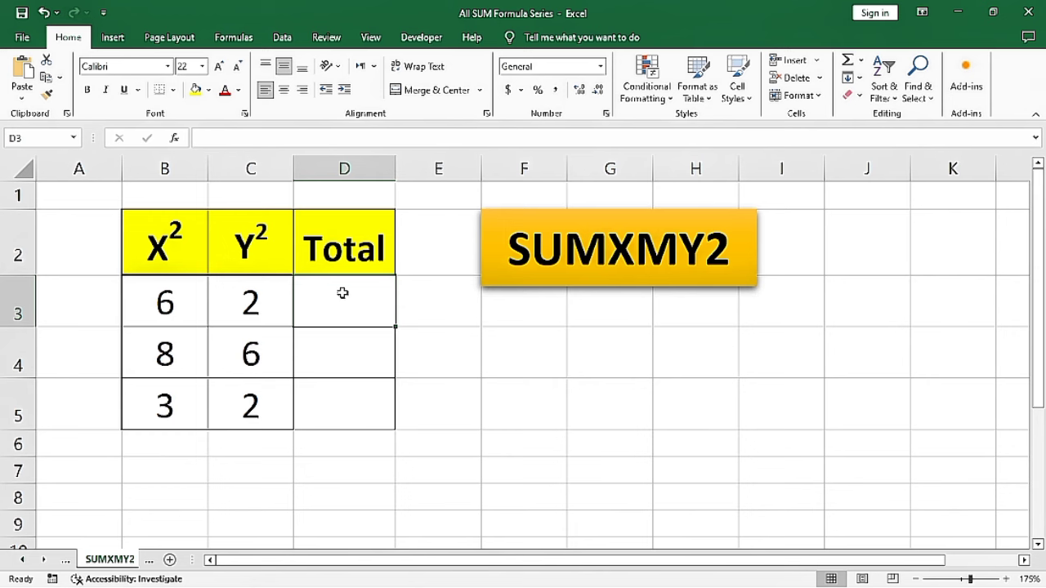
click(343, 292)
text(=sum)
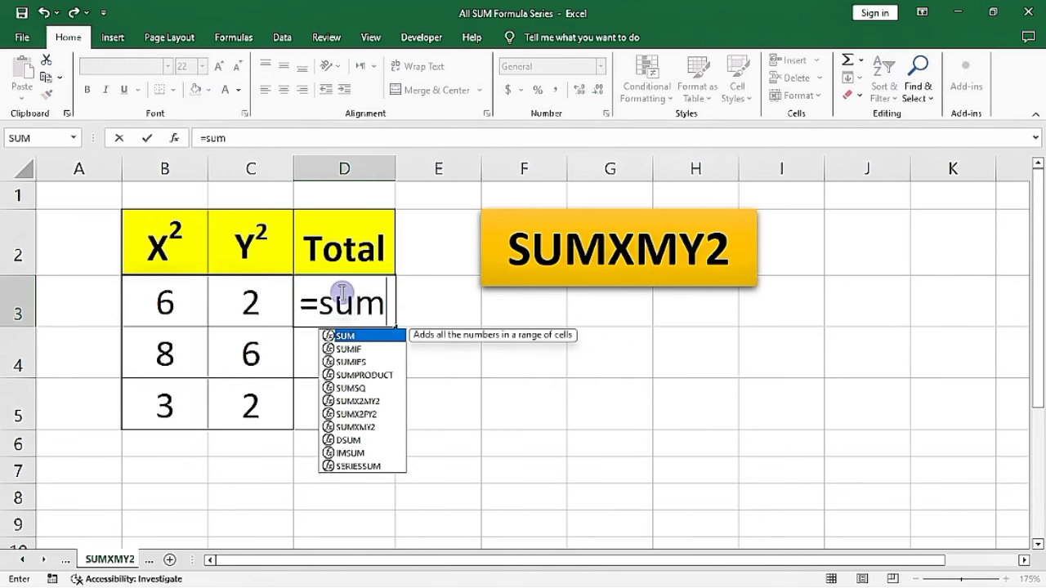
text(xm)
key(Tab)
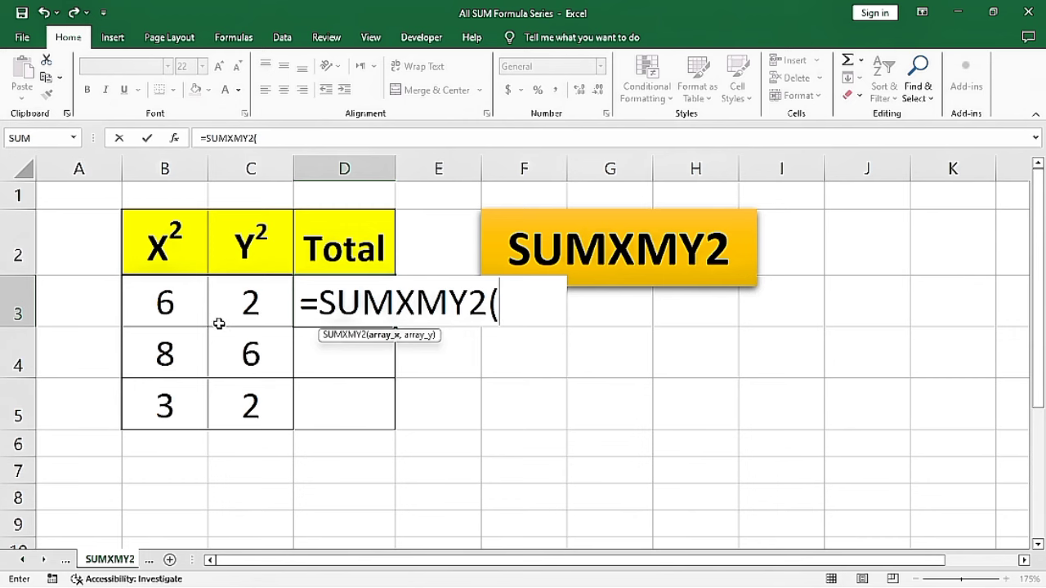
click(166, 308)
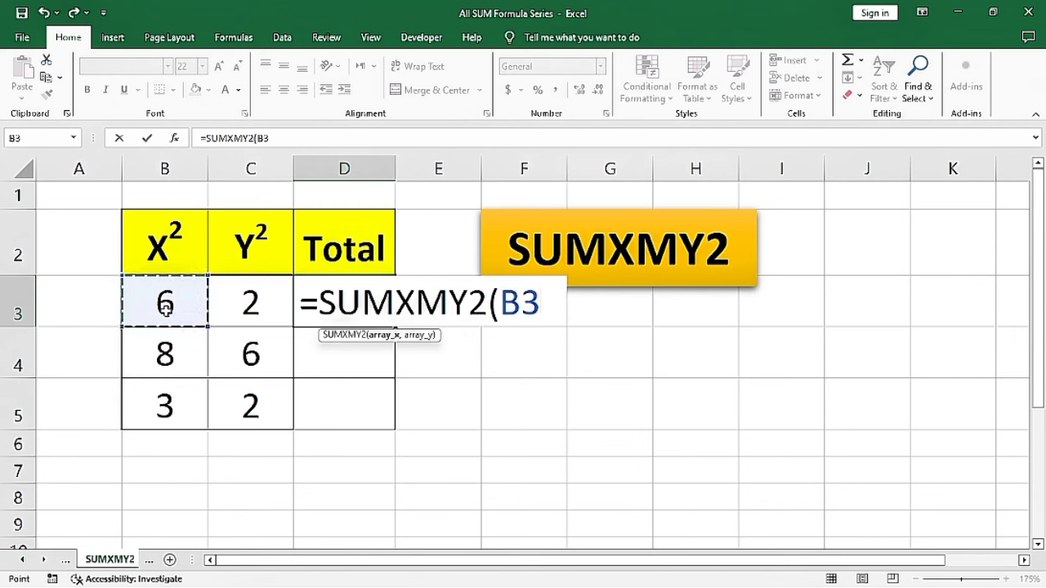
text(,)
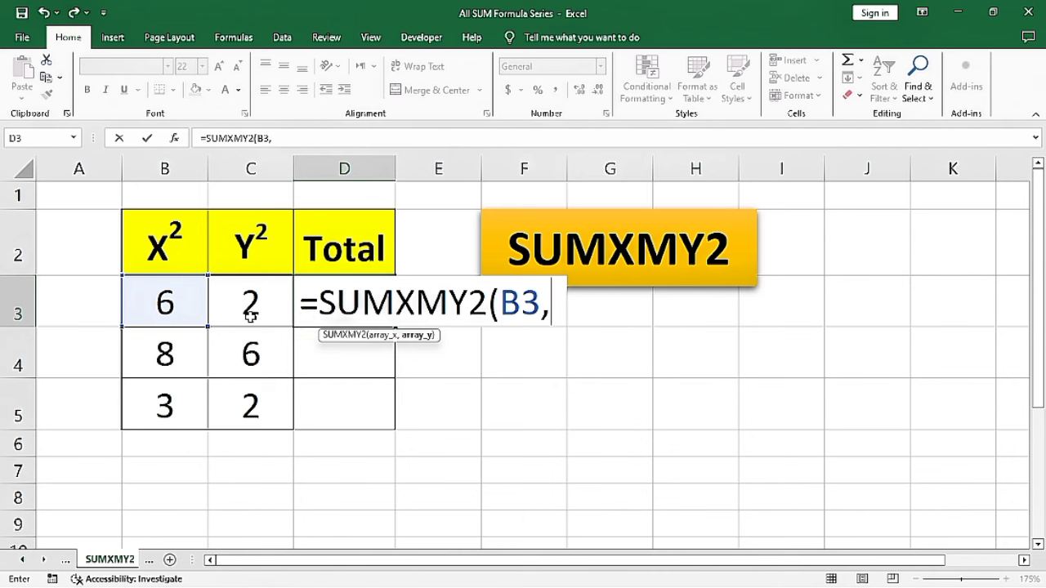
click(251, 313)
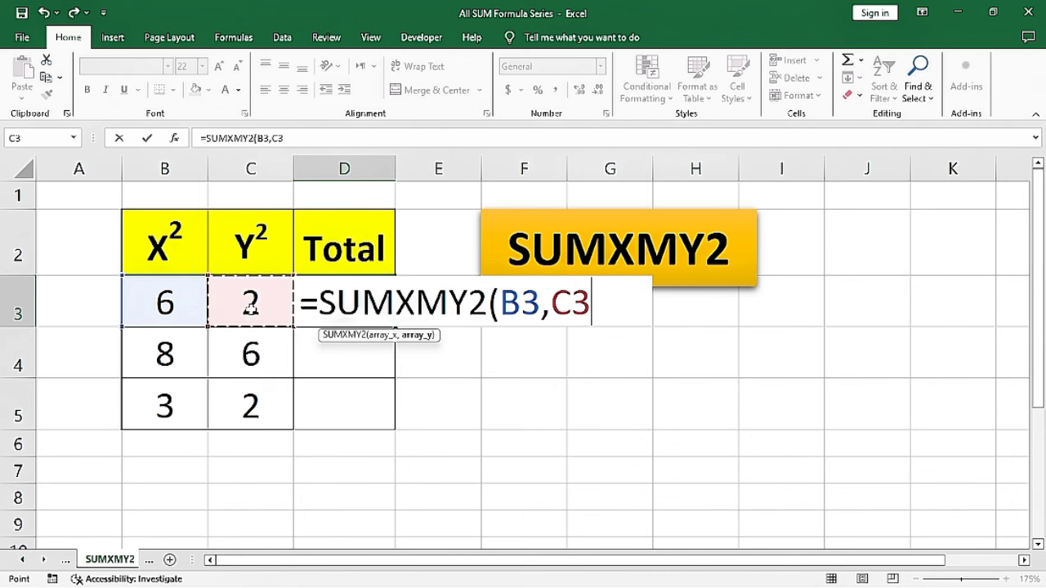
text())
key(Return)
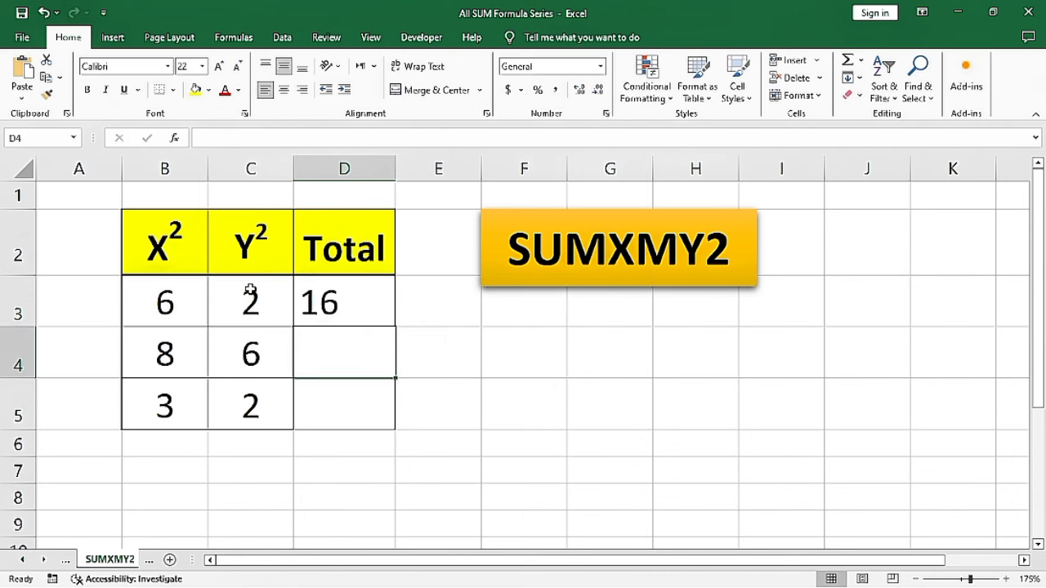
Fill the SUMXMY2 formula from D3 down through D5.
click(339, 306)
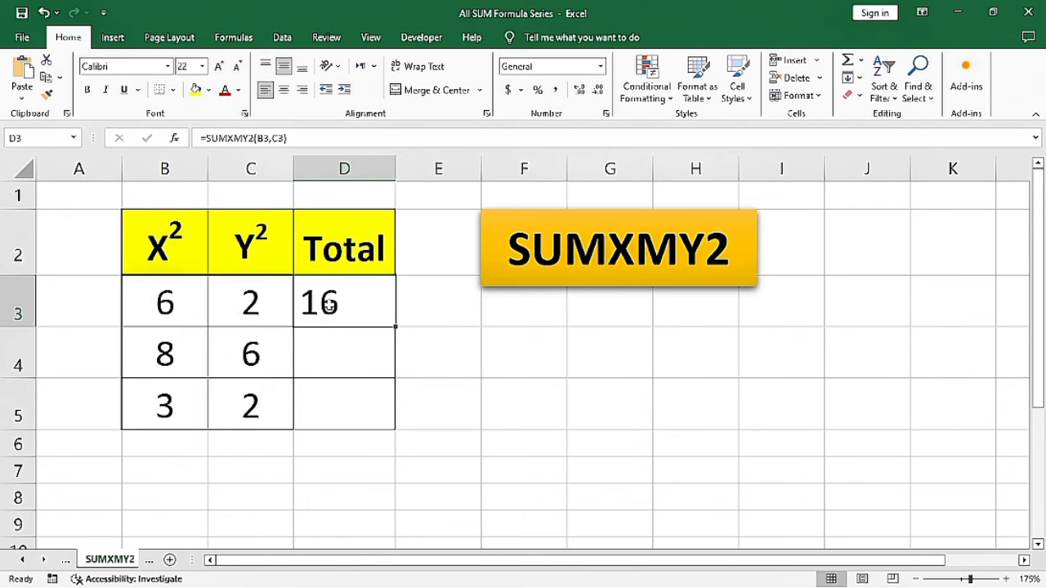
drag(398, 324, 401, 426)
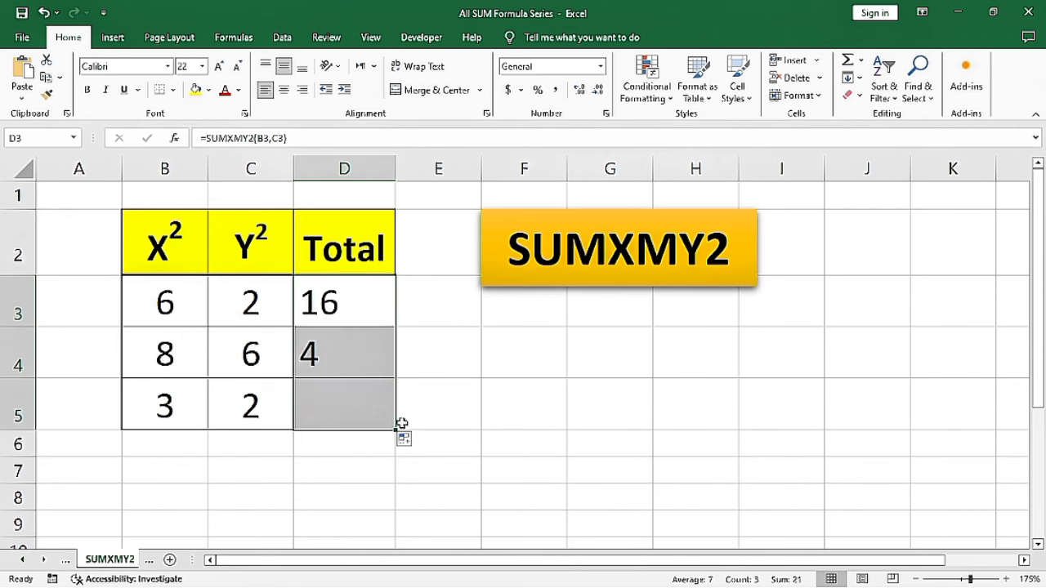
click(327, 416)
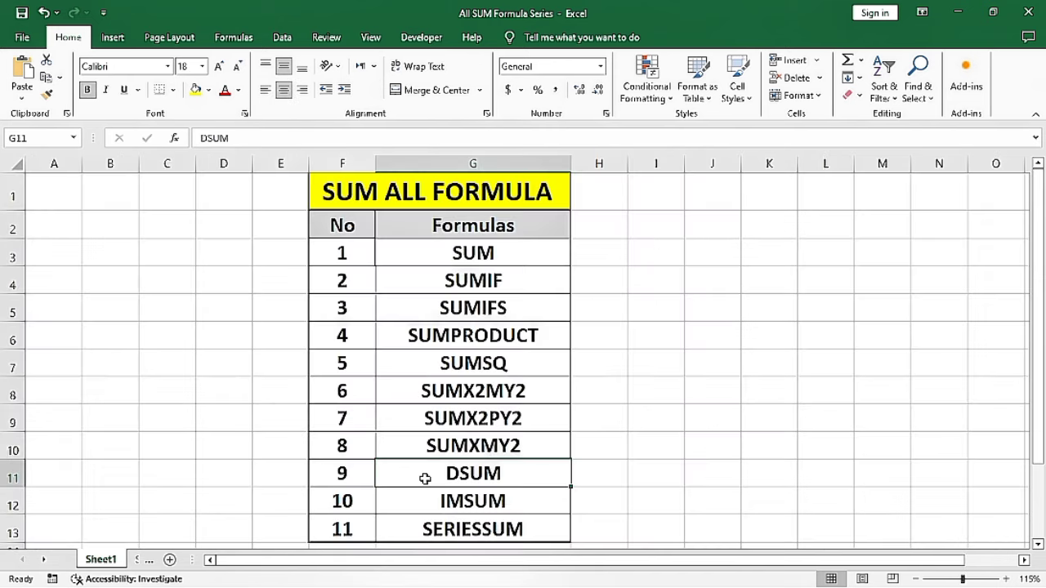
Open the DSUM sheet from the formula list and enter Mouse as the Item criterion in G3.
click(425, 479)
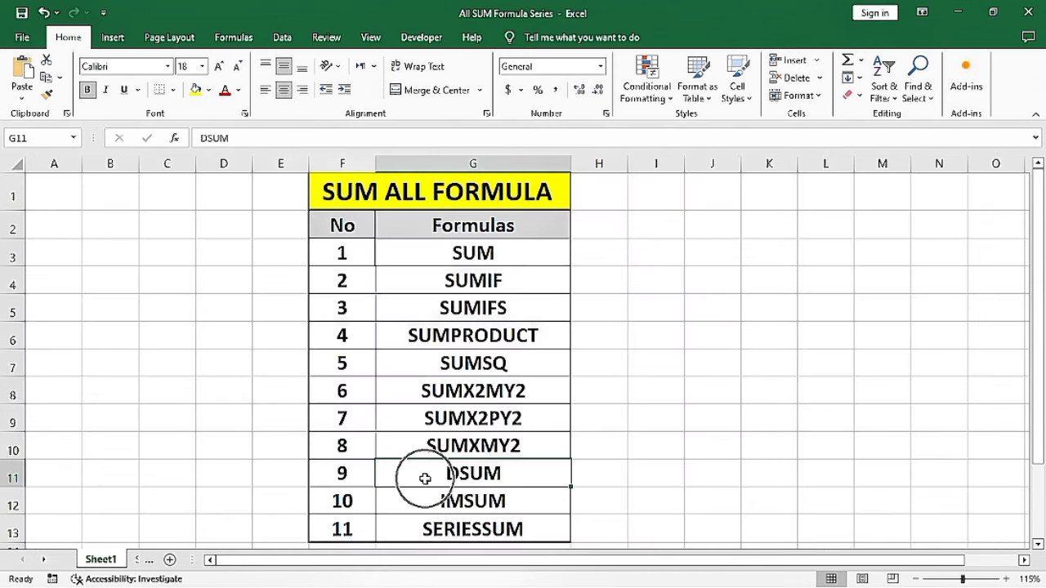
click(466, 482)
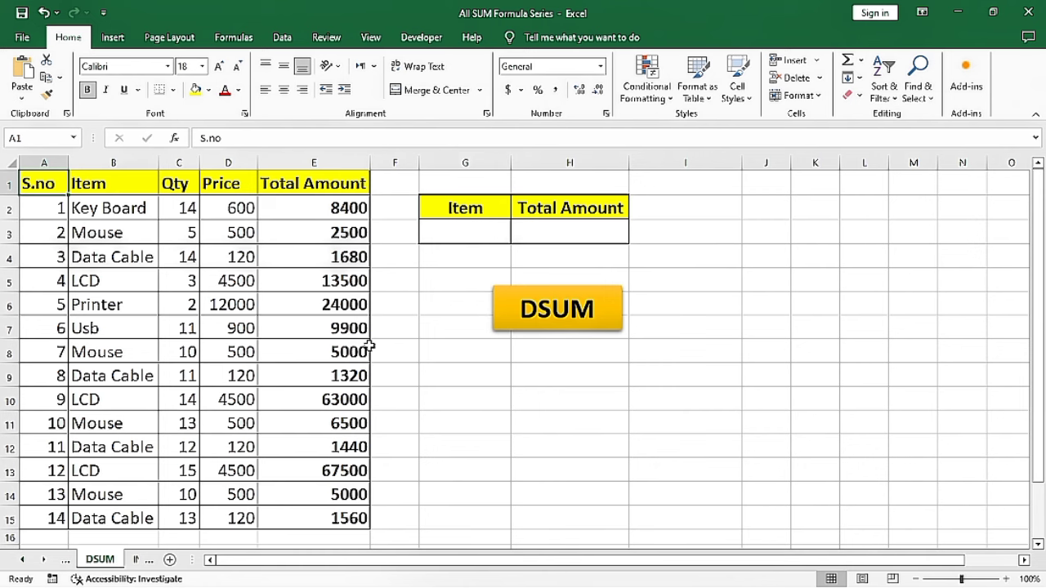
click(238, 262)
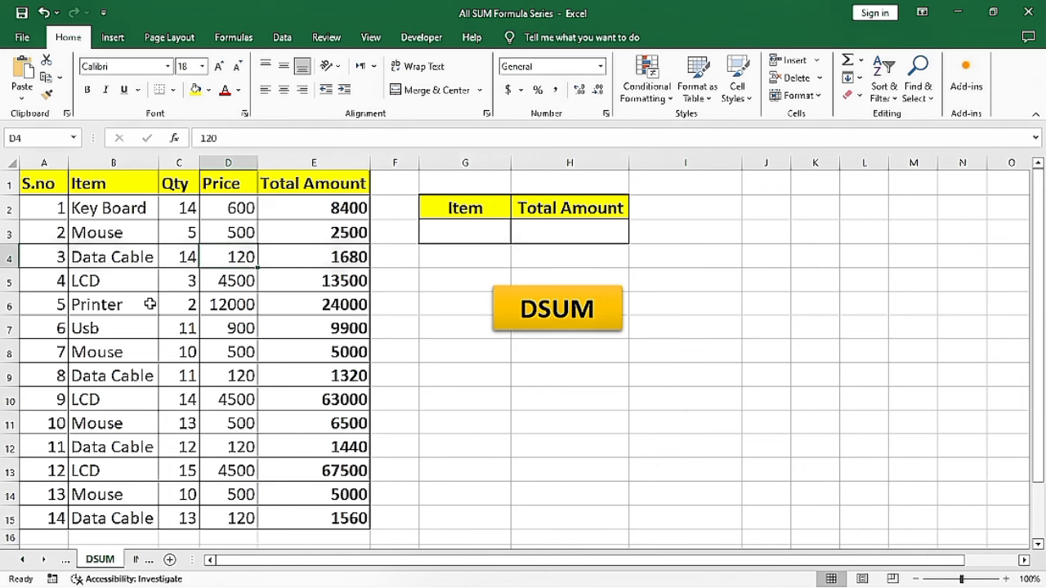
click(434, 229)
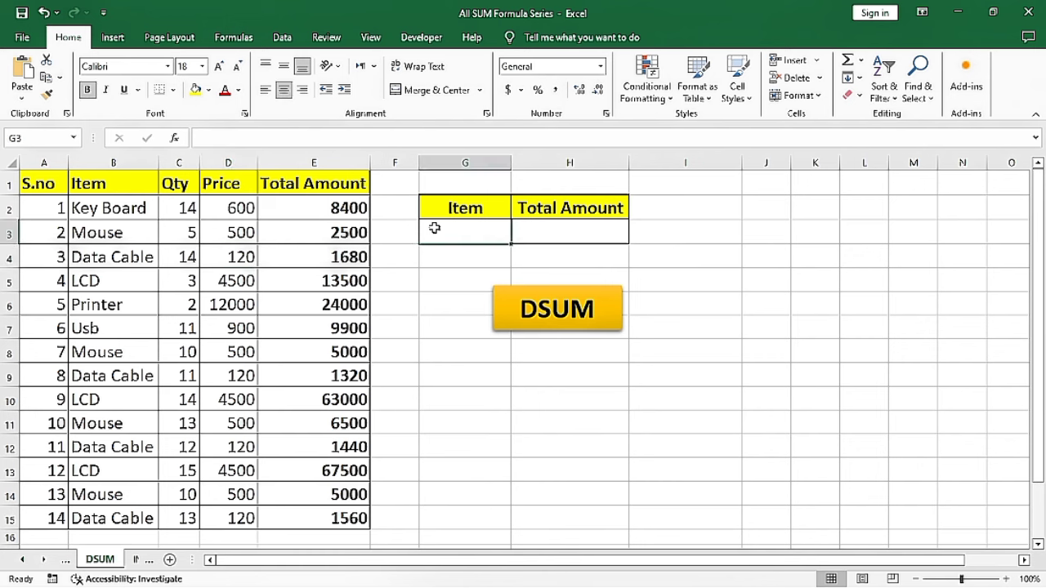
text(Mous)
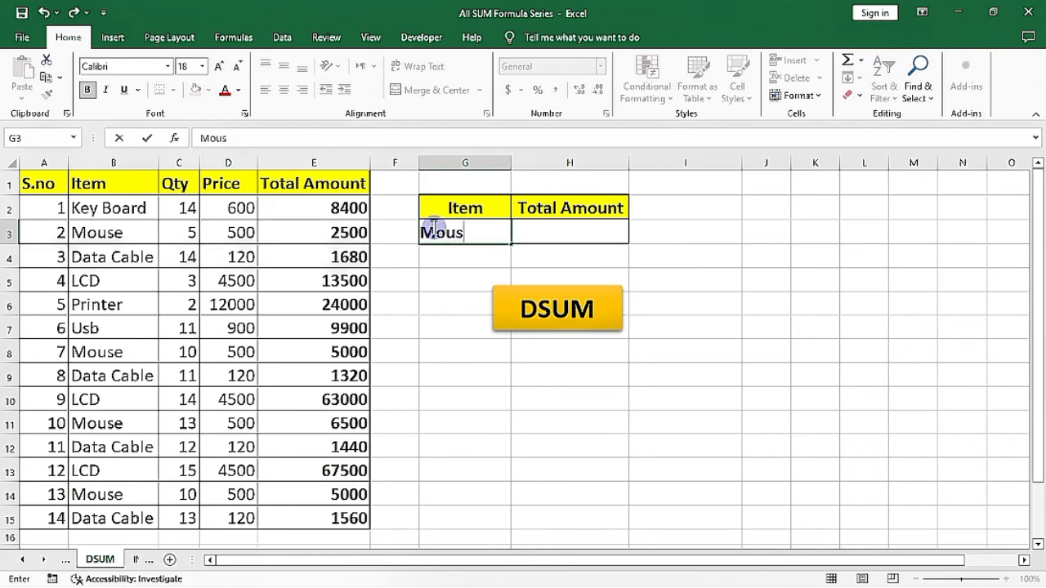
text(e)
key(Tab)
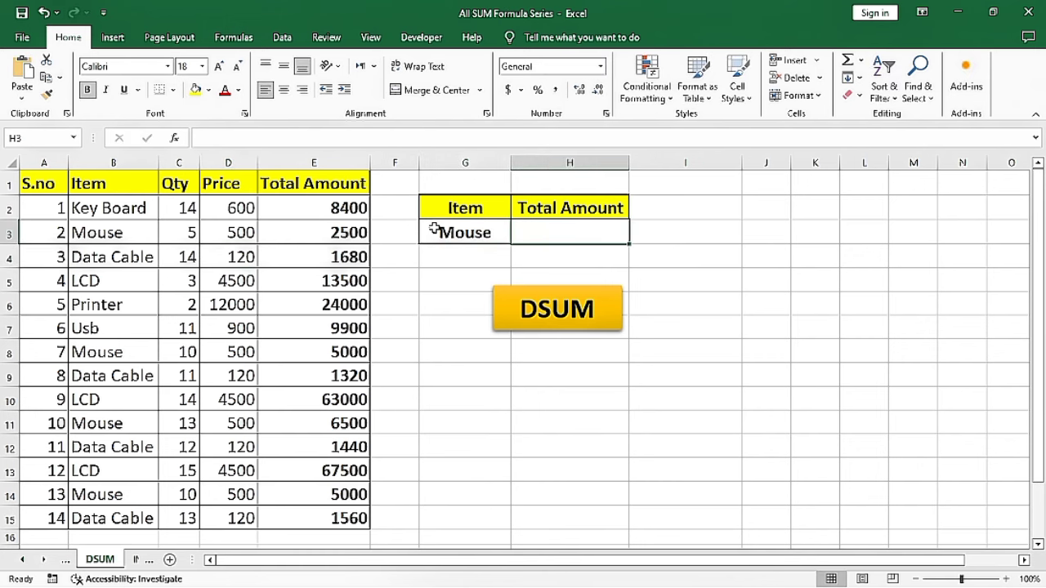
Calculate the Total Amount in H3 with a DSUM formula using database A1:E15, field E1 and criteria G2:G3.
text(+dsum)
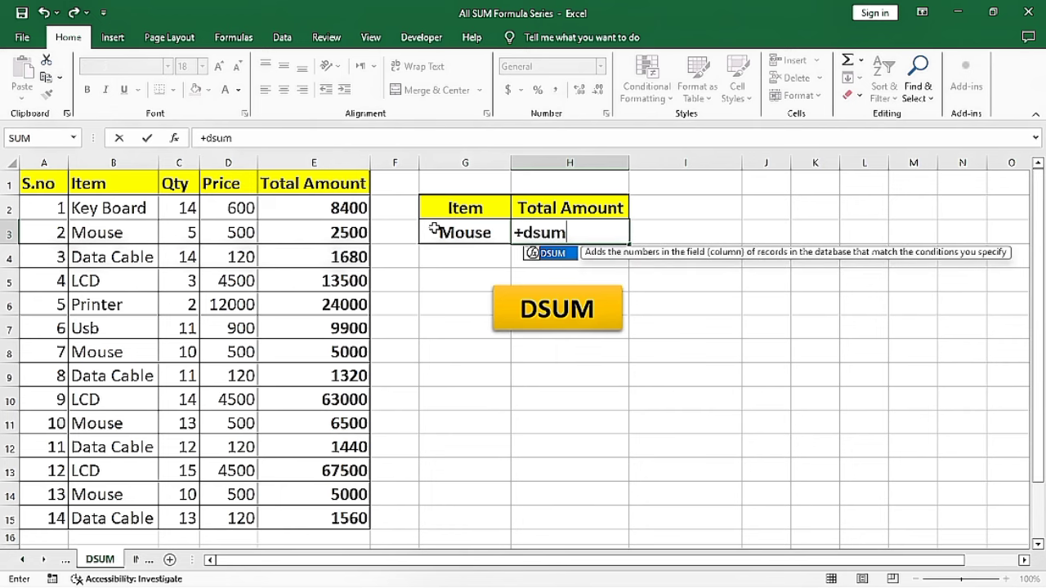
key(Tab)
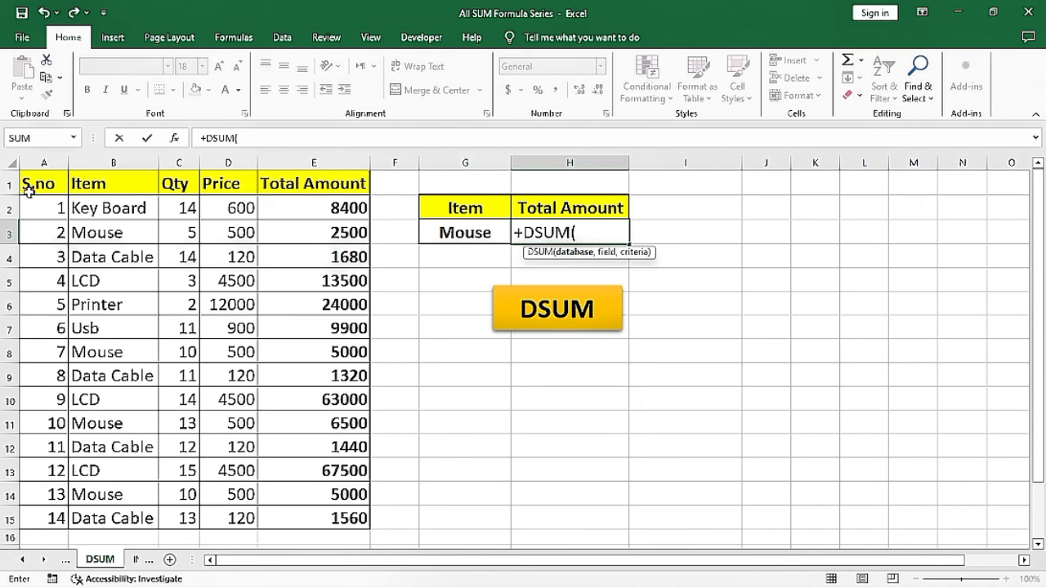
drag(37, 187, 327, 526)
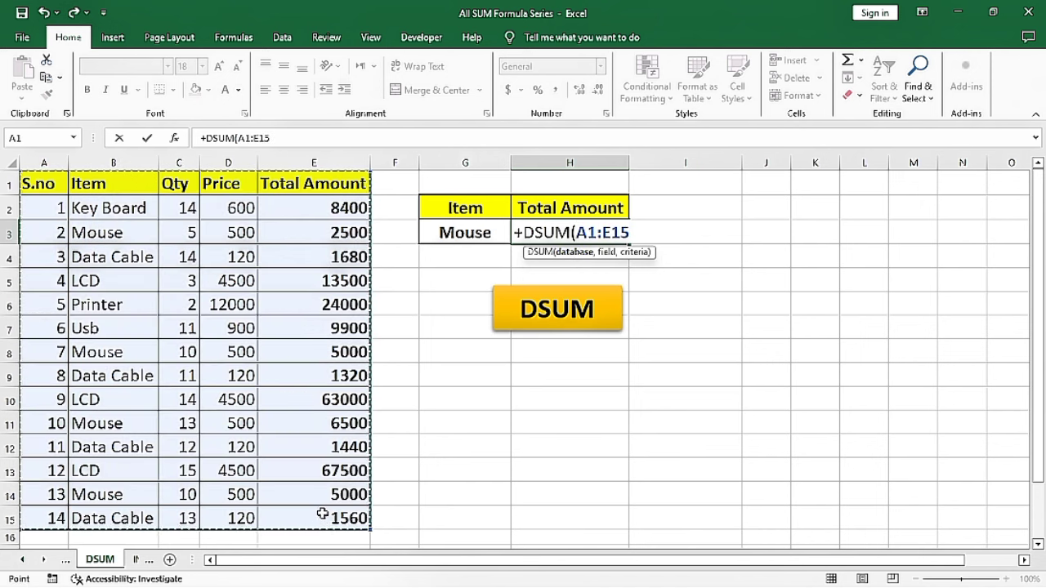
text(,)
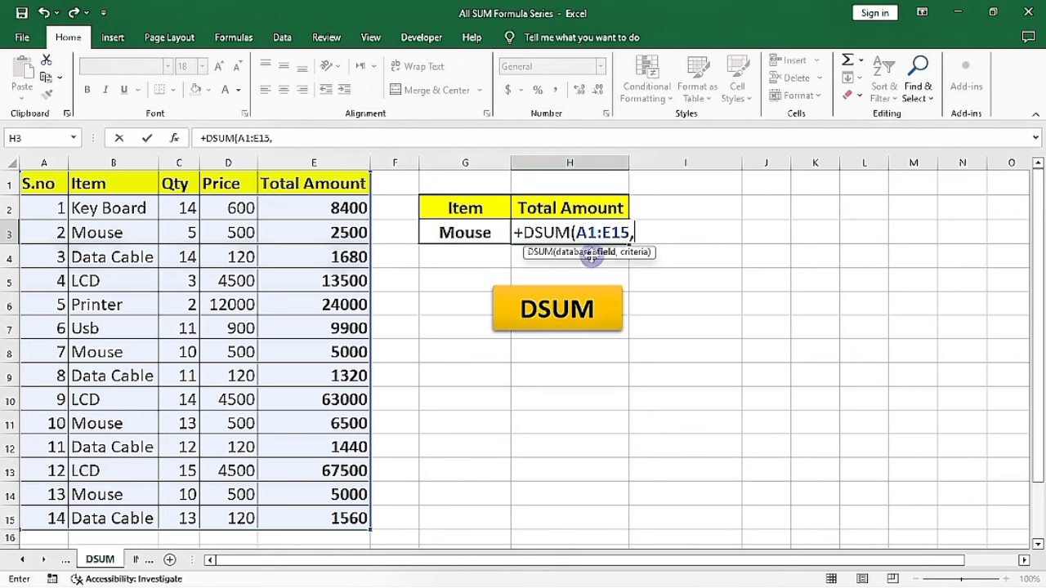
click(314, 185)
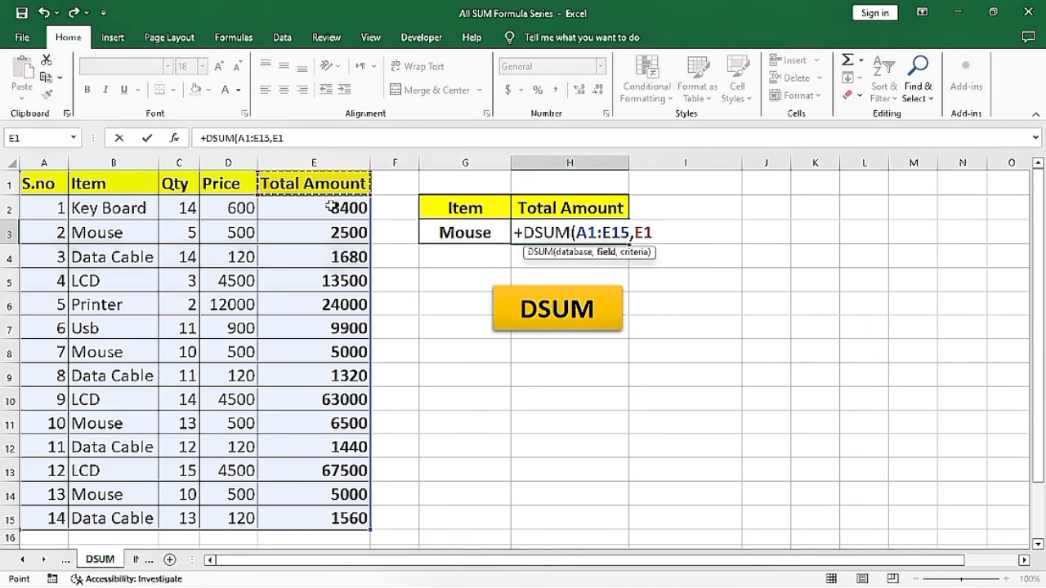
text(,)
click(653, 242)
click(638, 258)
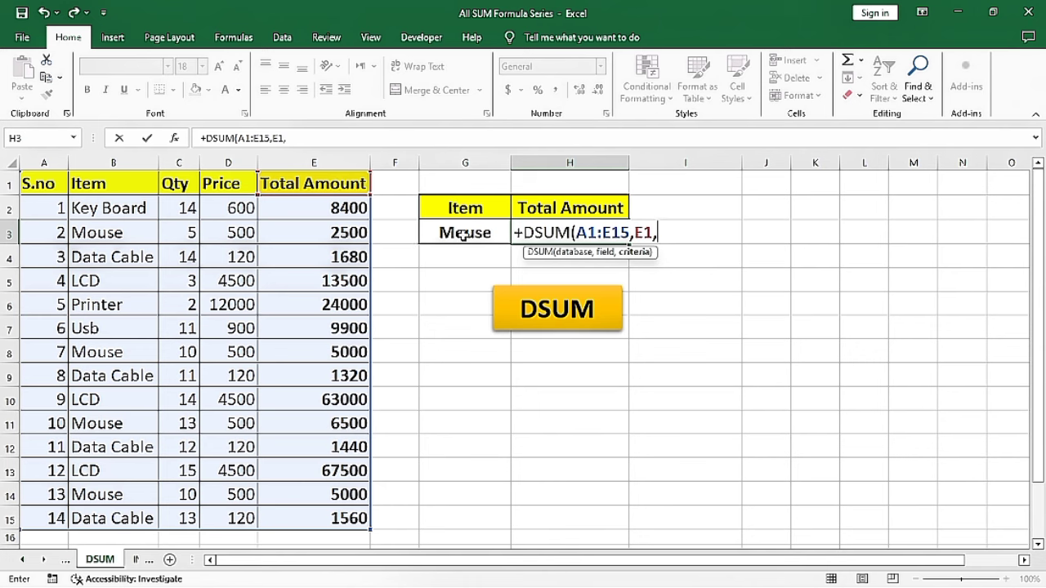
drag(452, 209, 456, 229)
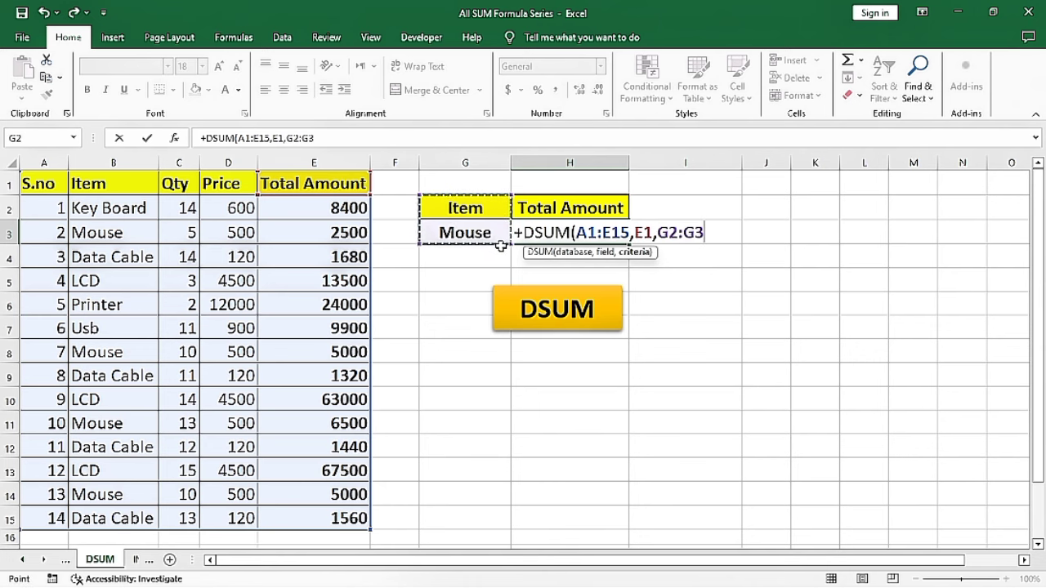
text())
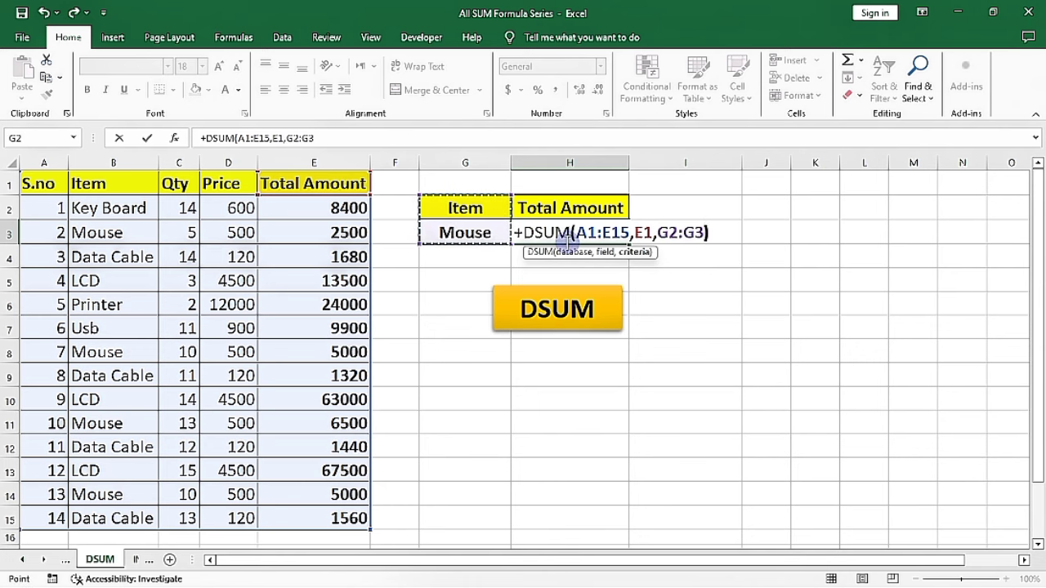
key(Return)
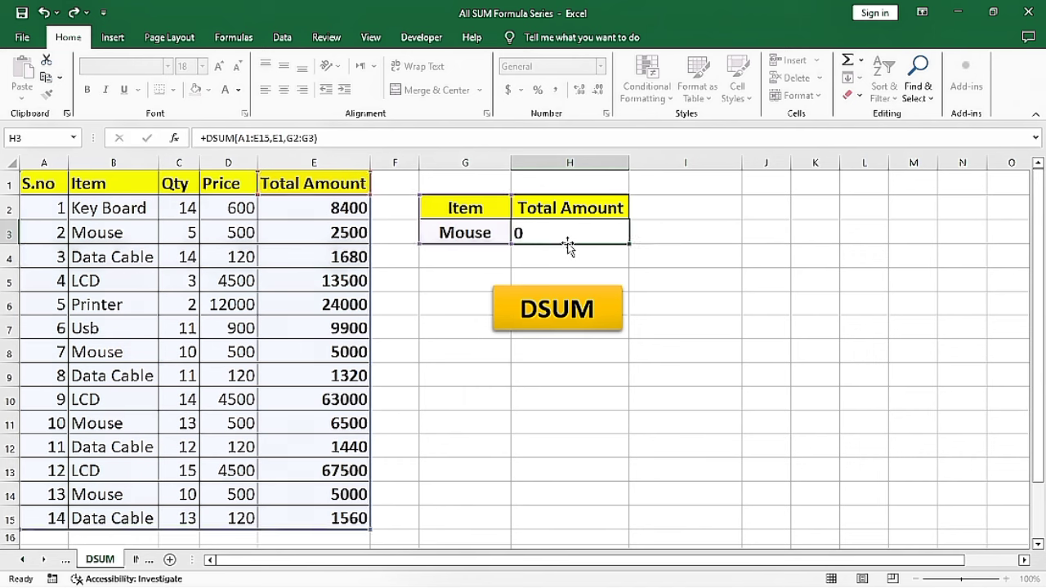
click(592, 237)
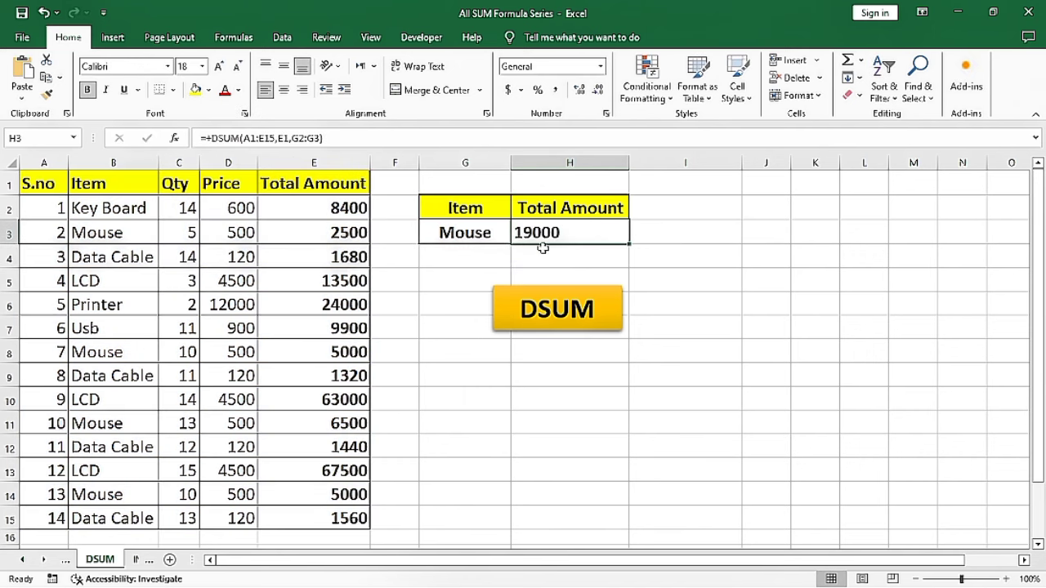
Change the Item criterion in G3 to LCd.
click(482, 233)
text(LCD)
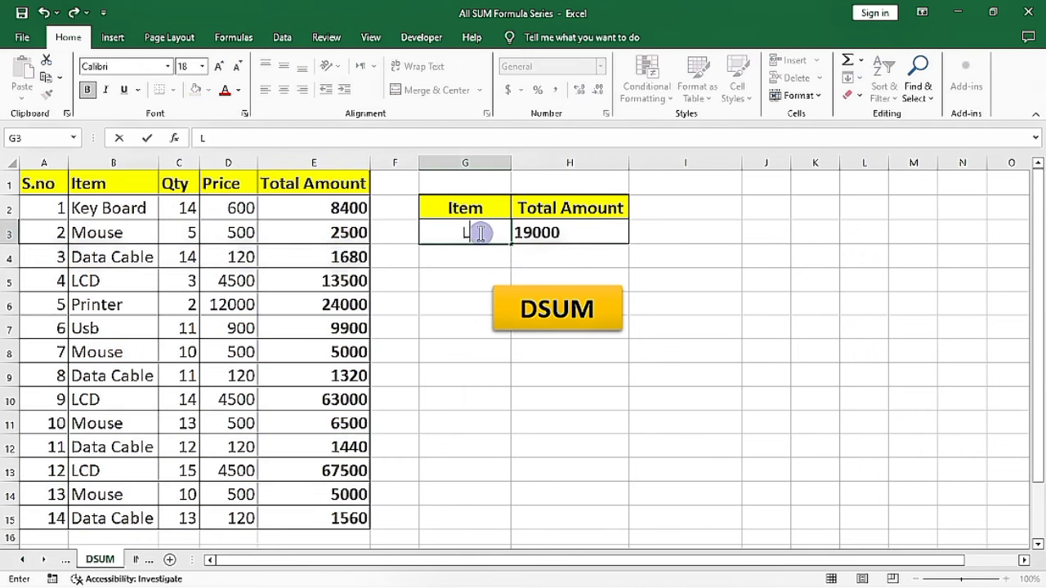
key(Return)
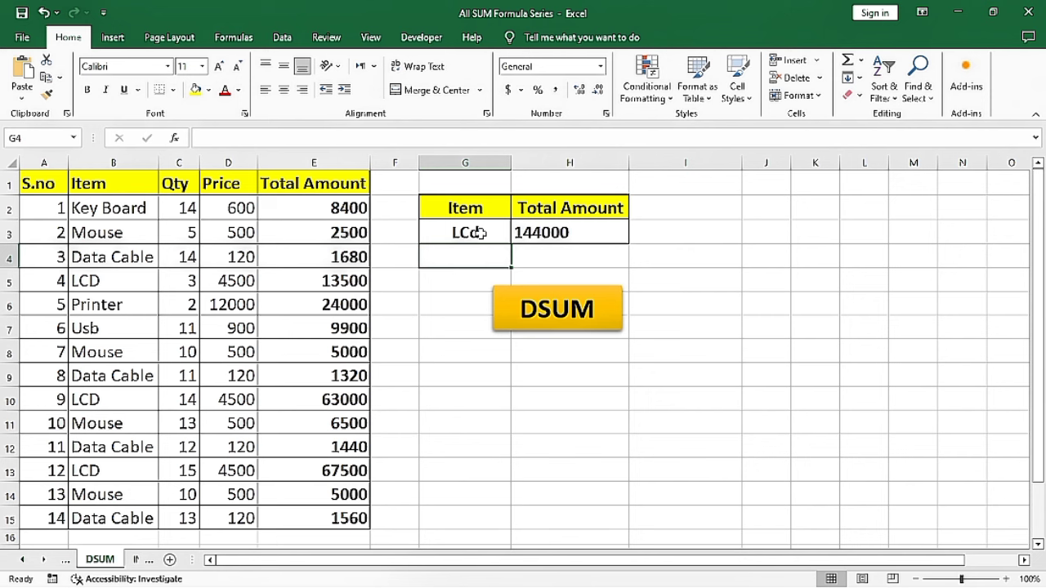
click(629, 261)
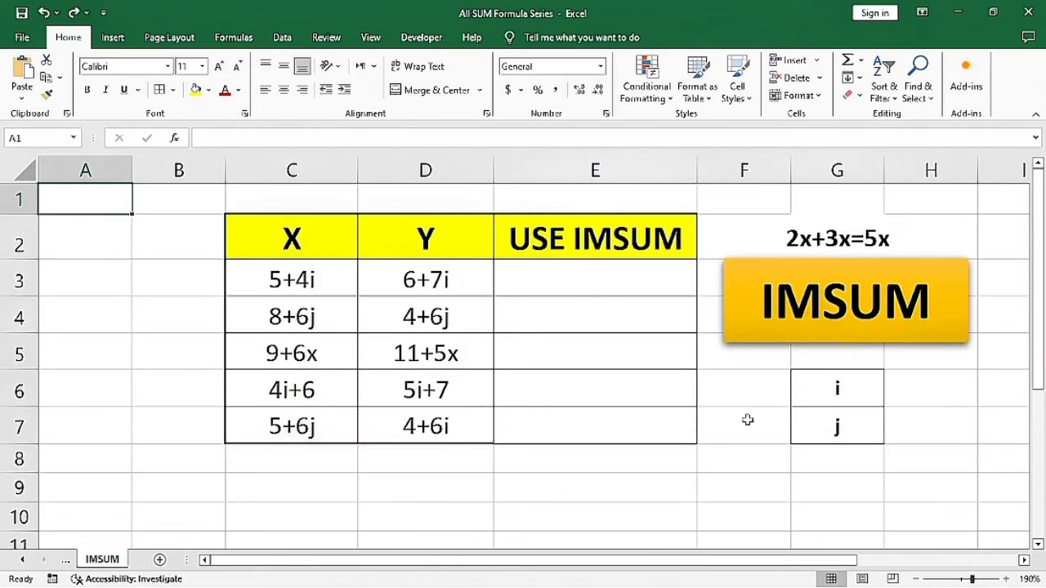
click(652, 343)
key(Up)
key(Up)
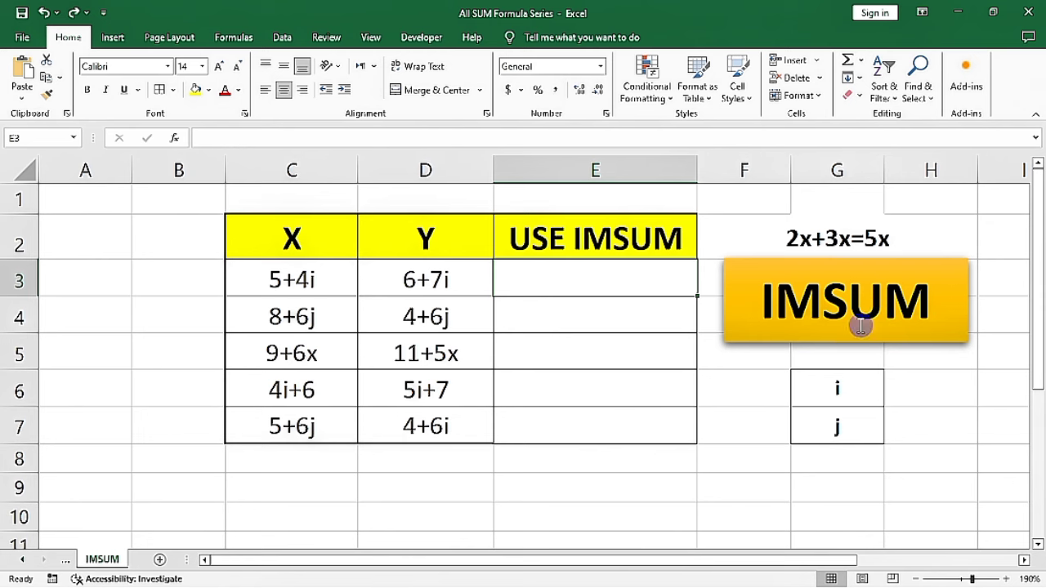
click(839, 425)
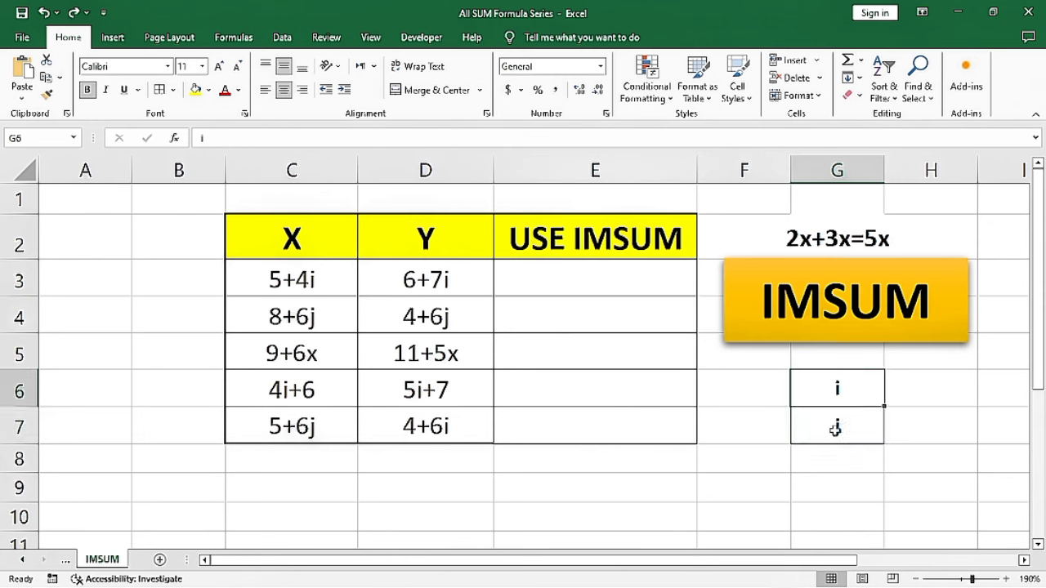
click(660, 308)
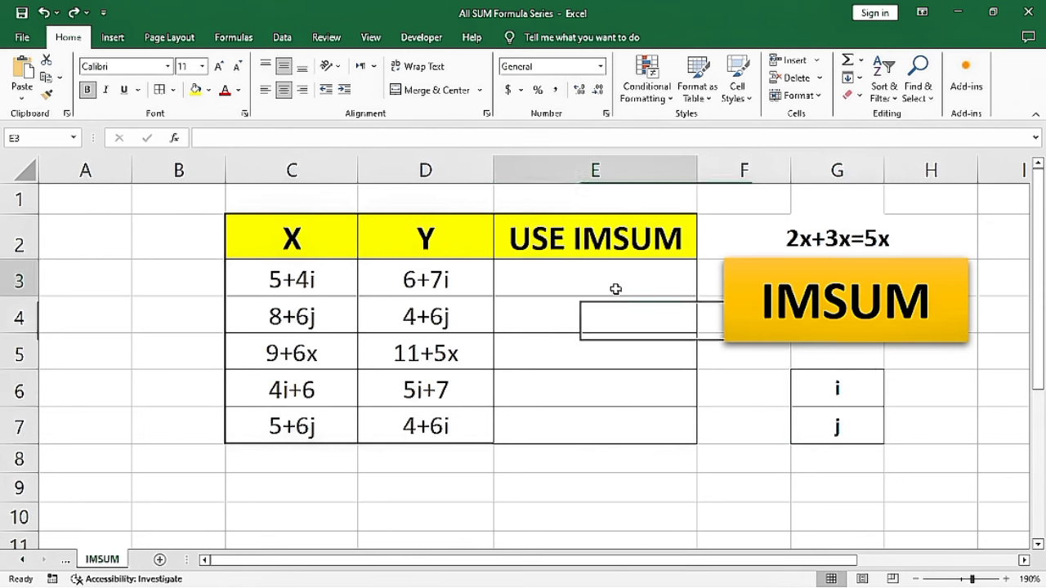
Add the first X and Y complex numbers in E3 with the formula =IMSUM(C3,D3).
click(616, 290)
text(=)
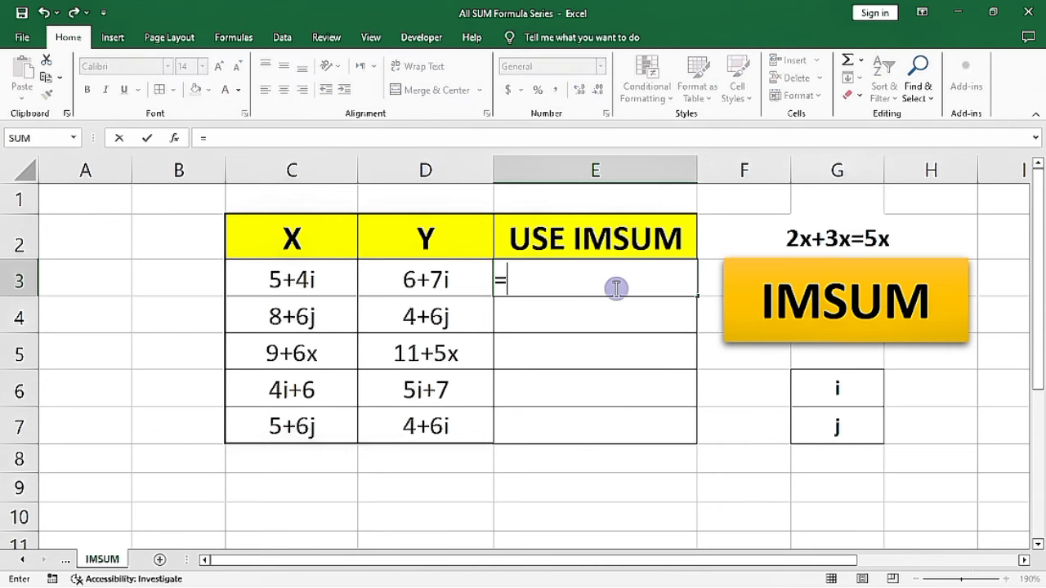
text(imsum)
key(Tab)
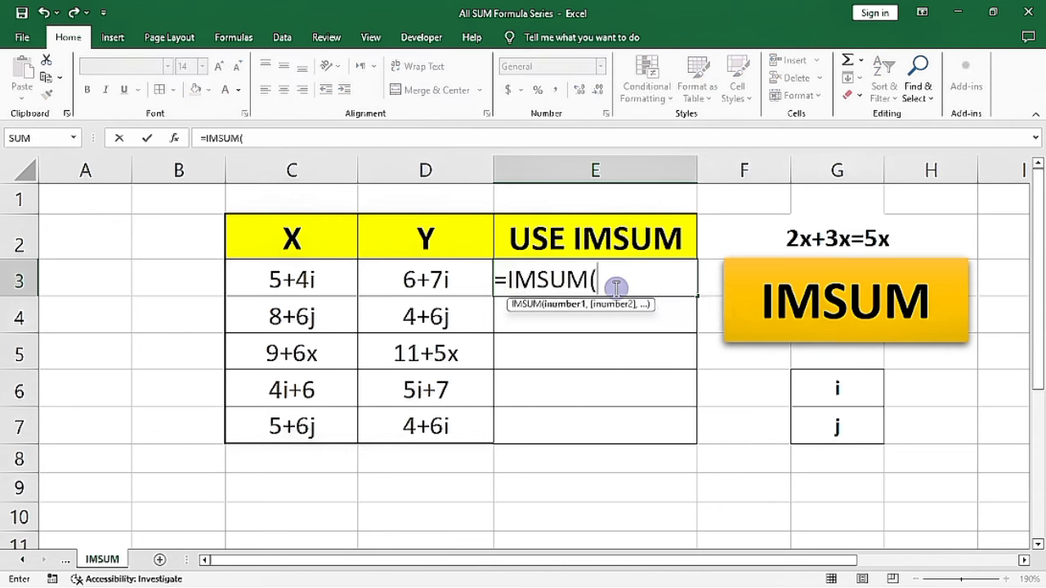
click(276, 284)
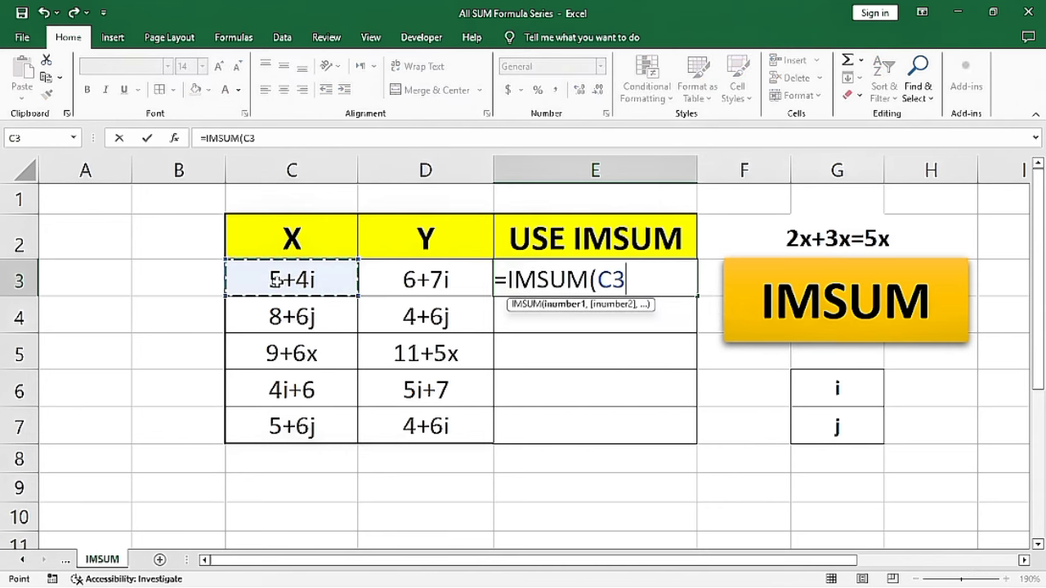
text(,)
click(418, 288)
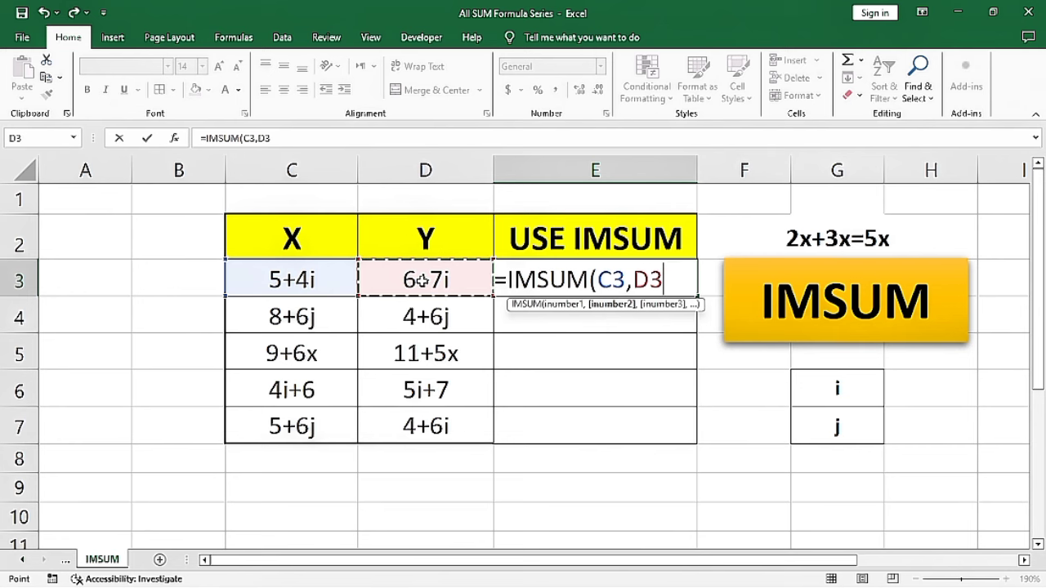
text())
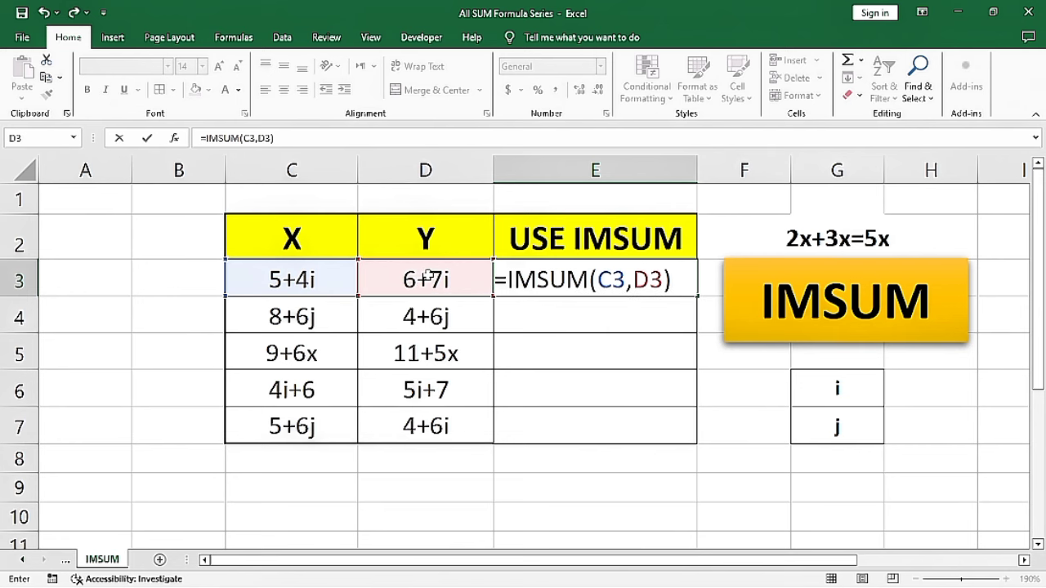
key(Return)
Fill the IMSUM formula from E3 down through E7.
click(586, 284)
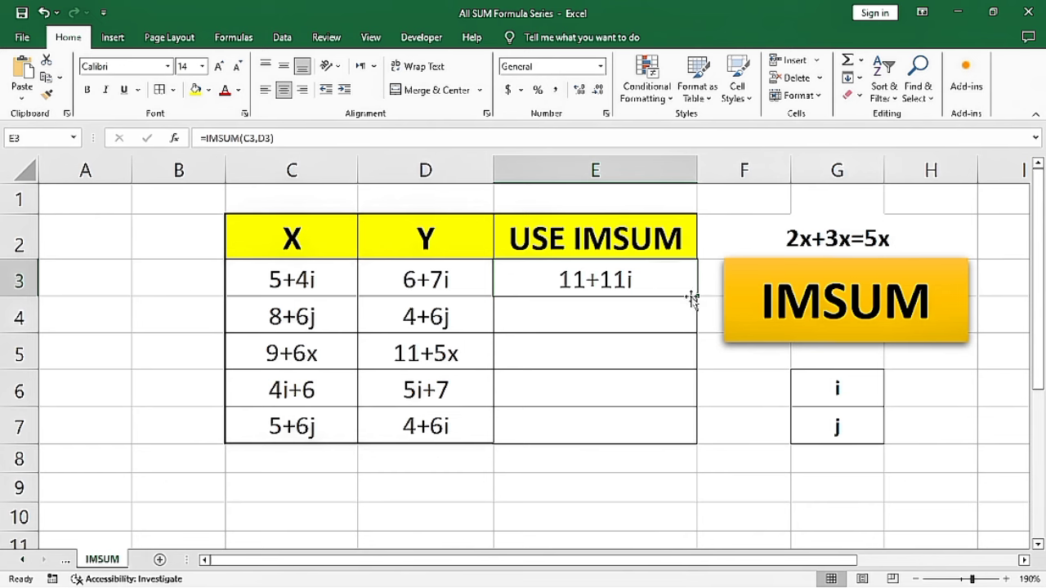
drag(697, 295, 688, 442)
click(575, 362)
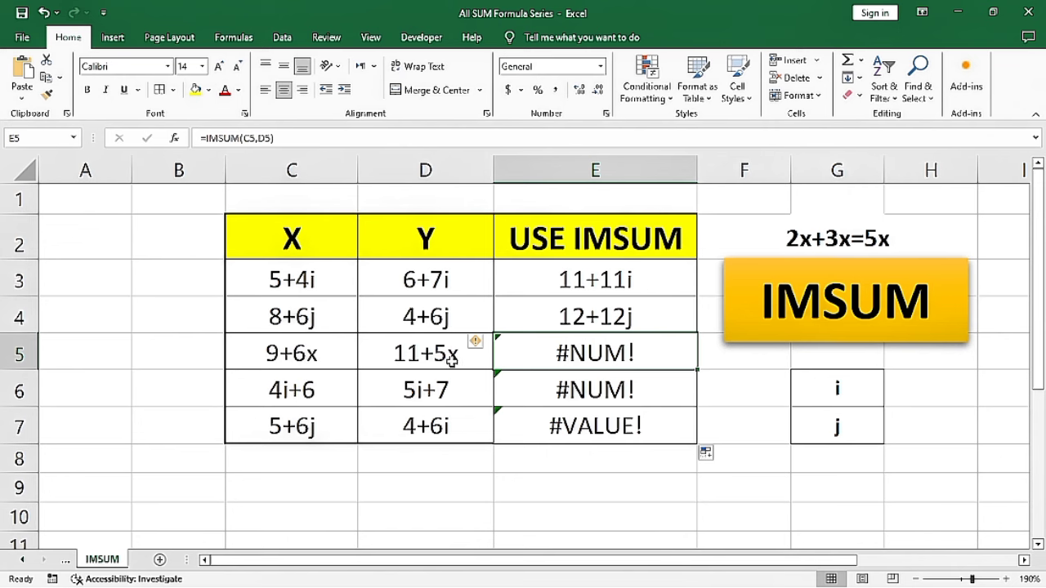
Correct the X value in C5 to 9+6i.
click(331, 360)
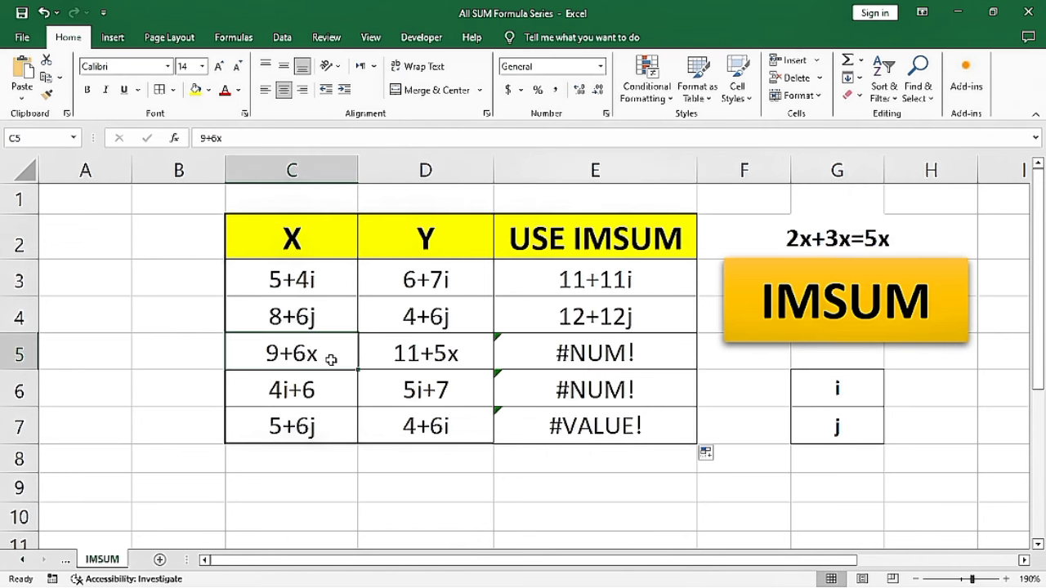
double_click(331, 359)
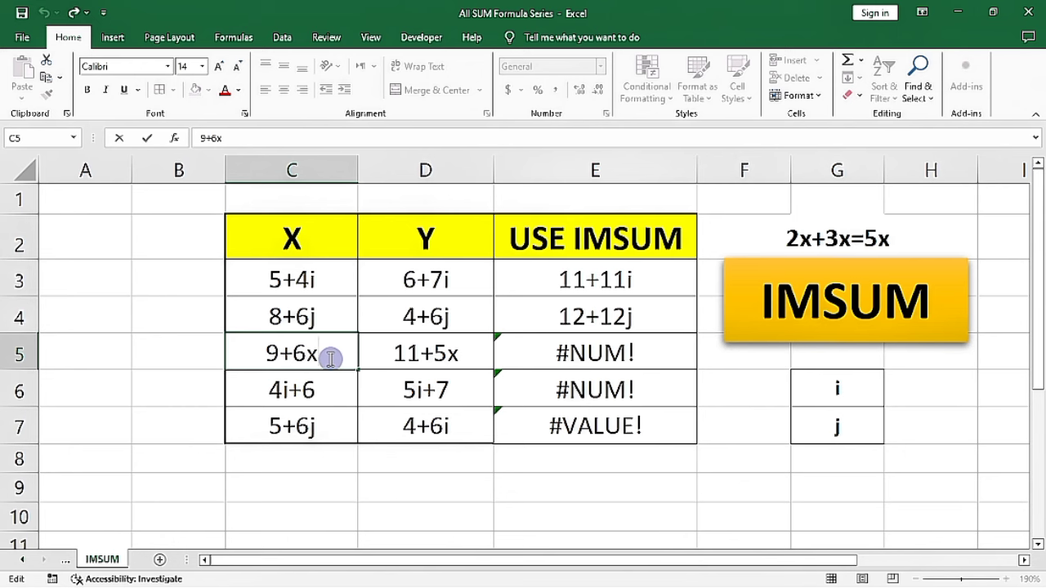
key(BackSpace)
text(i)
key(Return)
Correct the Y value in D5 to 11+5i.
key(Right)
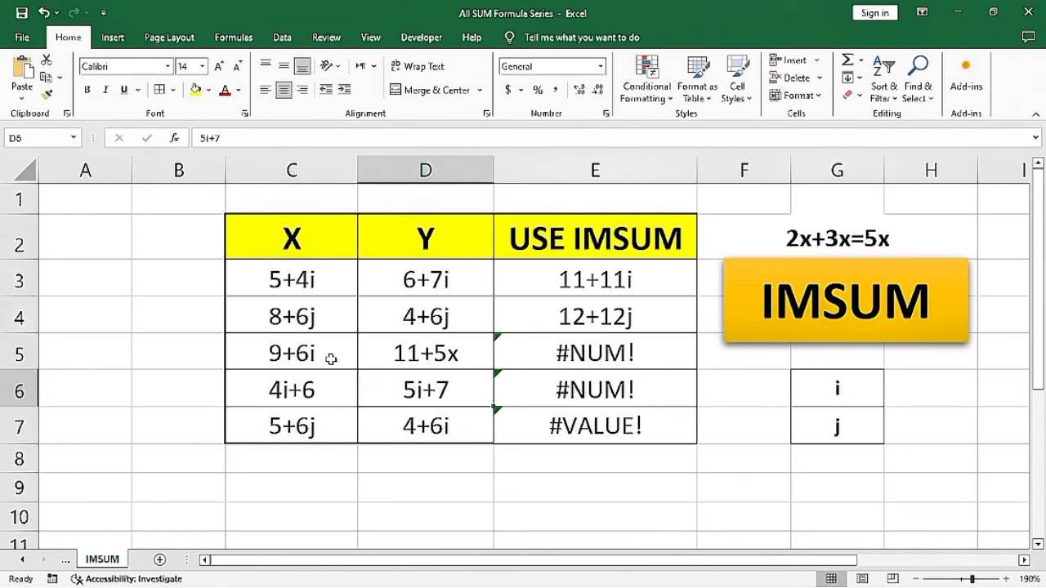
key(Up)
key(F2)
key(BackSpace)
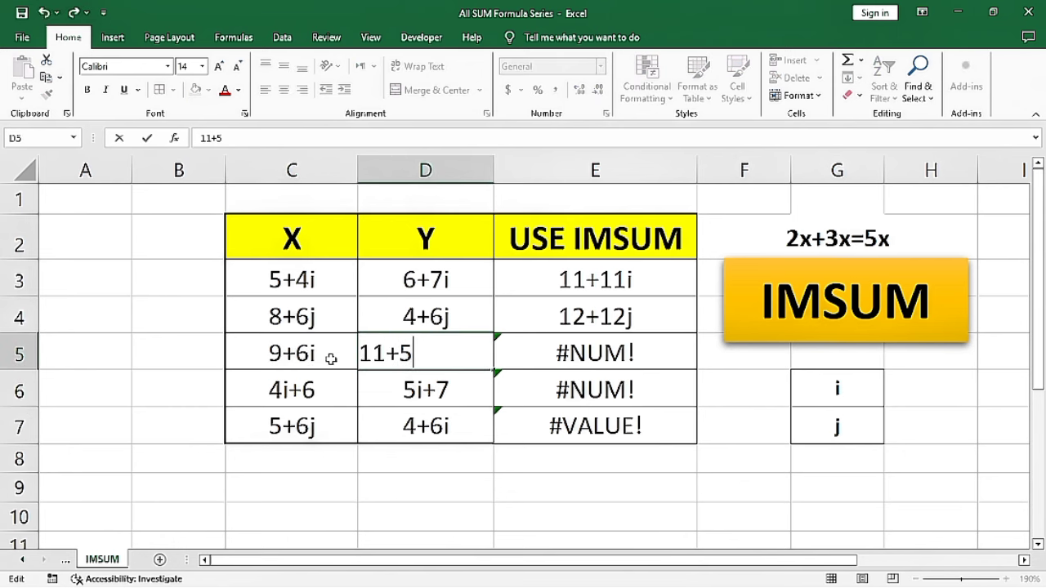
key(Return)
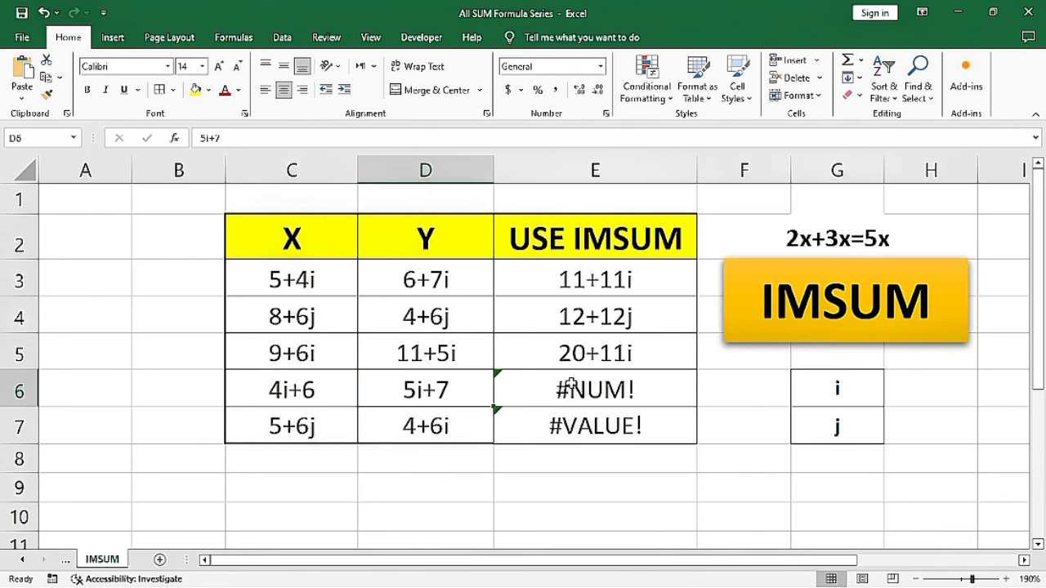
Rewrite the X value in C6 as 4+6i, moving the imaginary suffix to the end.
click(311, 392)
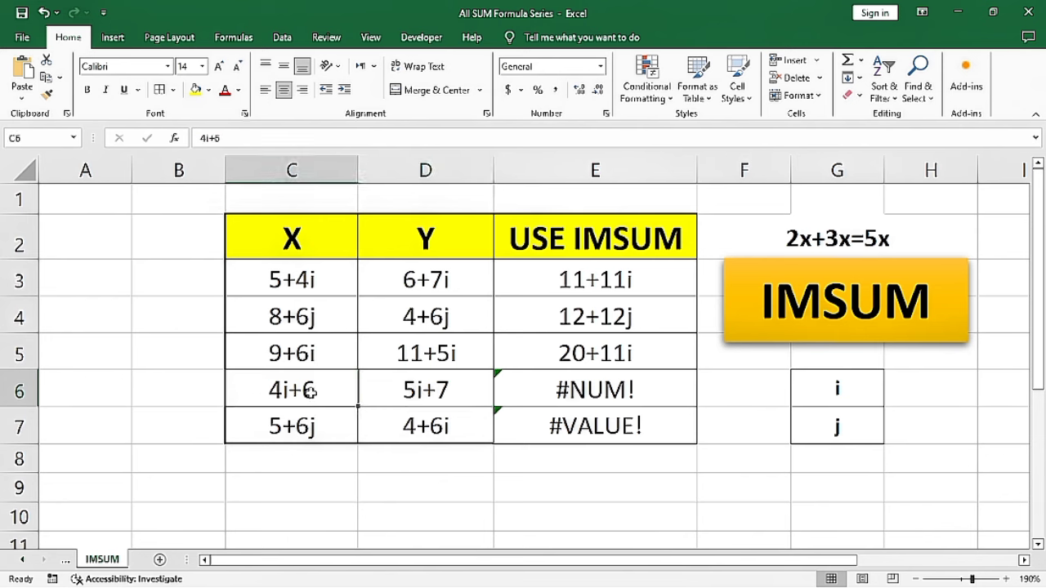
double_click(246, 391)
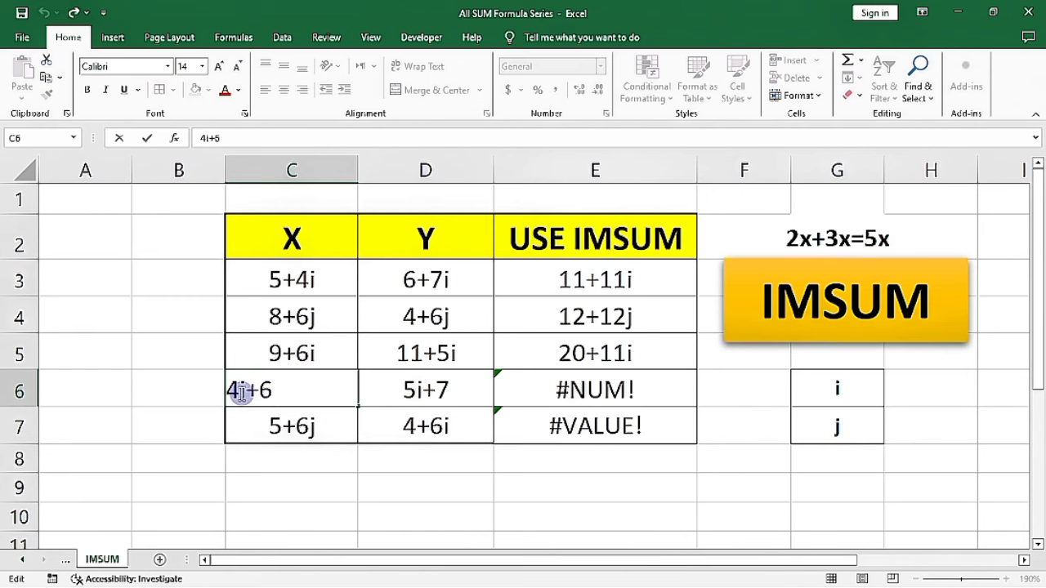
key(BackSpace)
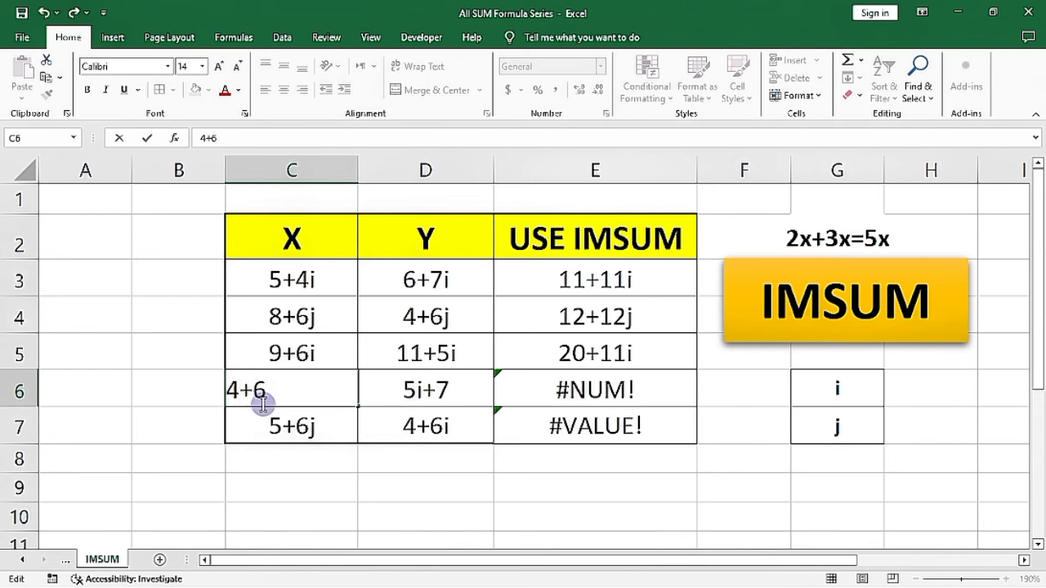
click(294, 390)
text(i)
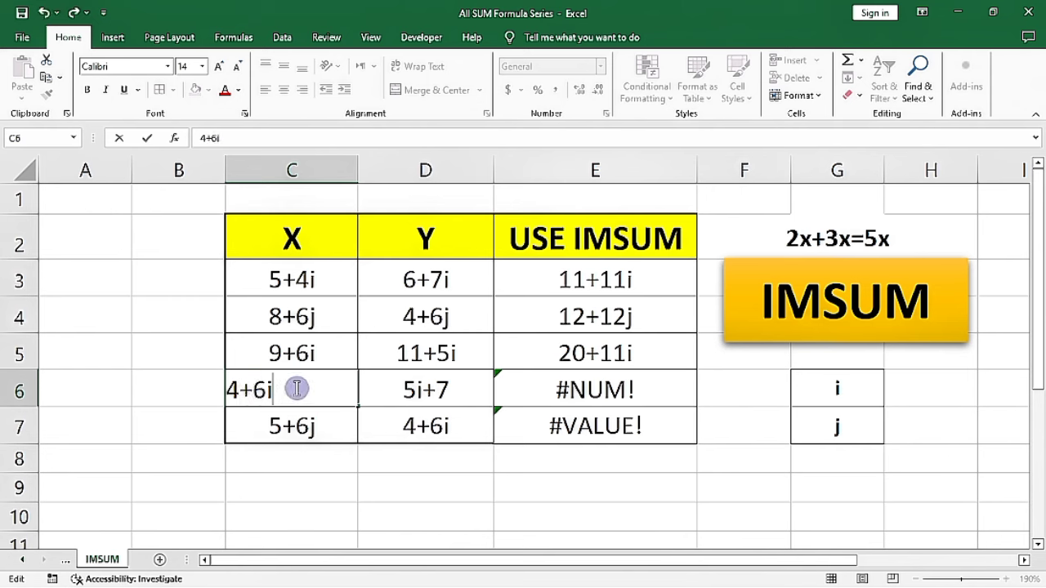
Rewrite the Y value in D6 as 5+7i, moving the imaginary suffix to the end.
click(418, 392)
double_click(420, 392)
click(378, 392)
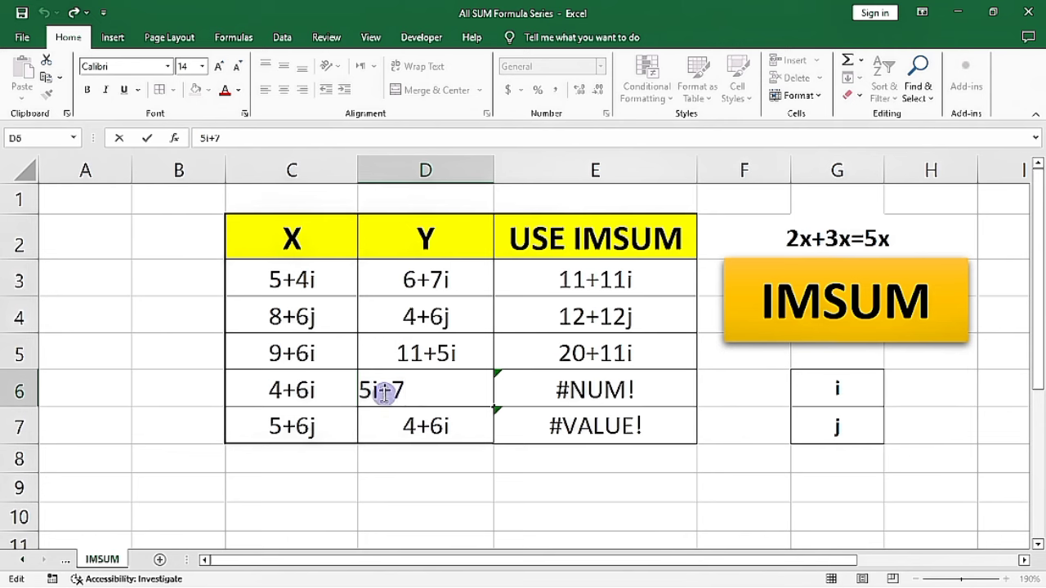
key(BackSpace)
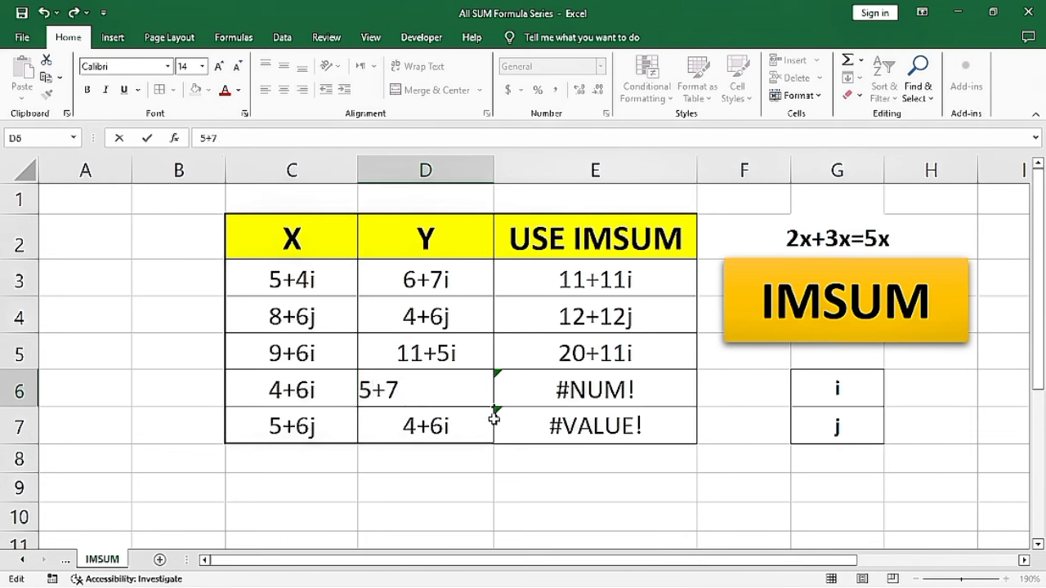
text(i)
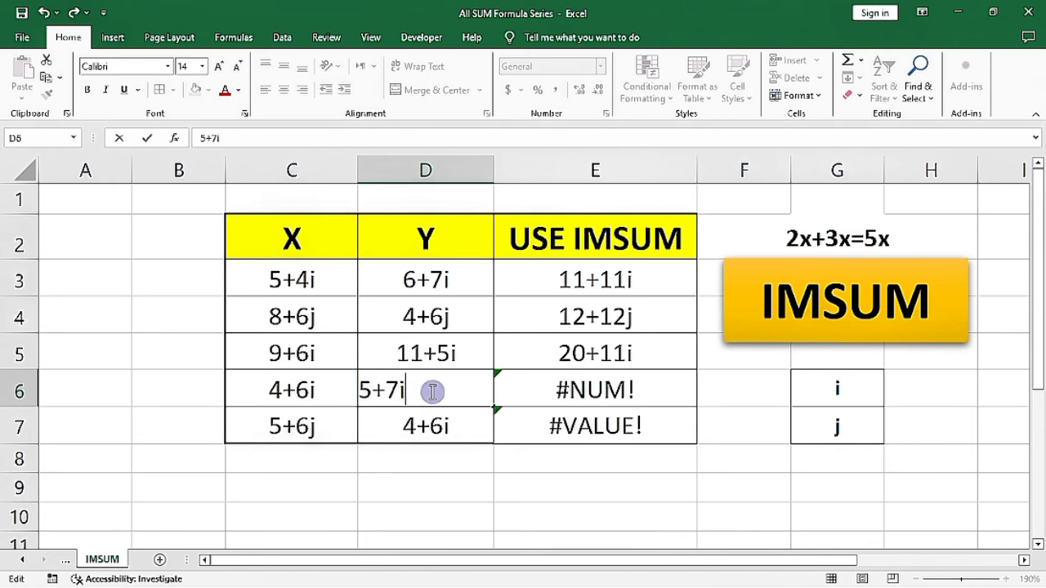
key(Return)
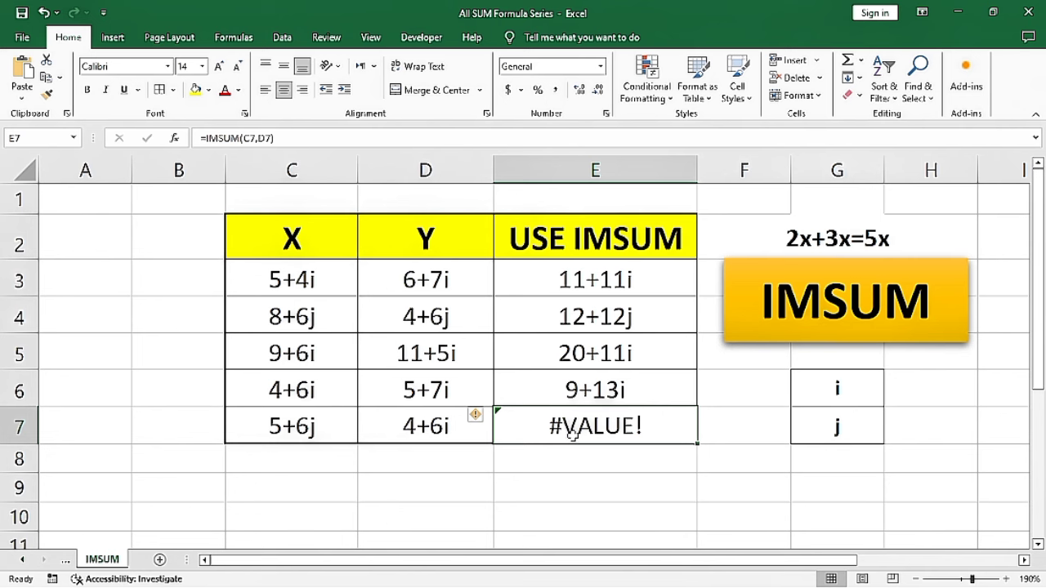
Change the X value in C7 to 5+6i to match the suffix used by the Y value in D7.
click(327, 427)
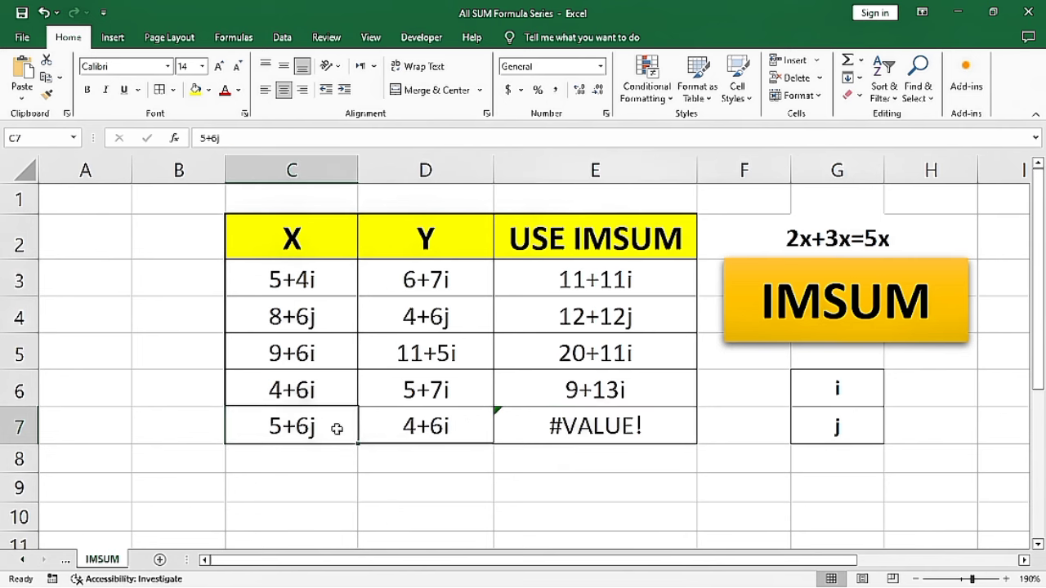
click(448, 427)
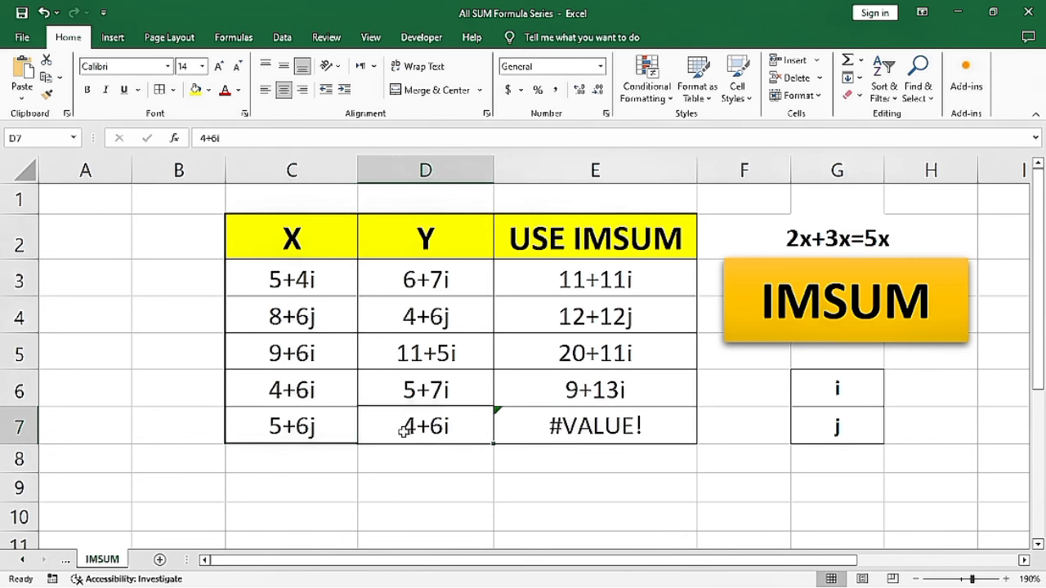
click(322, 425)
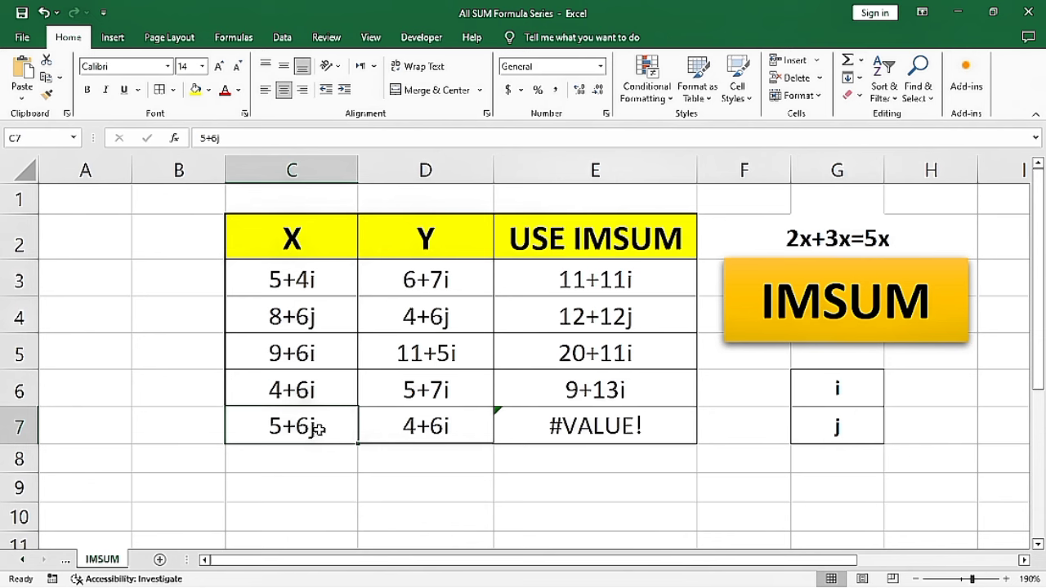
double_click(318, 430)
key(BackSpace)
text(i)
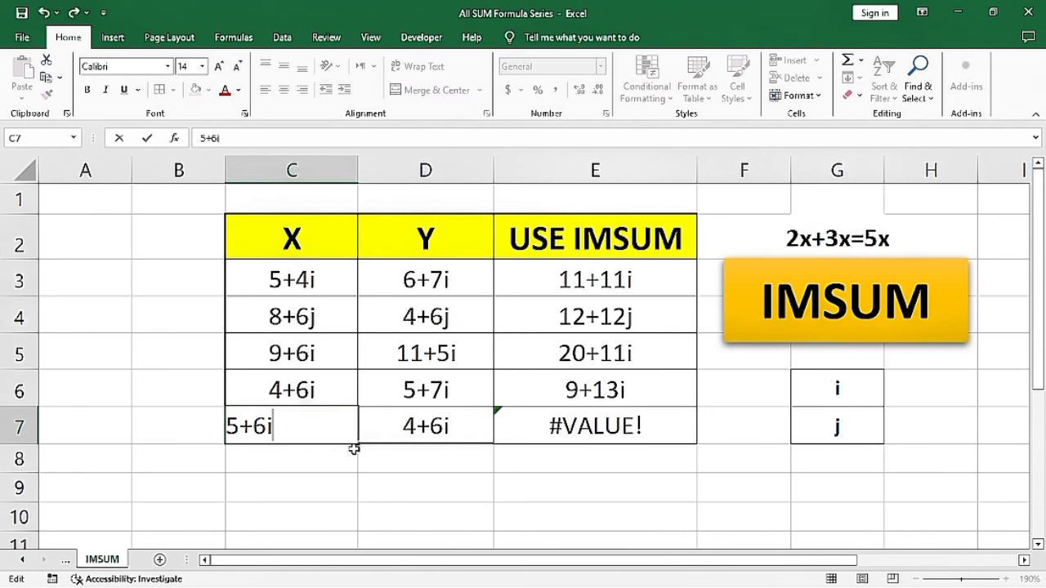
key(Return)
click(525, 475)
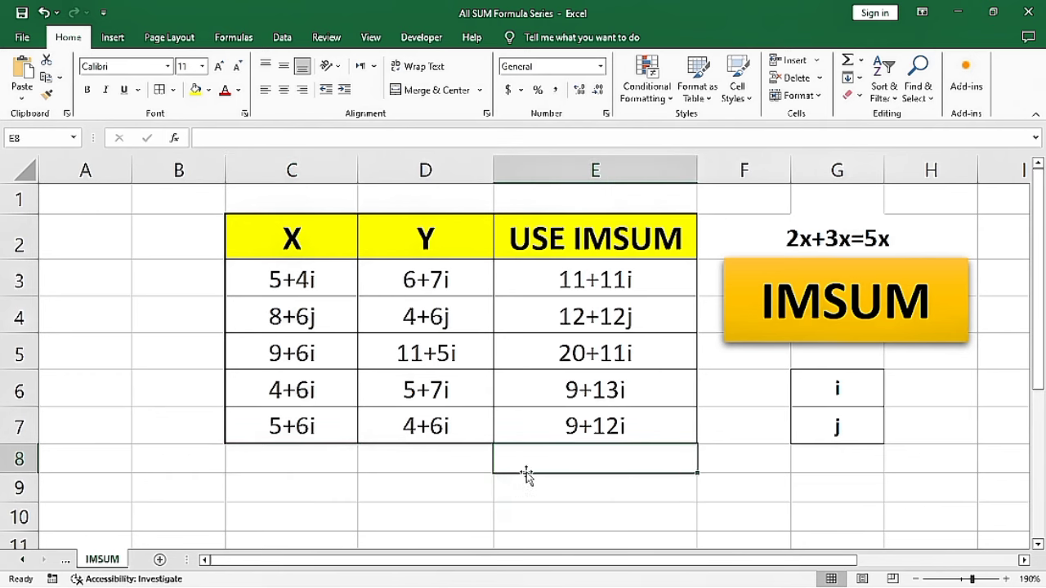
click(553, 326)
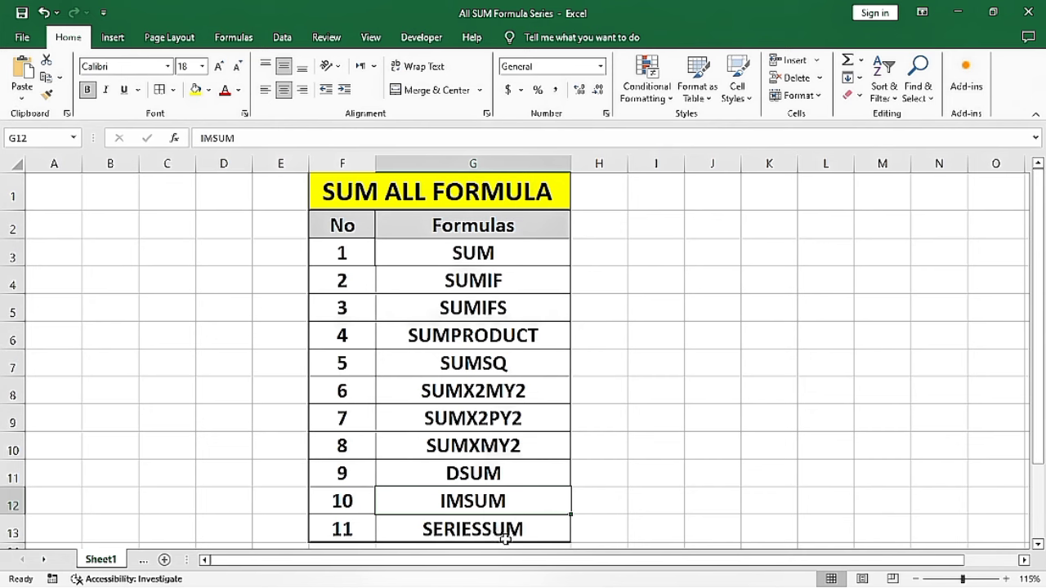
drag(451, 227, 486, 527)
click(500, 329)
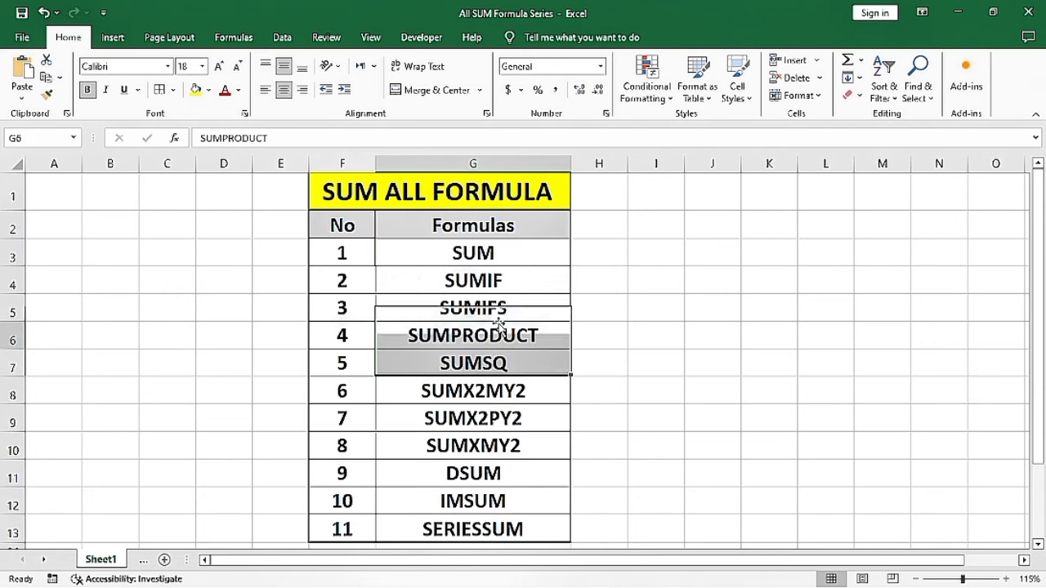